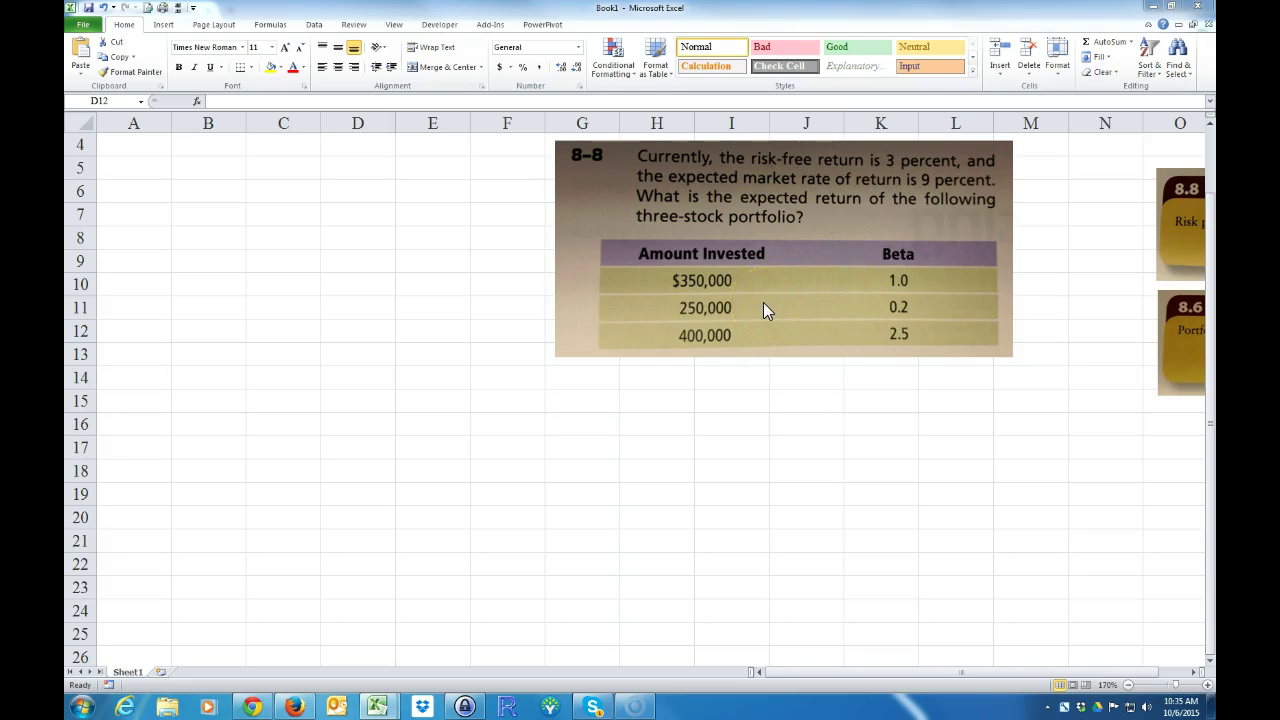
Enter the label "Given:" in cell A4 and the heading "Amount Invested" in cell A5.
{"action": "left_click", "coordinate": [129, 145]}
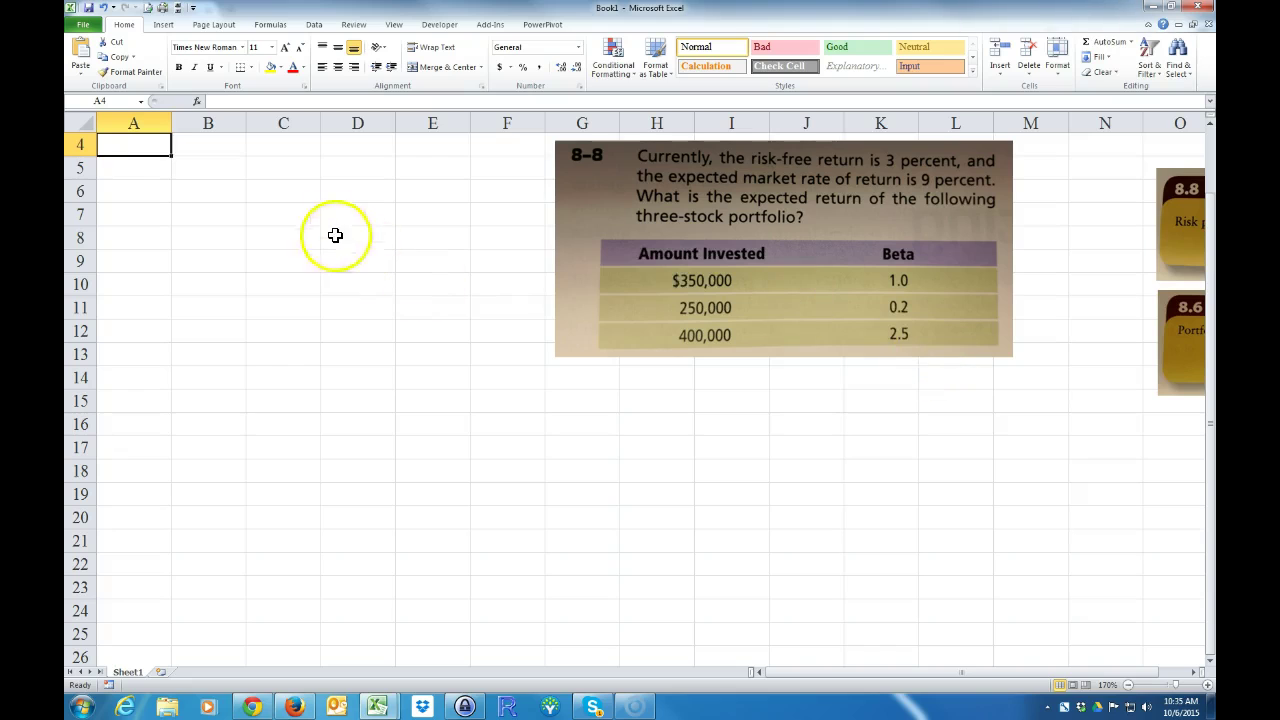
{"action": "type", "text": "Given:"}
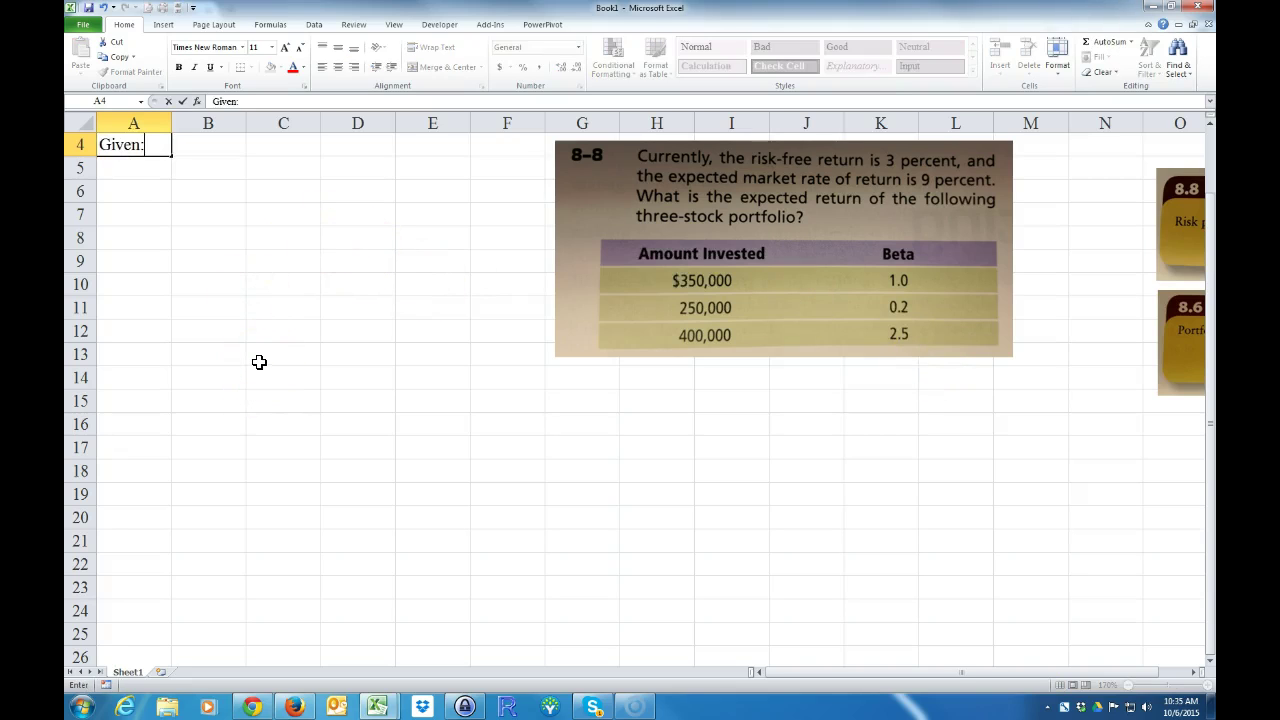
{"action": "key", "text": "Return"}
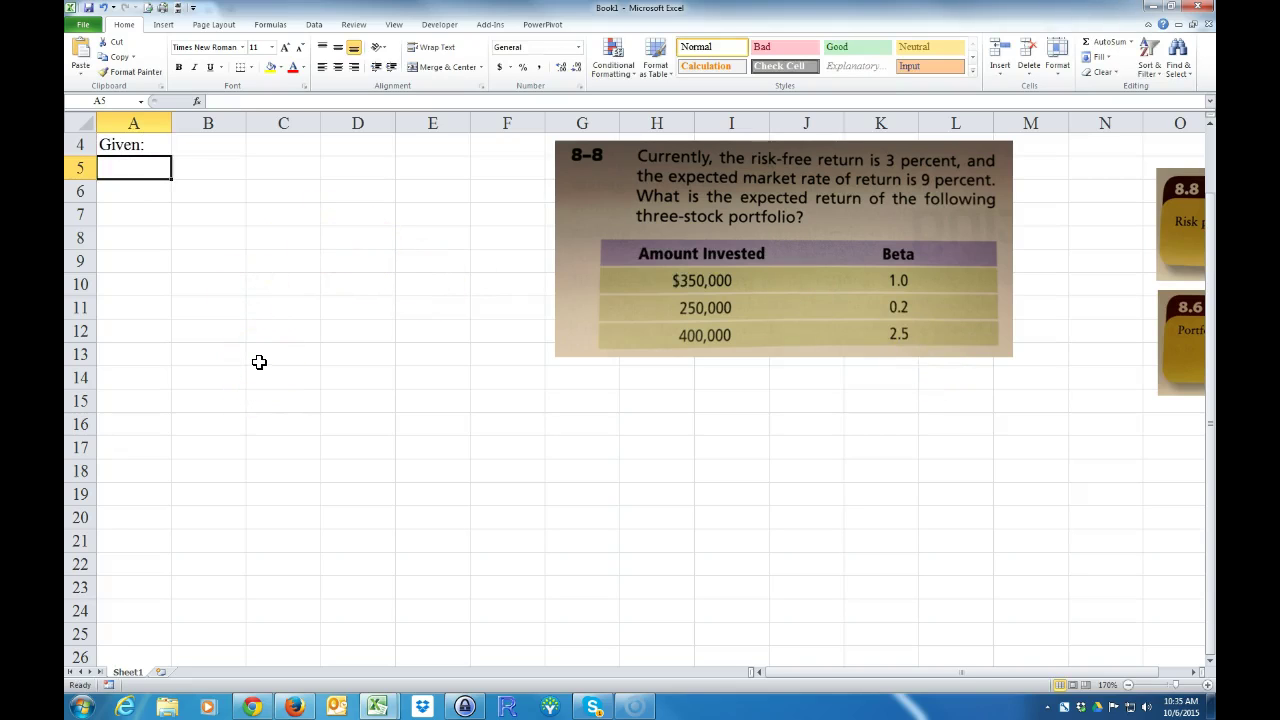
{"action": "type", "text": "Amount Invested"}
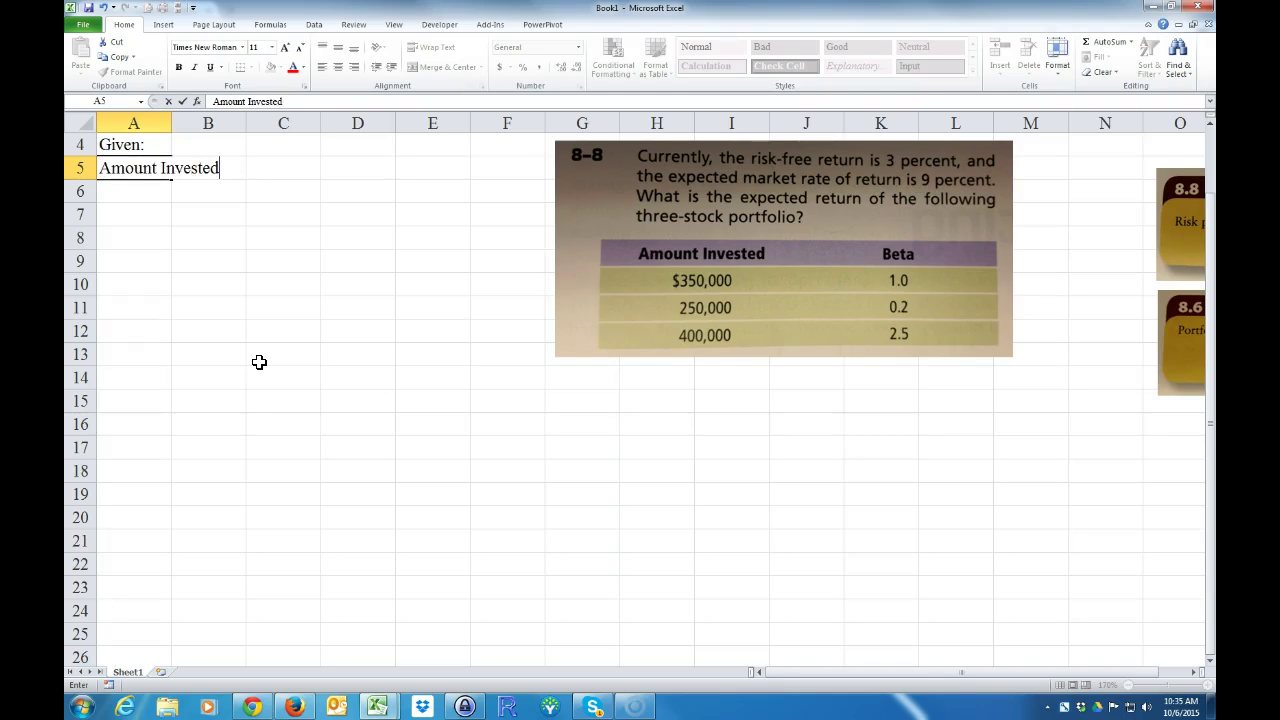
{"action": "key", "text": "Return"}
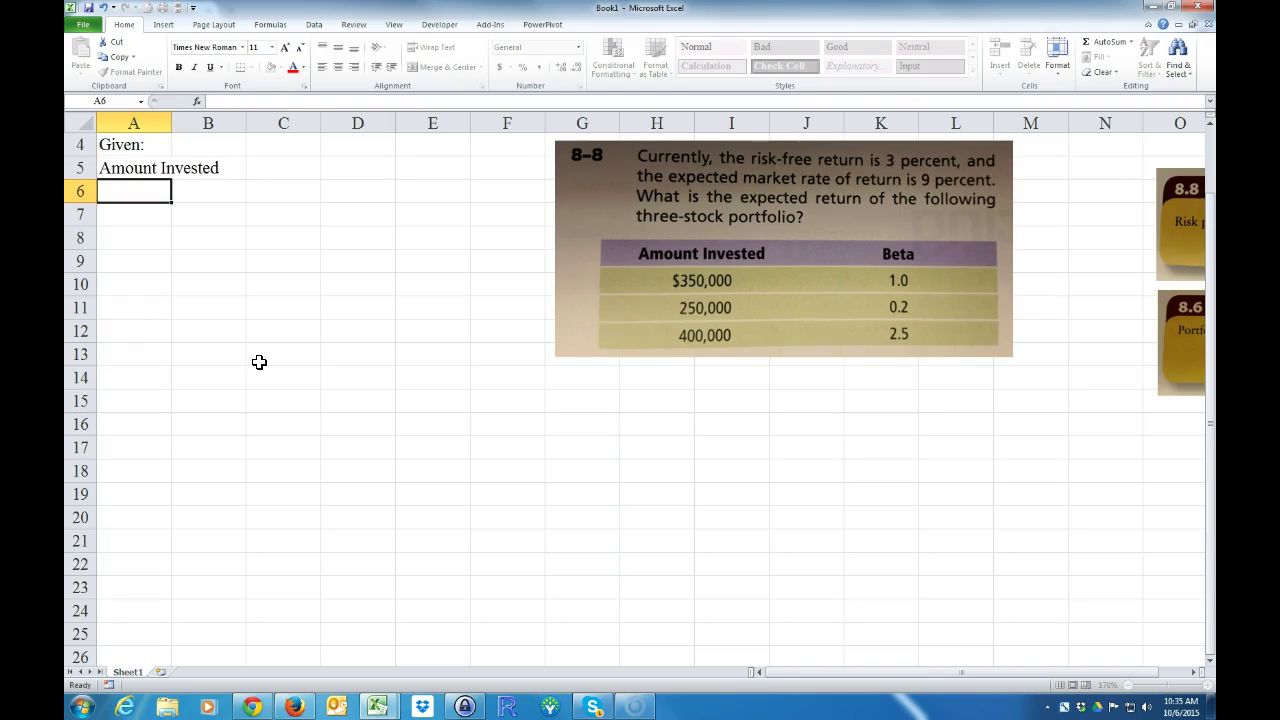
Enter 350000, 250000 and 400000 in cells A6 to A8 and apply the dollar accounting format to them.
{"action": "type", "text": "350000"}
{"action": "key", "text": "Return"}
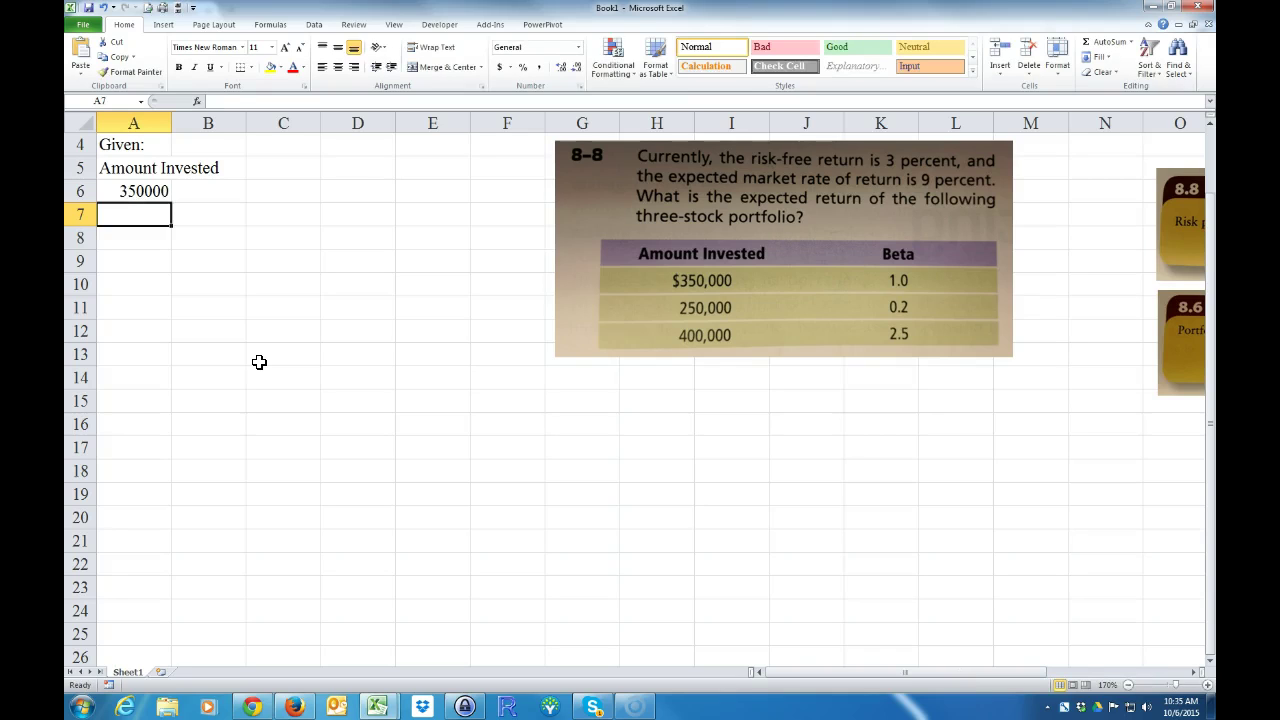
{"action": "type", "text": "250000"}
{"action": "key", "text": "Return"}
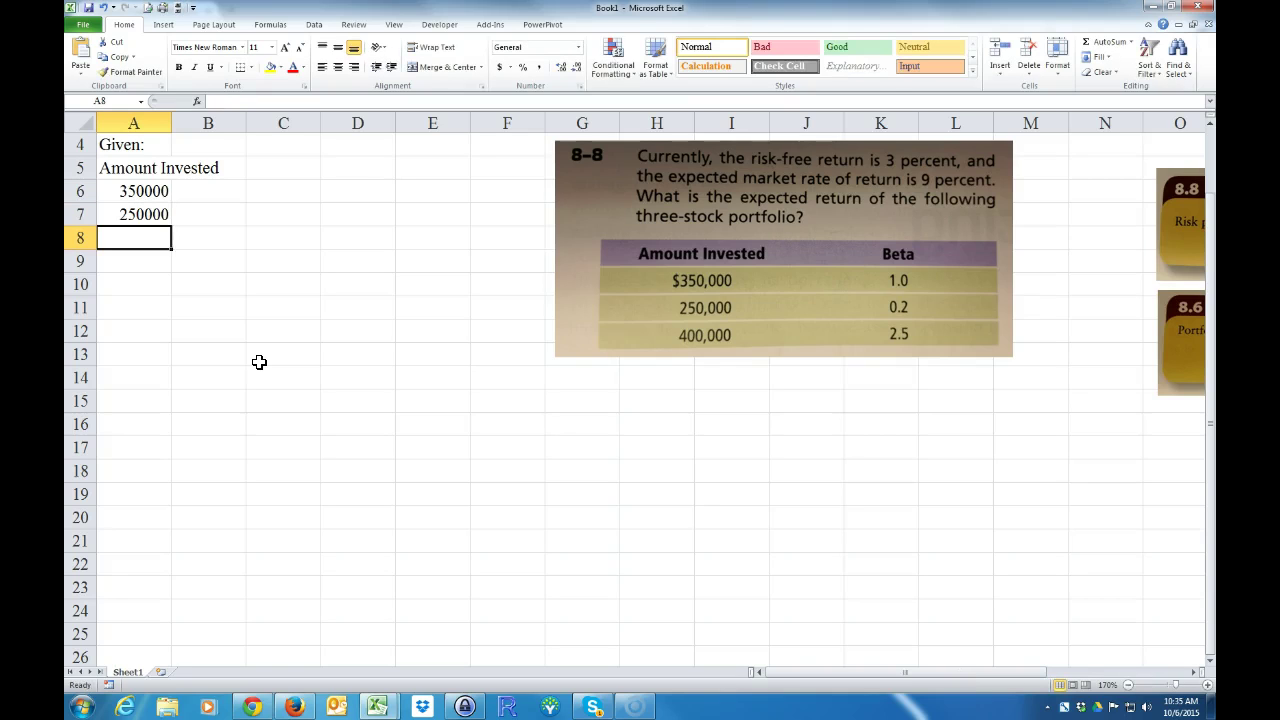
{"action": "type", "text": "4000"}
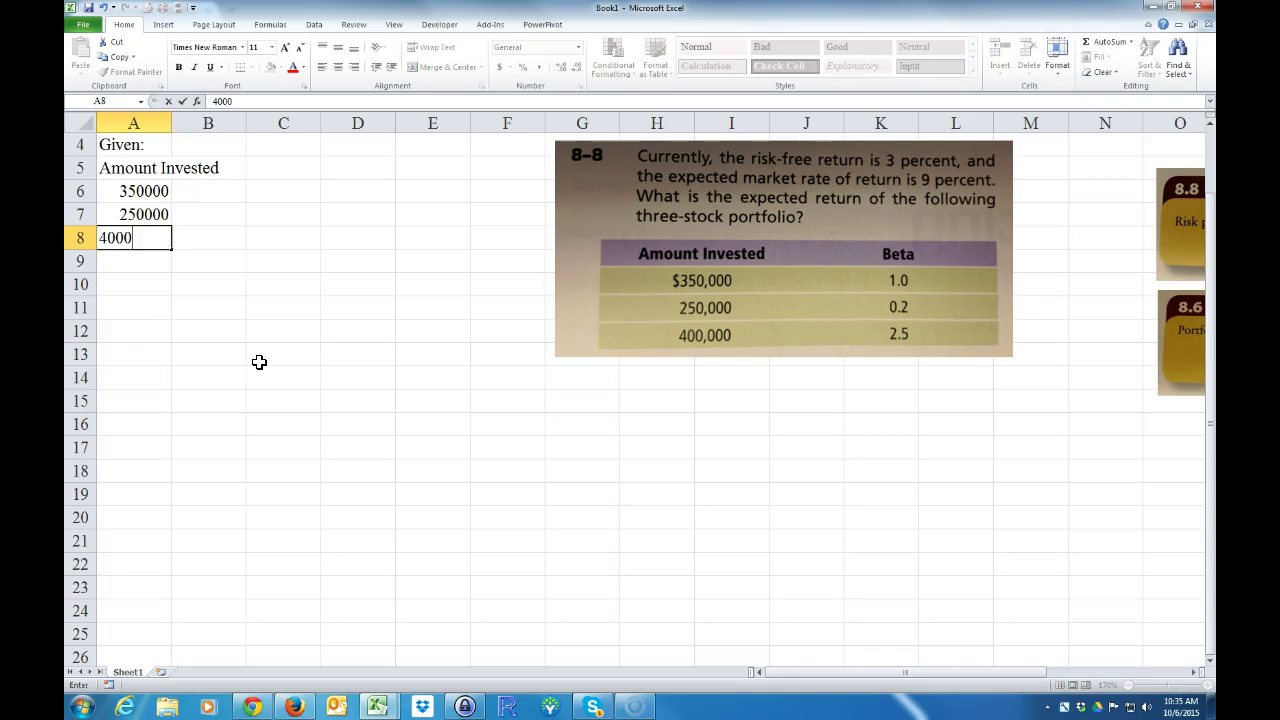
{"action": "key", "text": "Return"}
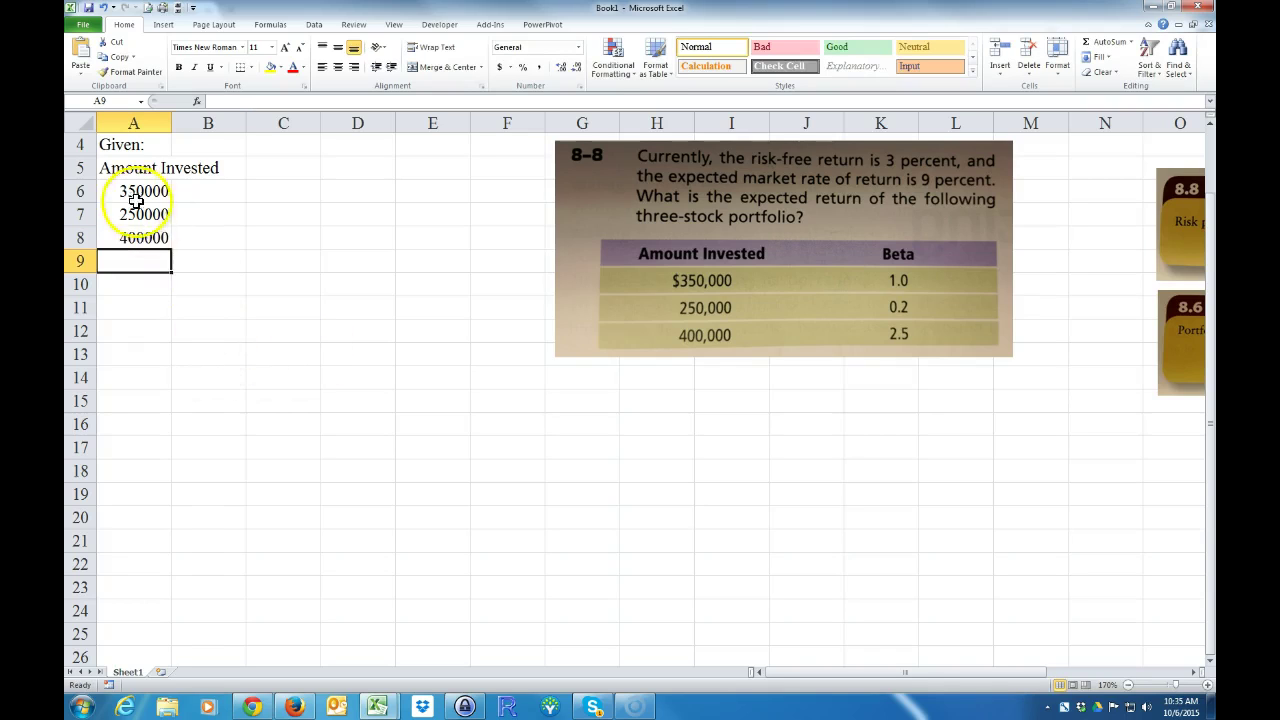
{"action": "left_click_drag", "start_coordinate": [118, 191], "coordinate": [140, 237]}
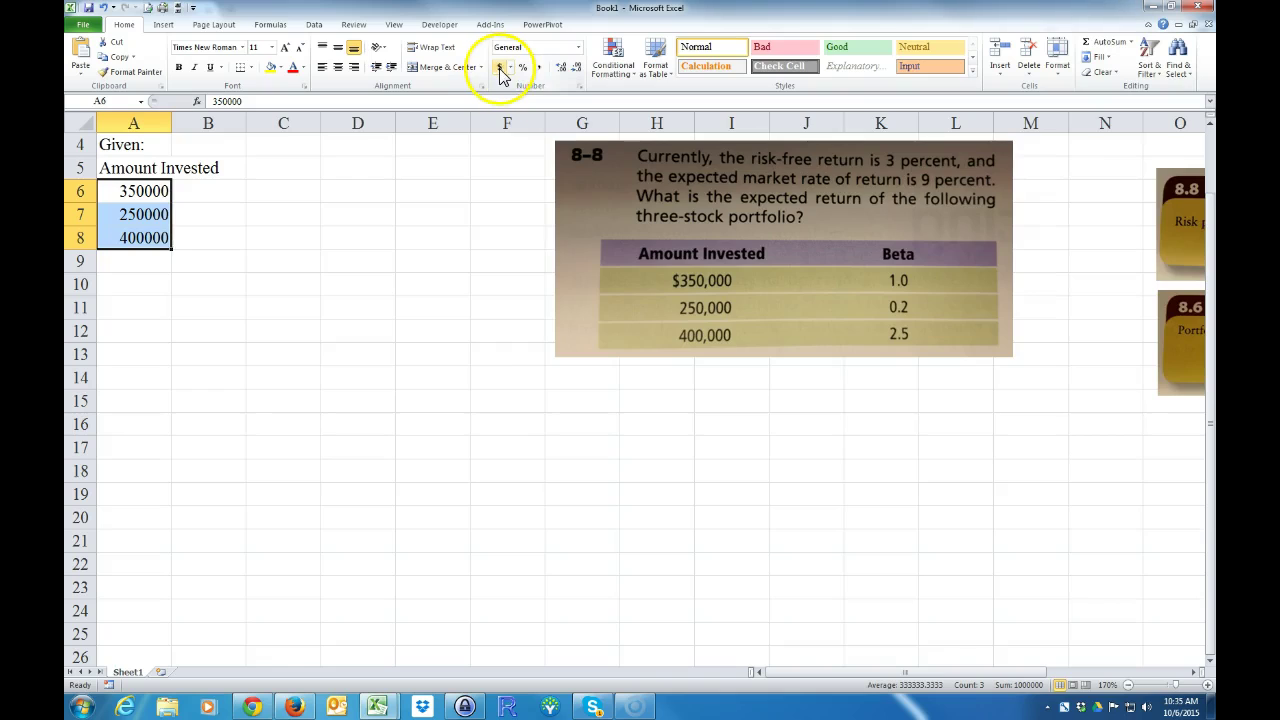
{"action": "left_click", "coordinate": [500, 67]}
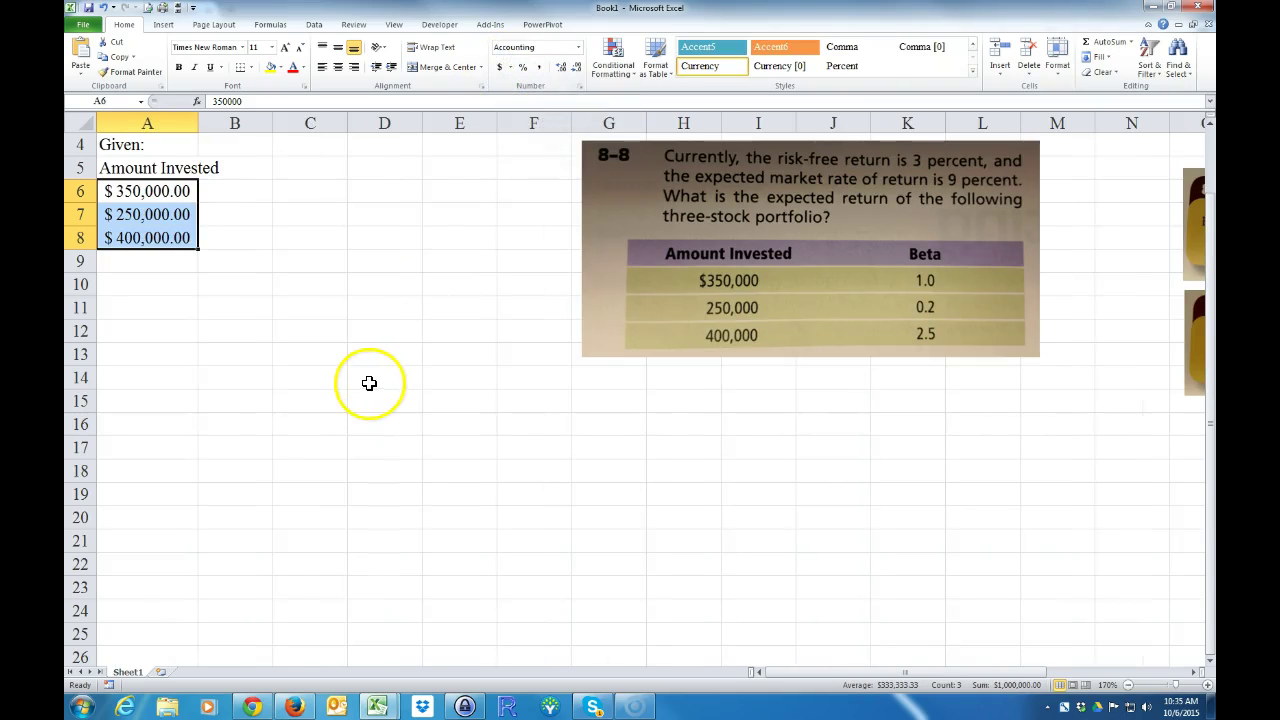
Insert the Greek small letter beta symbol (β) as the column heading in cell B5.
{"action": "left_click", "coordinate": [237, 190]}
{"action": "left_click", "coordinate": [248, 169]}
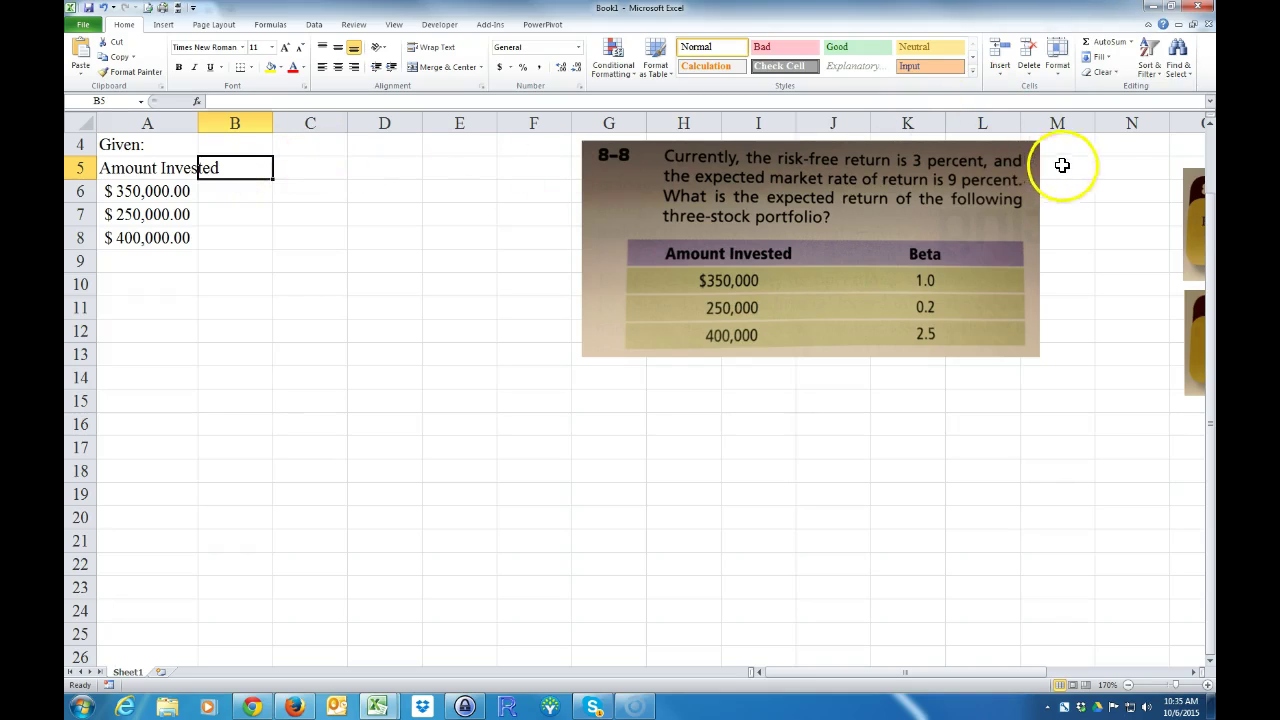
{"action": "left_click", "coordinate": [165, 25]}
{"action": "left_click", "coordinate": [921, 55]}
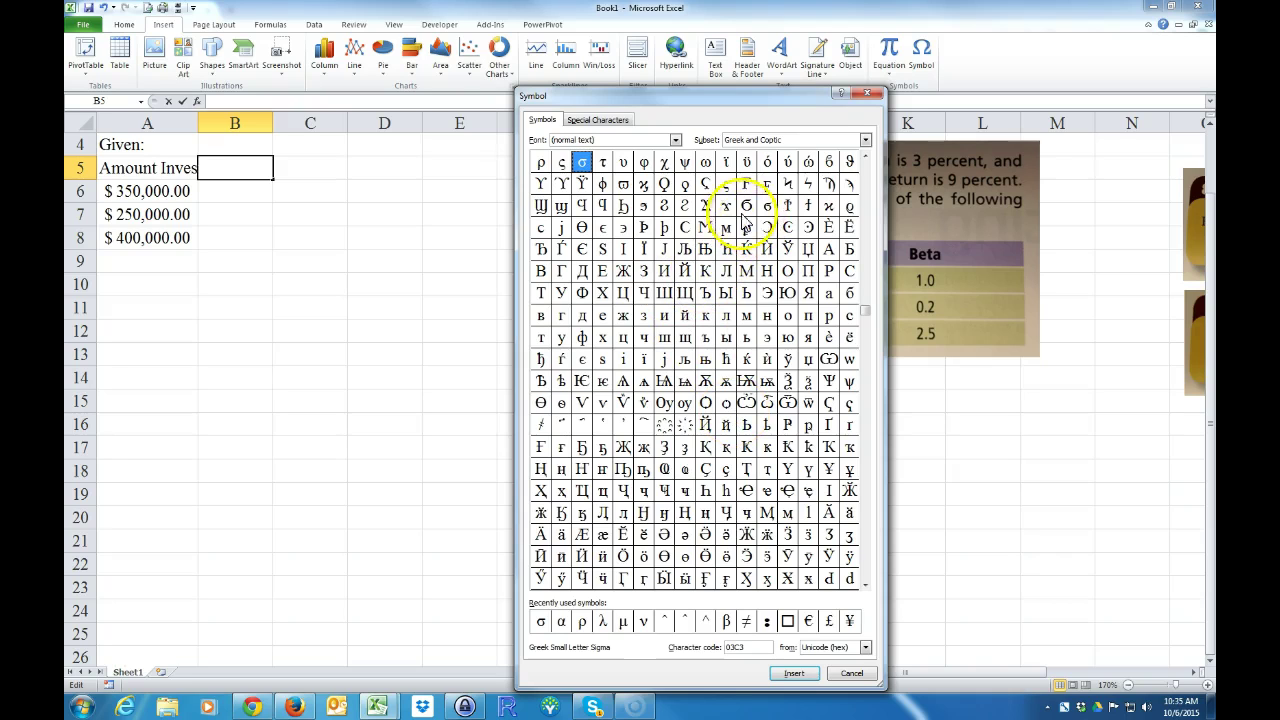
{"action": "left_click", "coordinate": [864, 158]}
{"action": "left_click", "coordinate": [561, 163]}
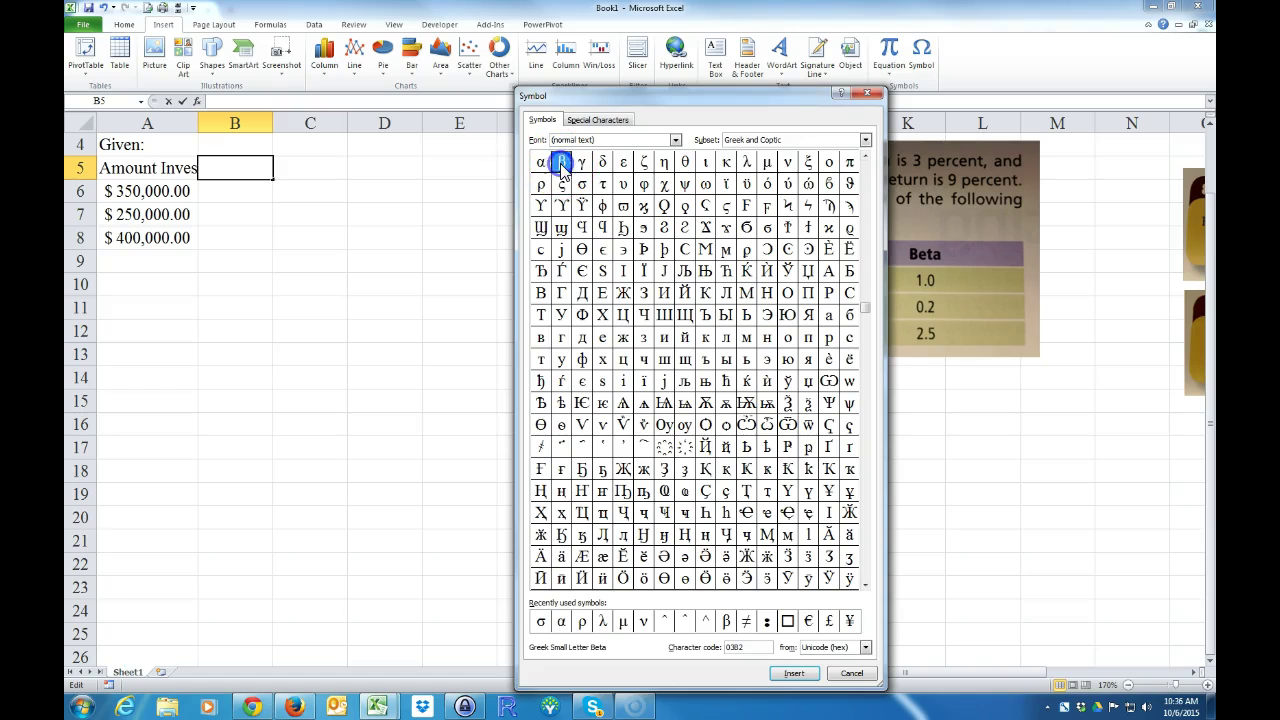
{"action": "double_click", "coordinate": [563, 163]}
{"action": "left_click", "coordinate": [856, 672]}
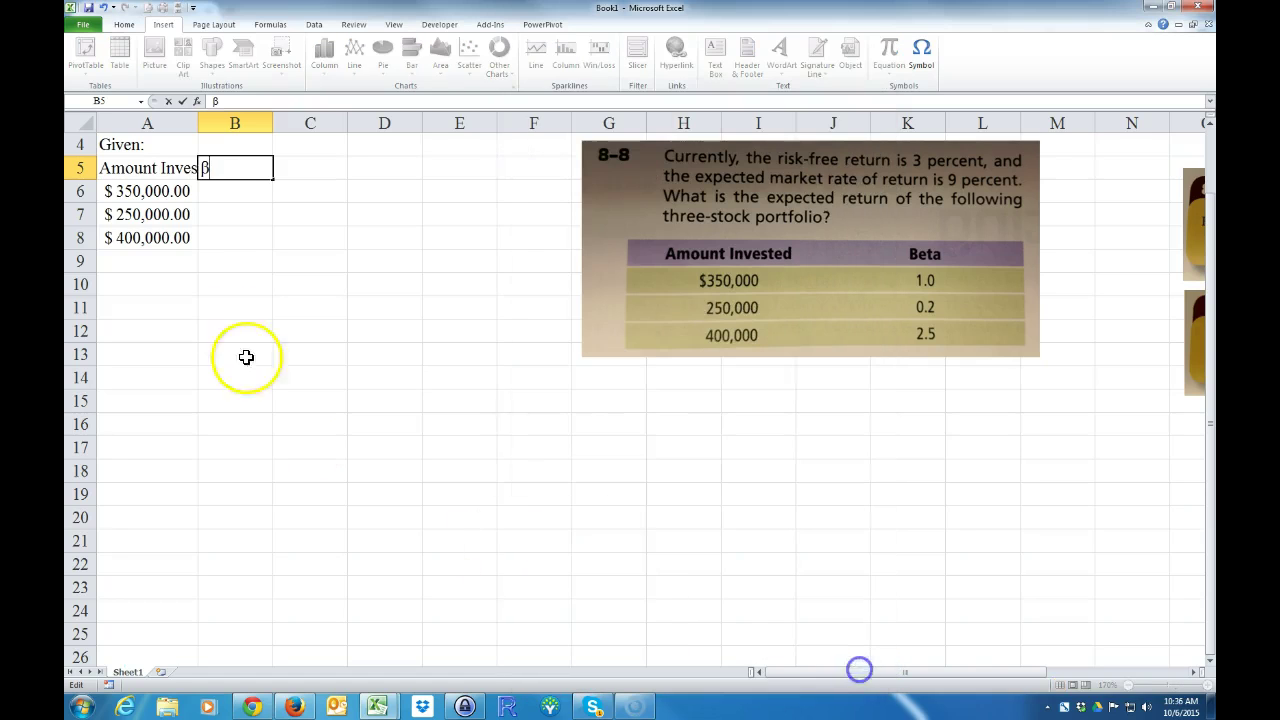
Enter the beta values 1, 0.2 and 2.5 in cells B6 to B8.
{"action": "left_click", "coordinate": [228, 194]}
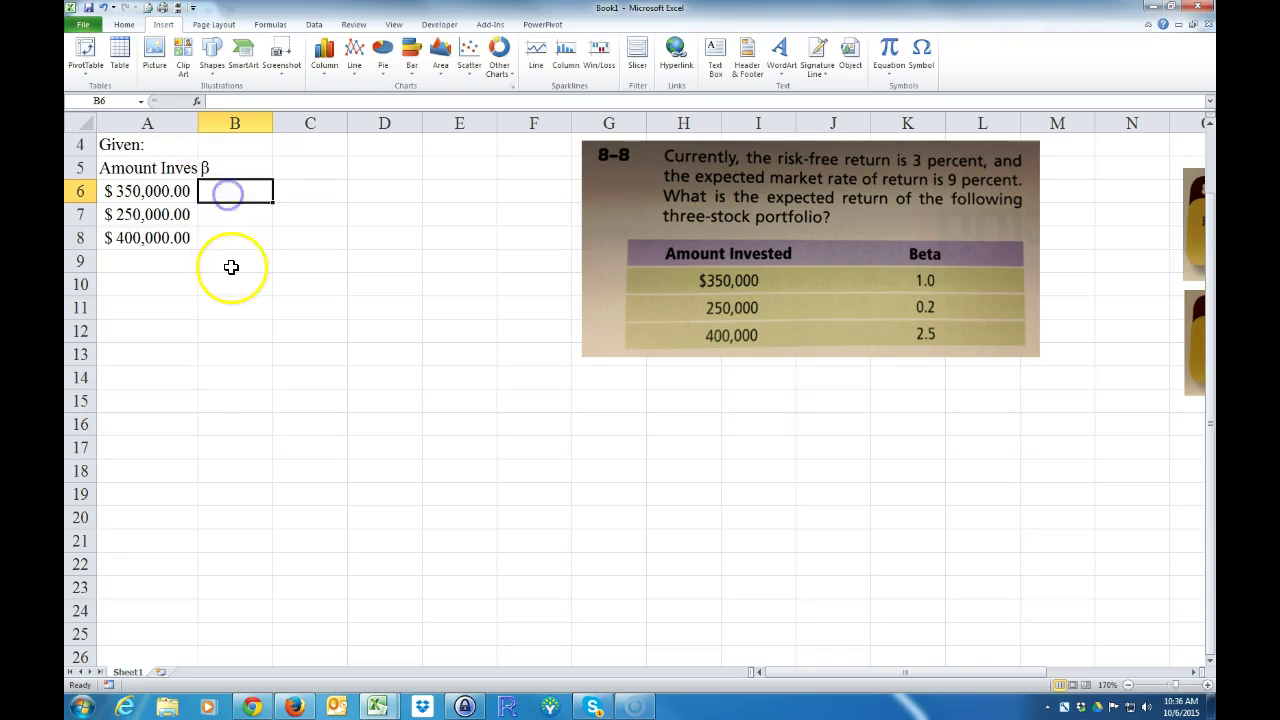
{"action": "type", "text": "1"}
{"action": "key", "text": "Return"}
{"action": "type", "text": ".2"}
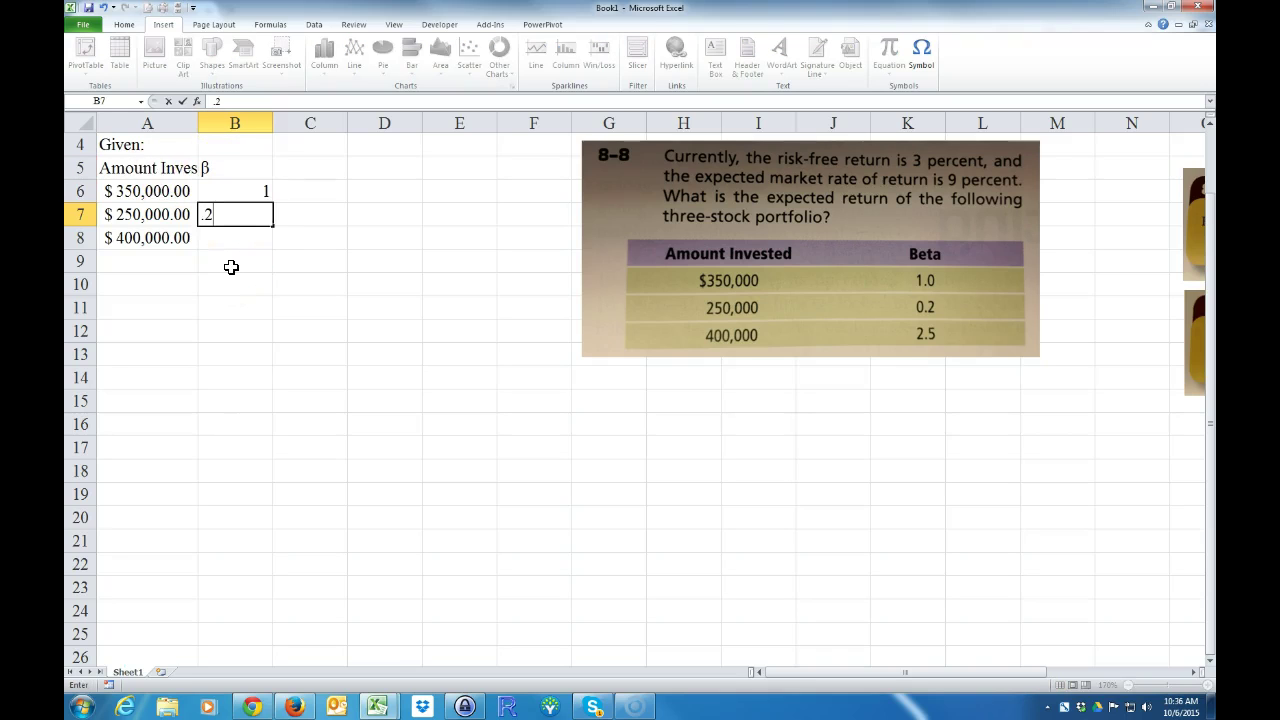
{"action": "key", "text": "Return"}
{"action": "type", "text": "2.5"}
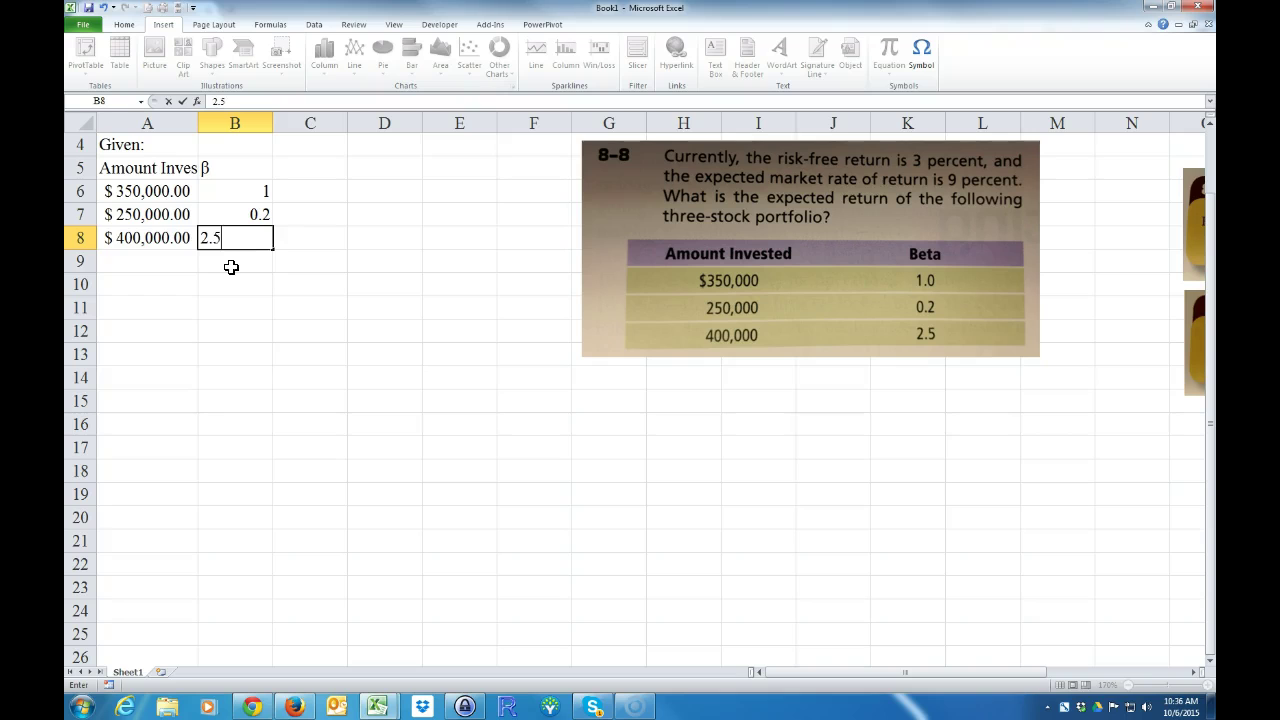
{"action": "key", "text": "Return"}
Center the contents of A5:B8 and fit column A's width to its heading.
{"action": "left_click_drag", "start_coordinate": [171, 190], "coordinate": [206, 228]}
{"action": "left_click_drag", "start_coordinate": [171, 166], "coordinate": [221, 236]}
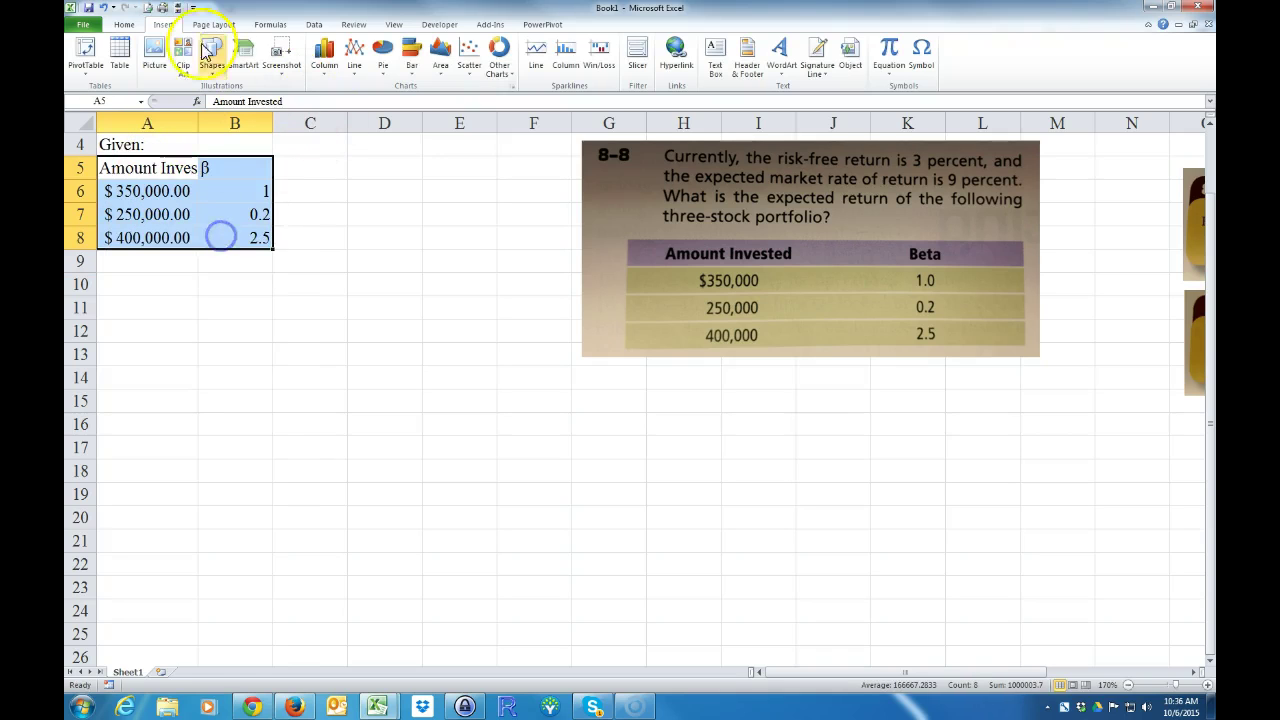
{"action": "left_click", "coordinate": [124, 24]}
{"action": "left_click", "coordinate": [338, 67]}
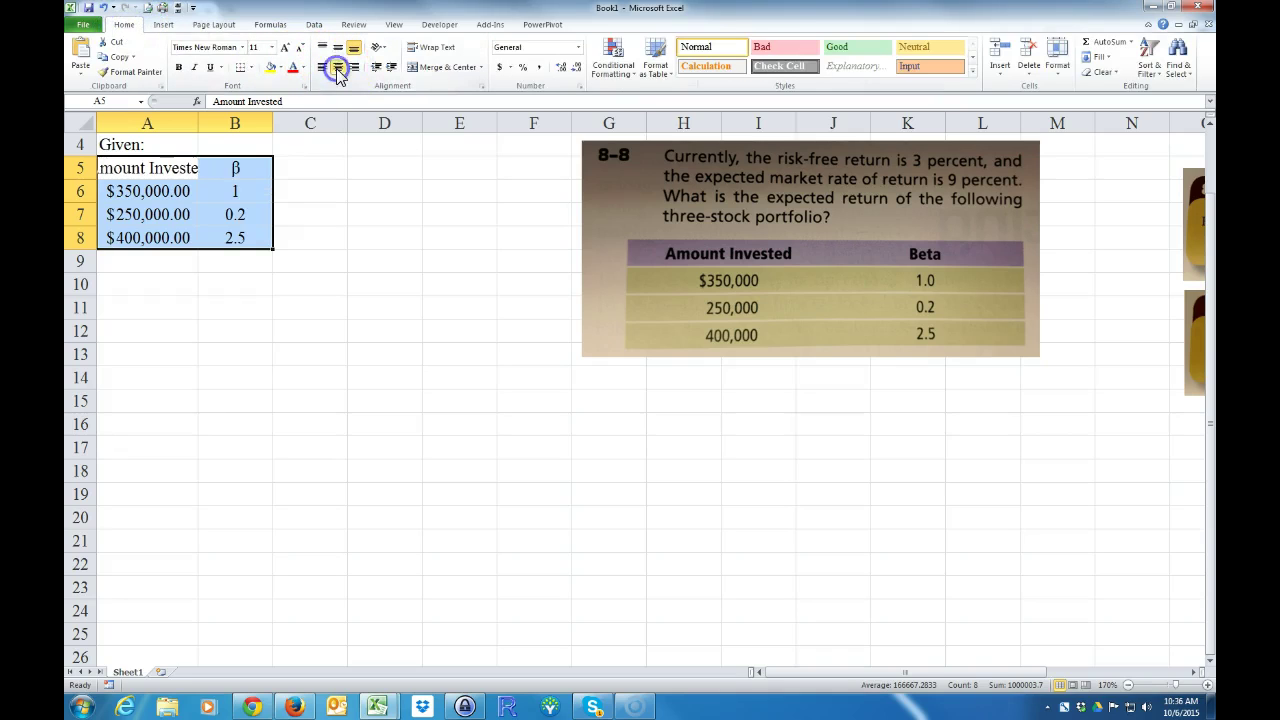
{"action": "double_click", "coordinate": [198, 120]}
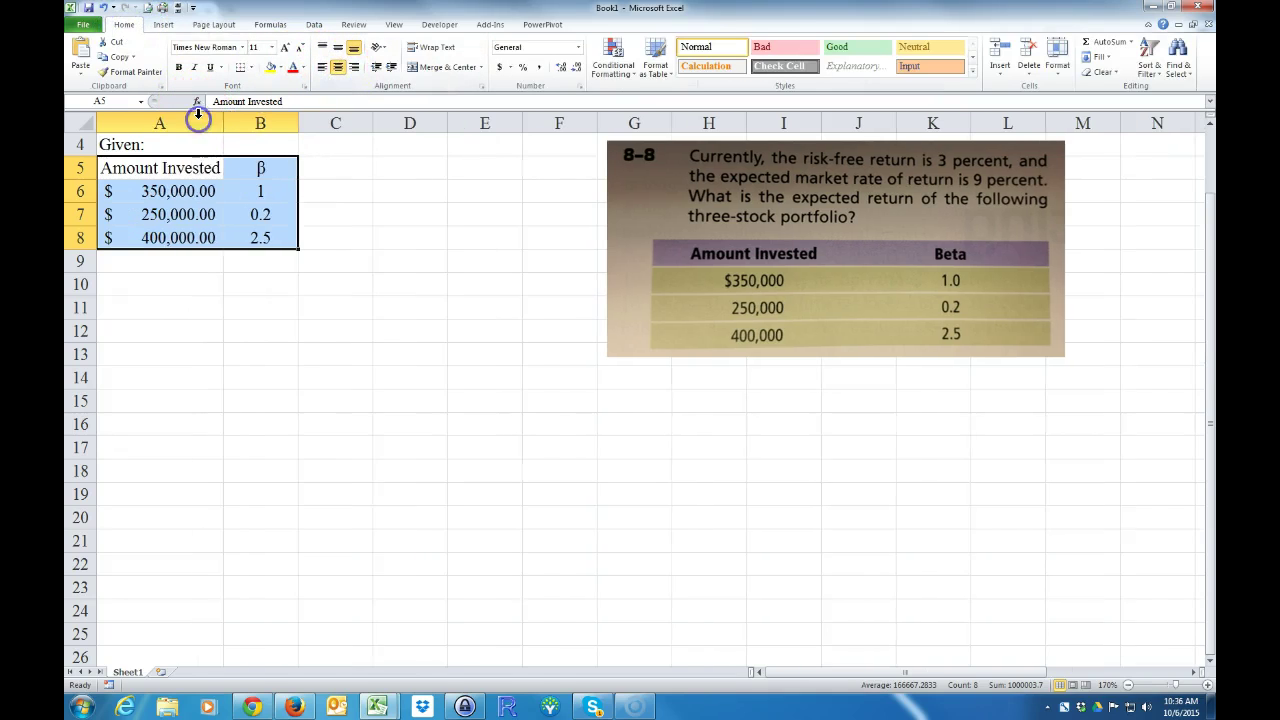
Apply All Borders to the investment and beta table in A5:B8.
{"action": "left_click_drag", "start_coordinate": [171, 200], "coordinate": [241, 235]}
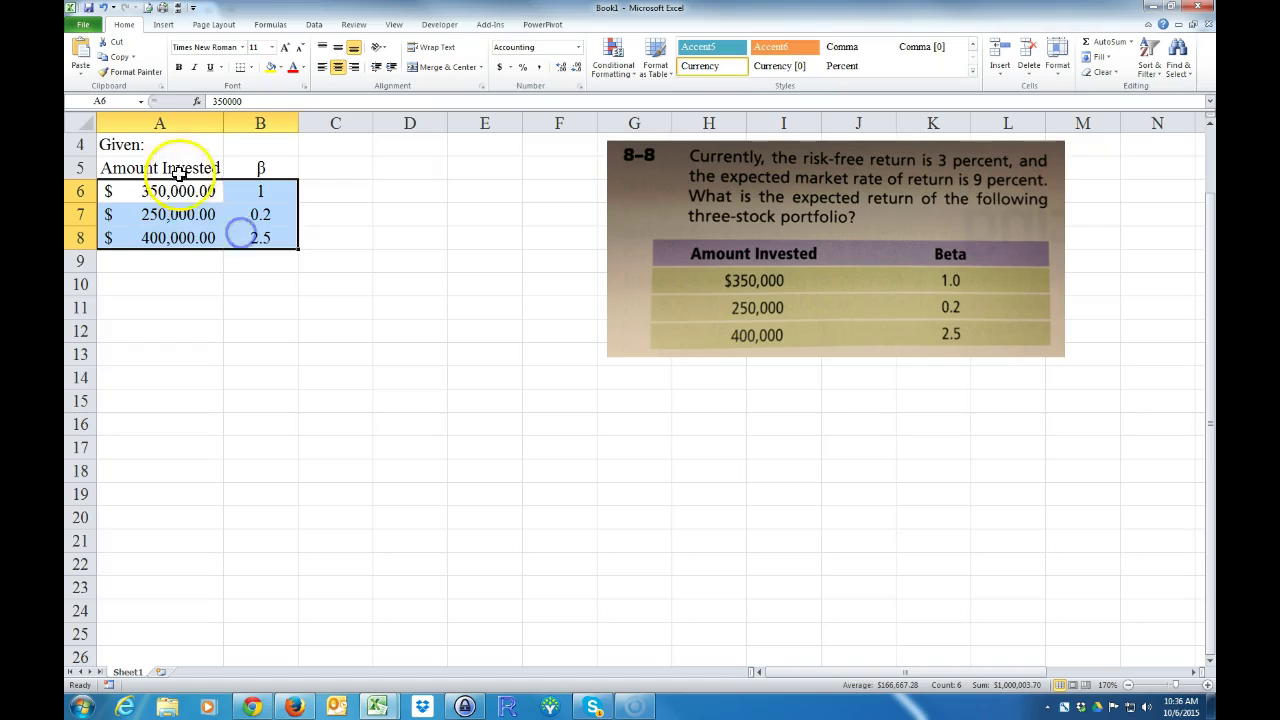
{"action": "left_click_drag", "start_coordinate": [178, 172], "coordinate": [257, 238]}
{"action": "left_click", "coordinate": [250, 70]}
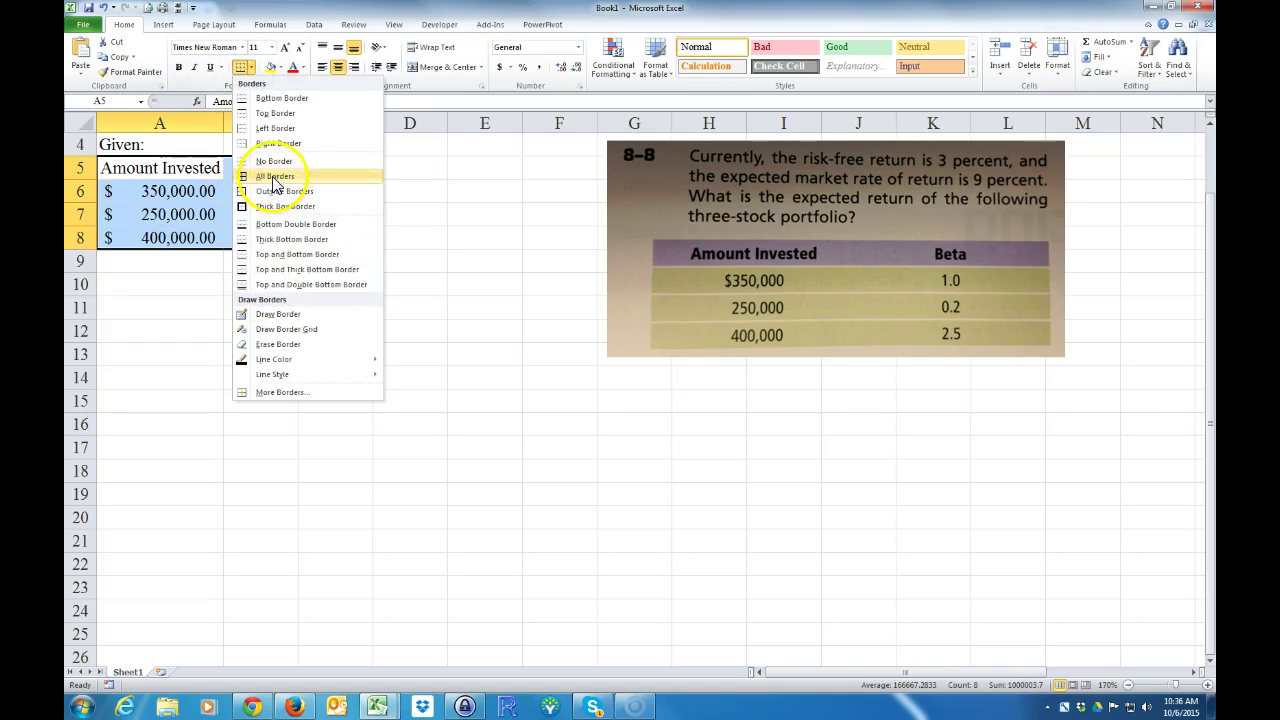
{"action": "left_click", "coordinate": [275, 177]}
Fill the table's header cells A5:B5 with light blue.
{"action": "left_click_drag", "start_coordinate": [160, 168], "coordinate": [260, 168]}
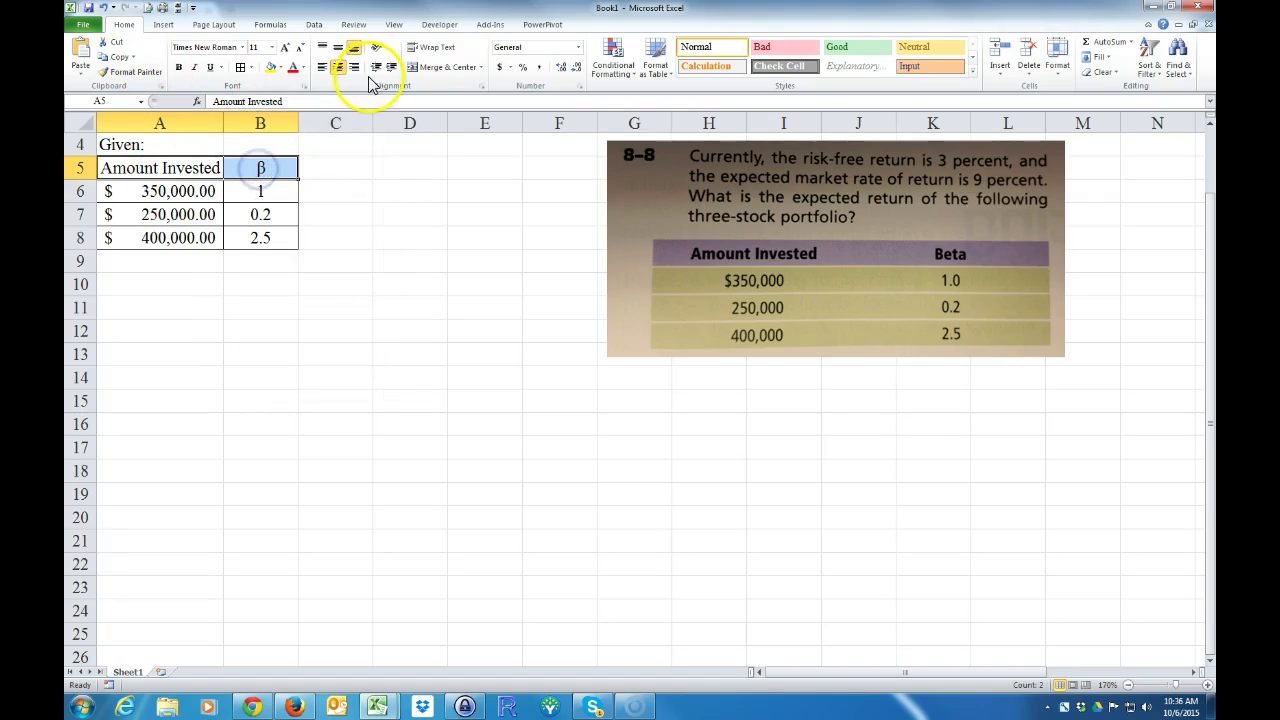
{"action": "left_click", "coordinate": [281, 67]}
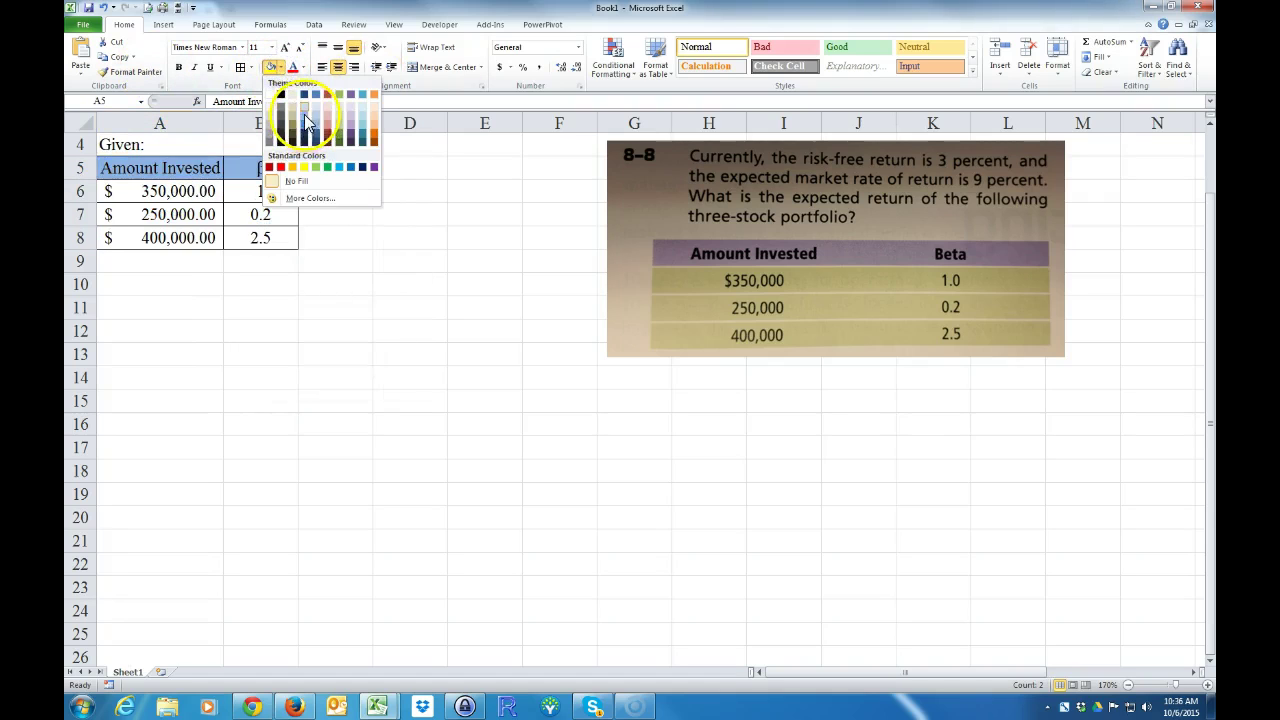
{"action": "left_click", "coordinate": [306, 112]}
{"action": "left_click", "coordinate": [308, 261]}
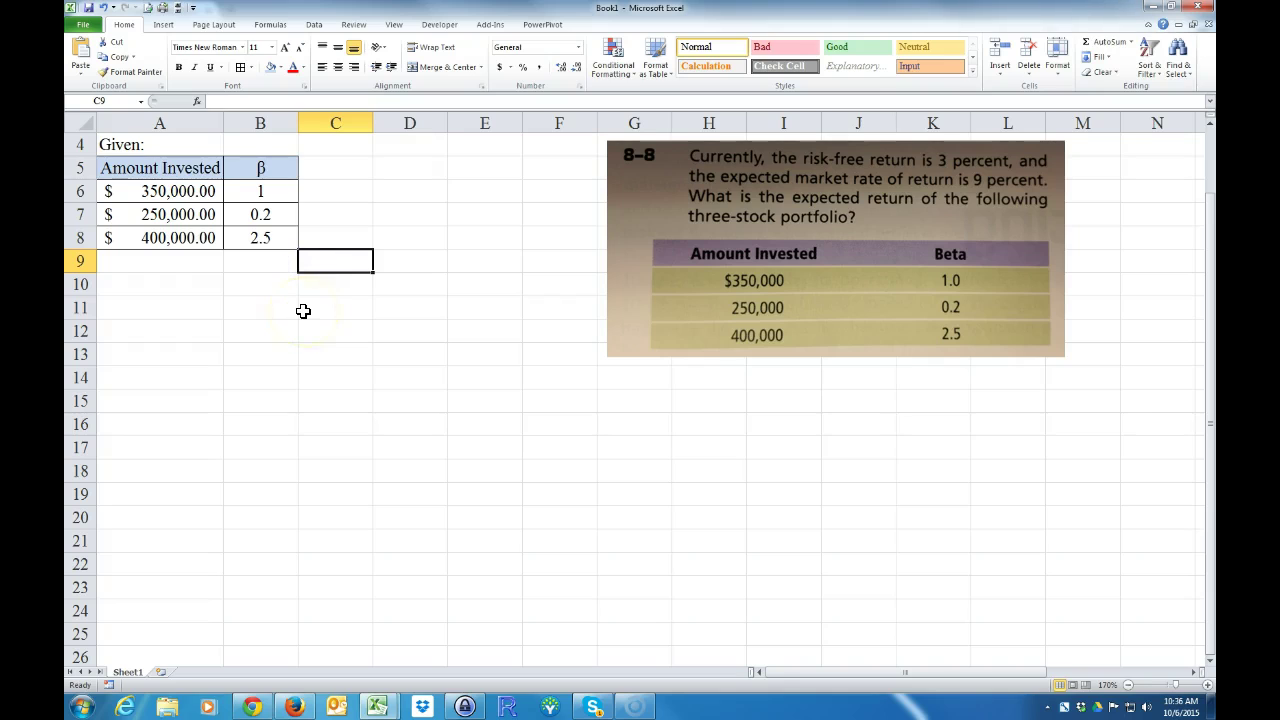
Enter the risk-free rate label "rf" in cell A9 and 3% in cell B9.
{"action": "left_click", "coordinate": [146, 264]}
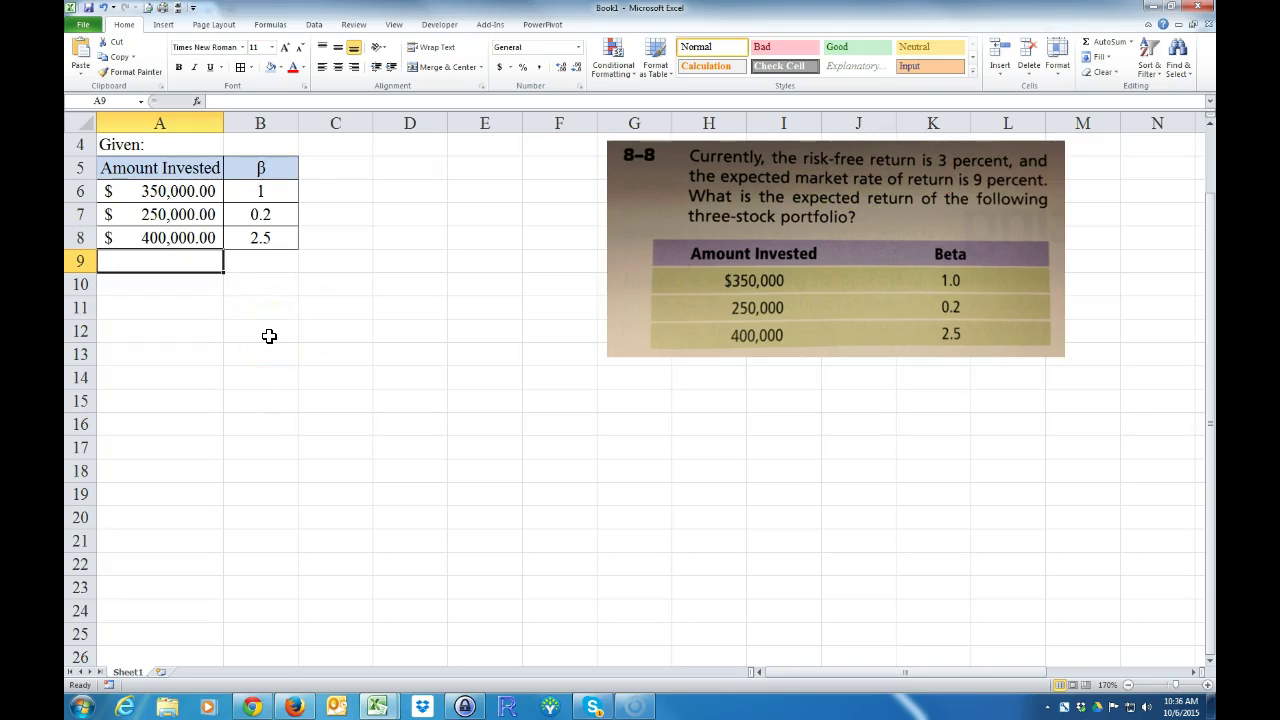
{"action": "type", "text": "rf"}
{"action": "key", "text": "Tab"}
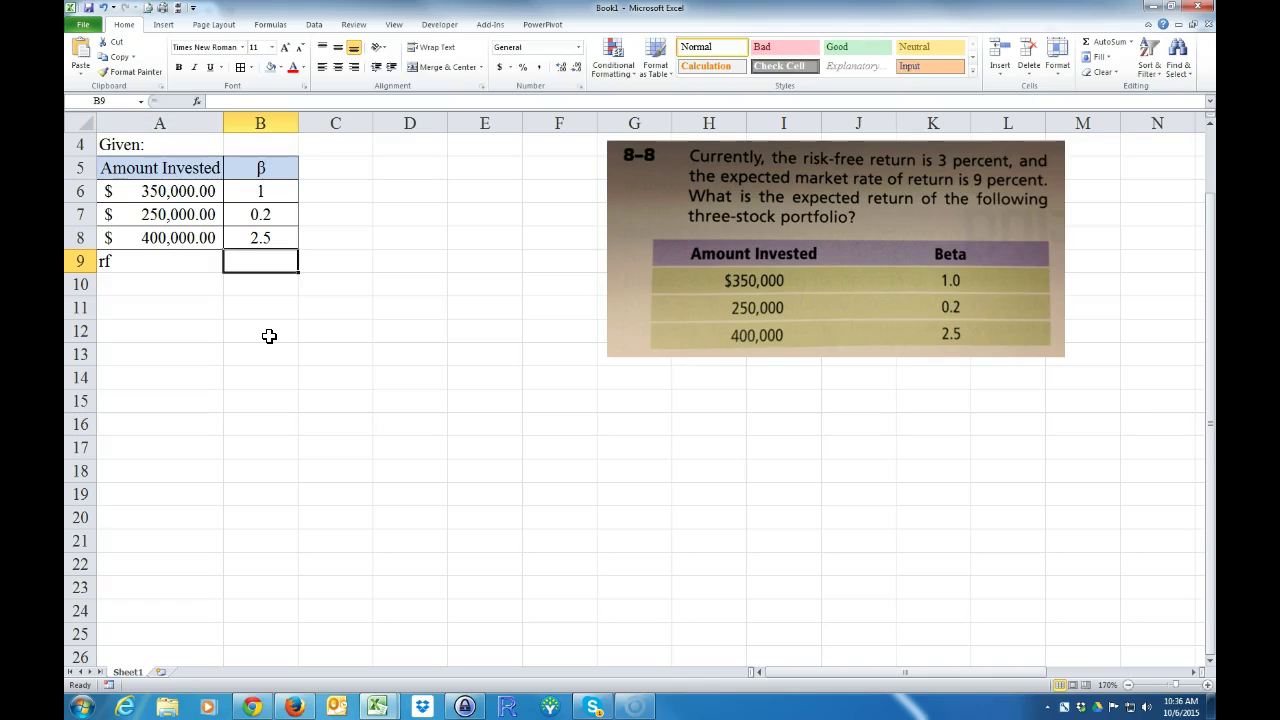
{"action": "type", "text": "3"}
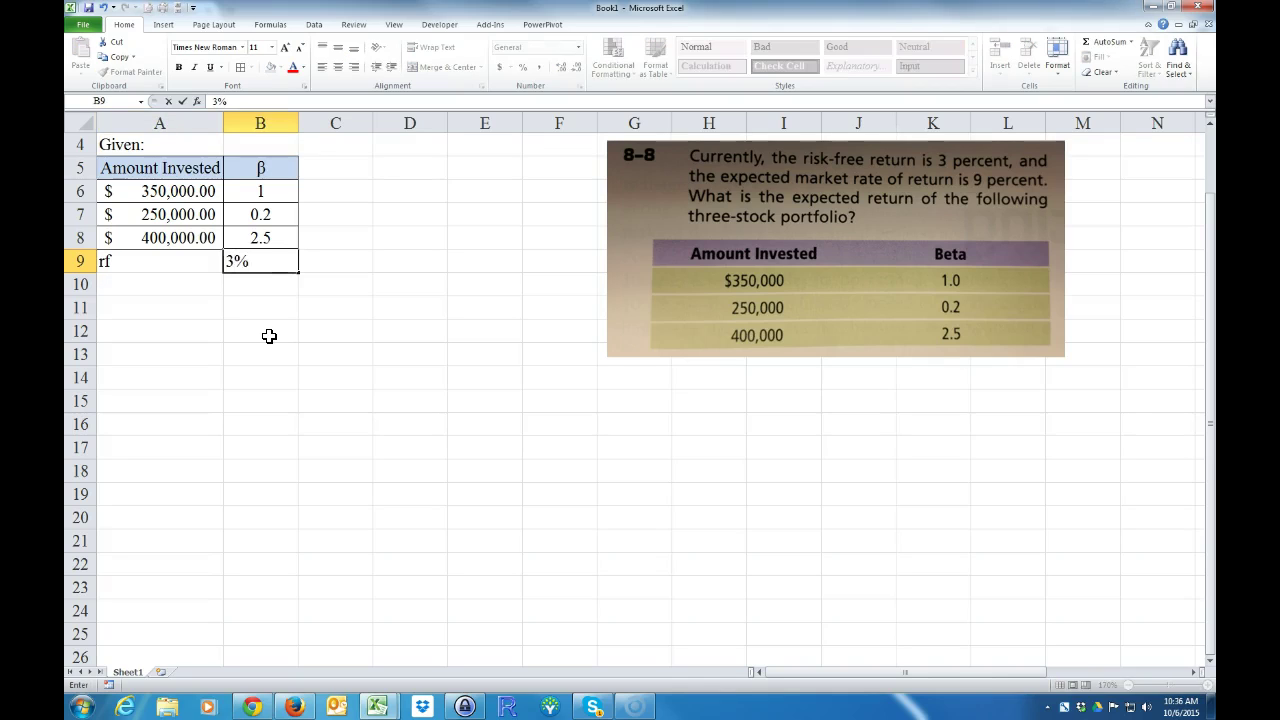
{"action": "type", "text": "%"}
{"action": "key", "text": "Return"}
Enter r in cell A10 with a Combining Circumflex Accent from the Combining Diacritical Marks symbol subset.
{"action": "key", "text": "Left"}
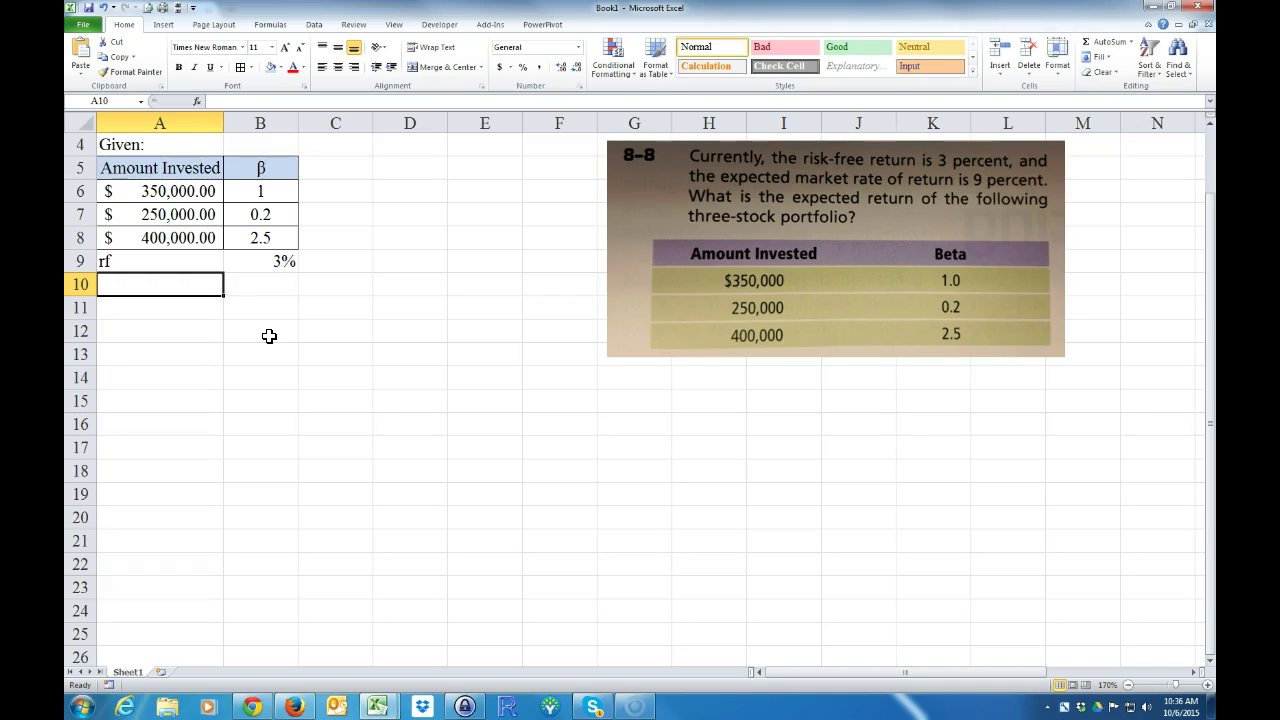
{"action": "type", "text": "rf"}
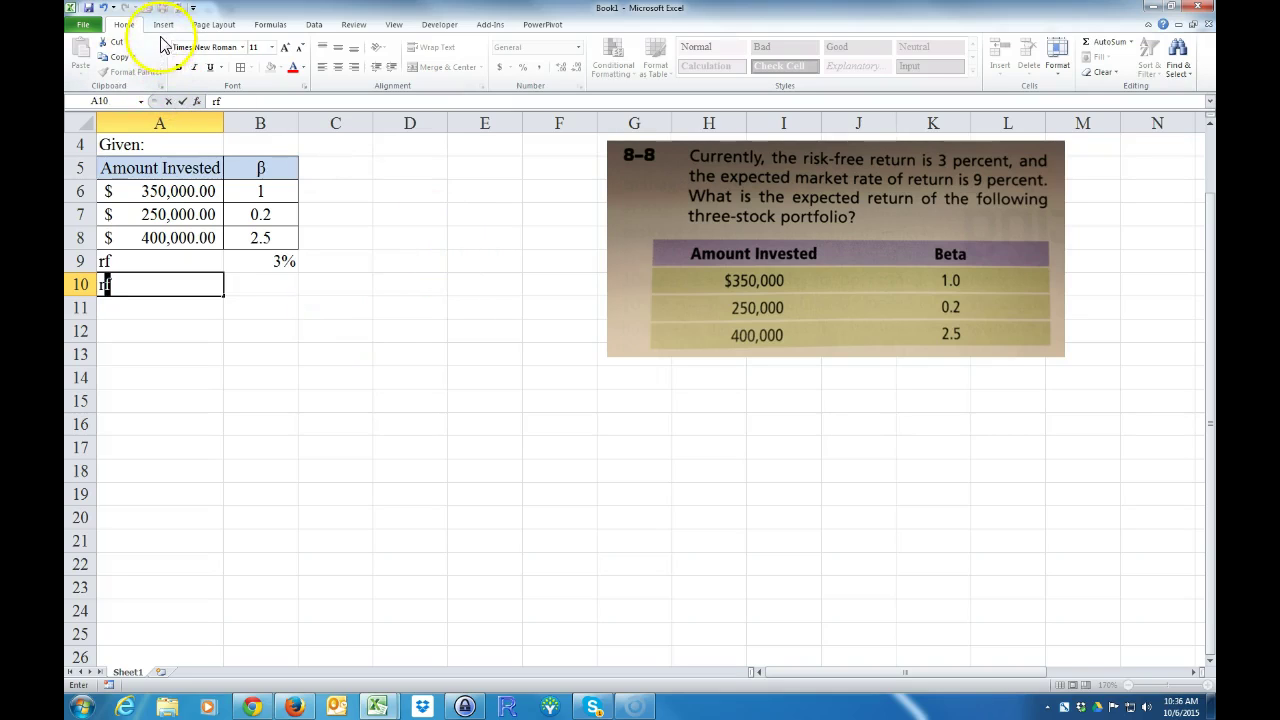
{"action": "key", "text": "BackSpace"}
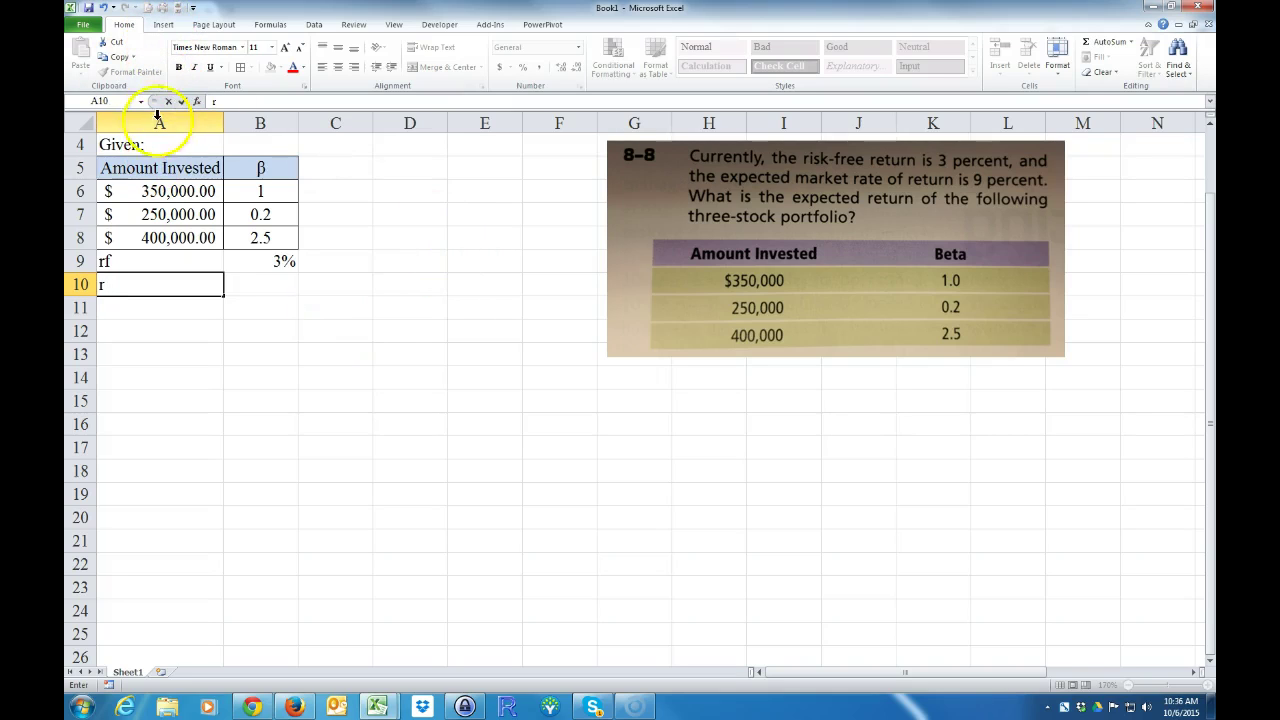
{"action": "left_click", "coordinate": [163, 24]}
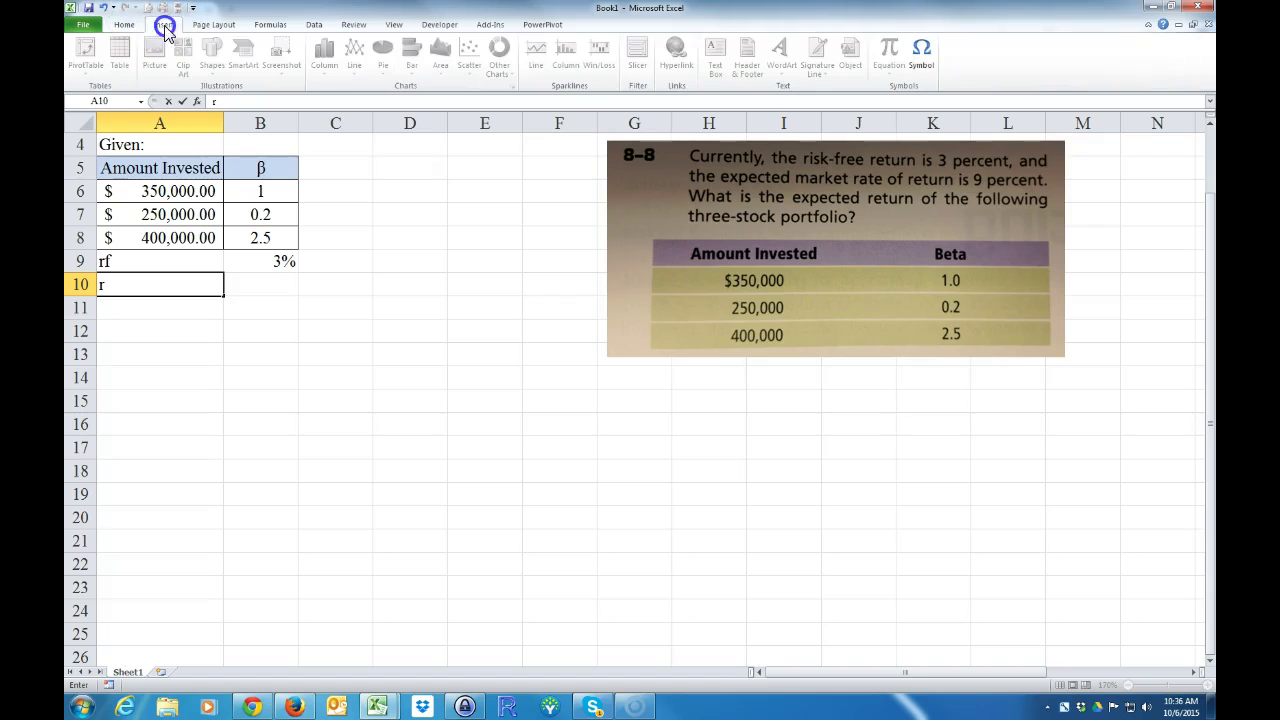
{"action": "left_click", "coordinate": [922, 55]}
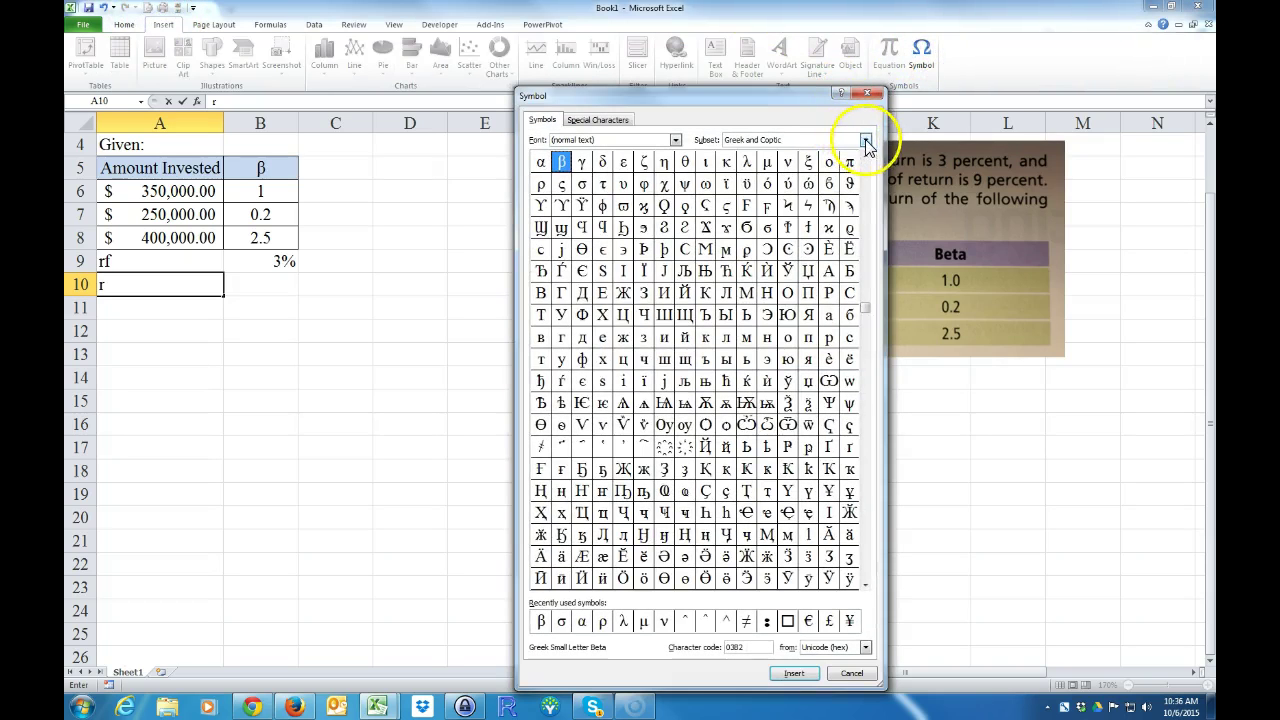
{"action": "left_click", "coordinate": [865, 140]}
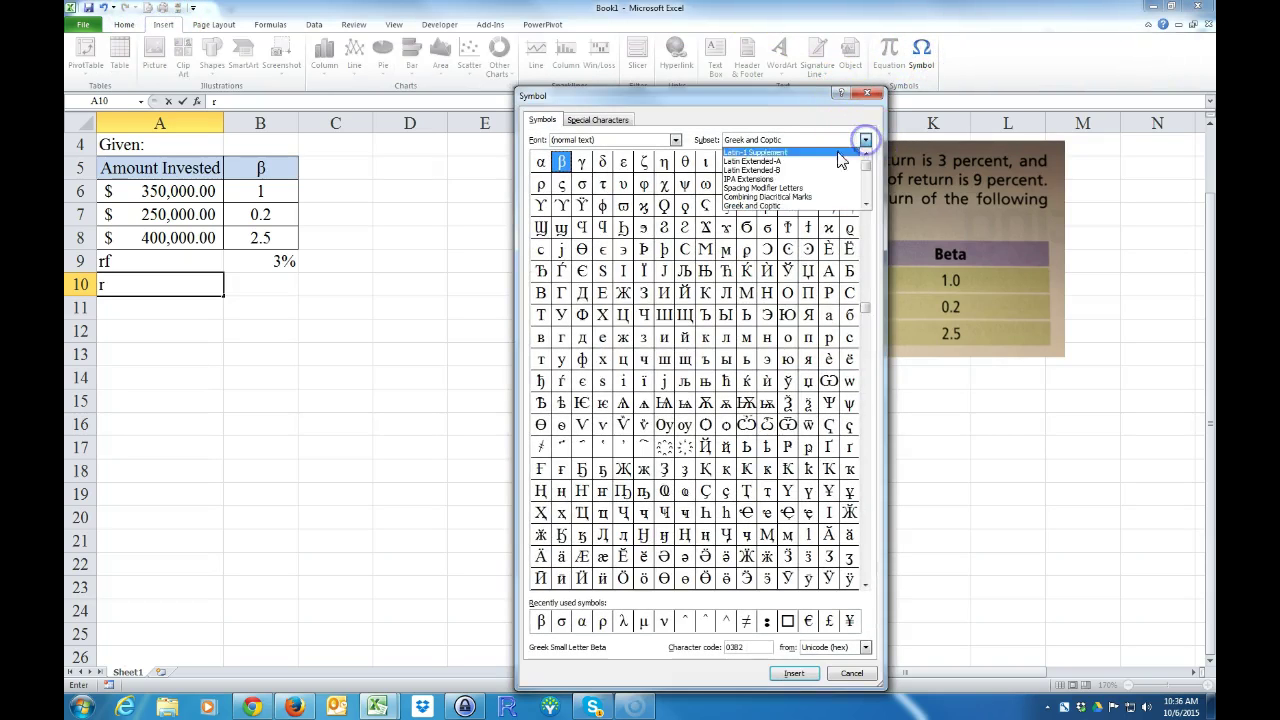
{"action": "left_click", "coordinate": [768, 197]}
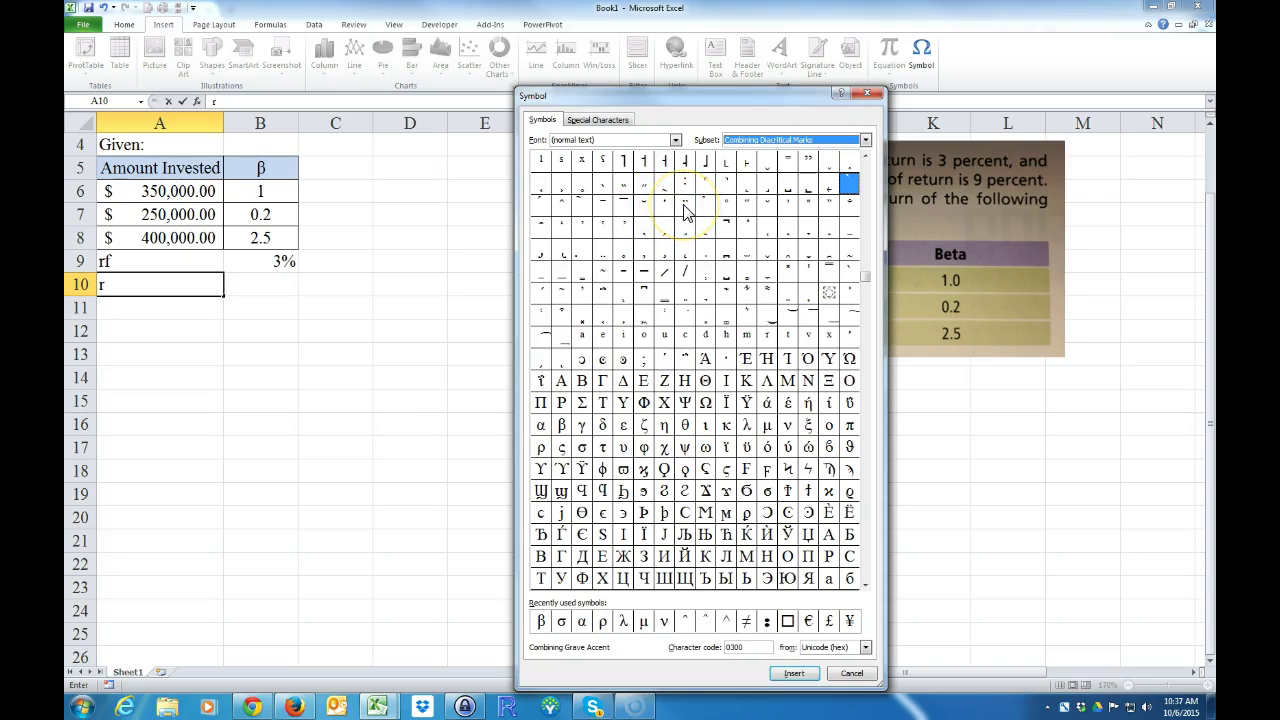
{"action": "left_click", "coordinate": [561, 206]}
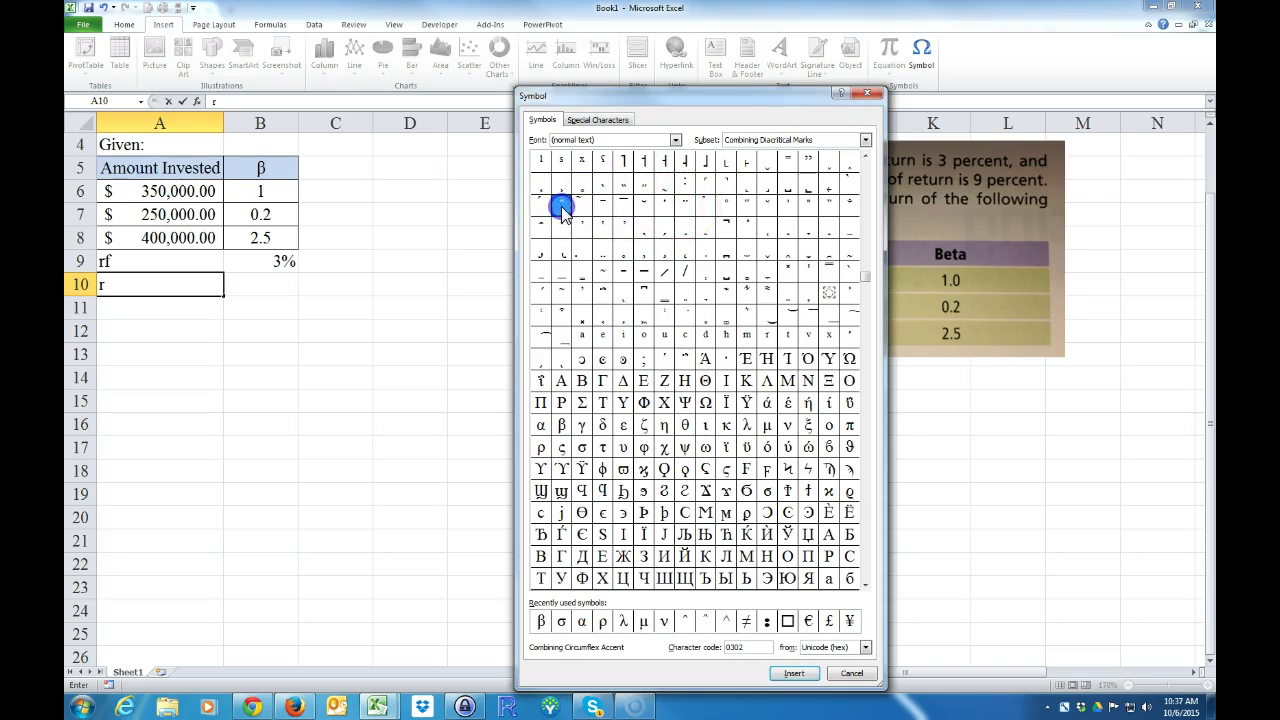
{"action": "left_click", "coordinate": [794, 674]}
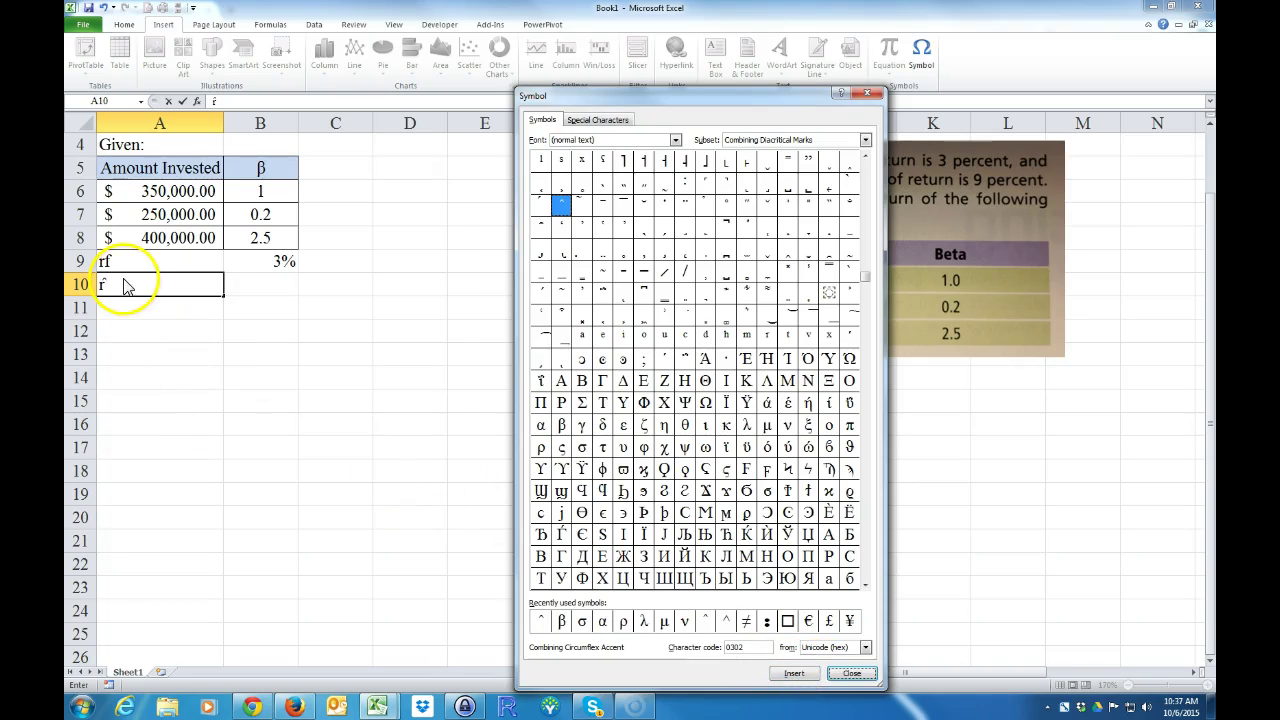
{"action": "left_click", "coordinate": [852, 673]}
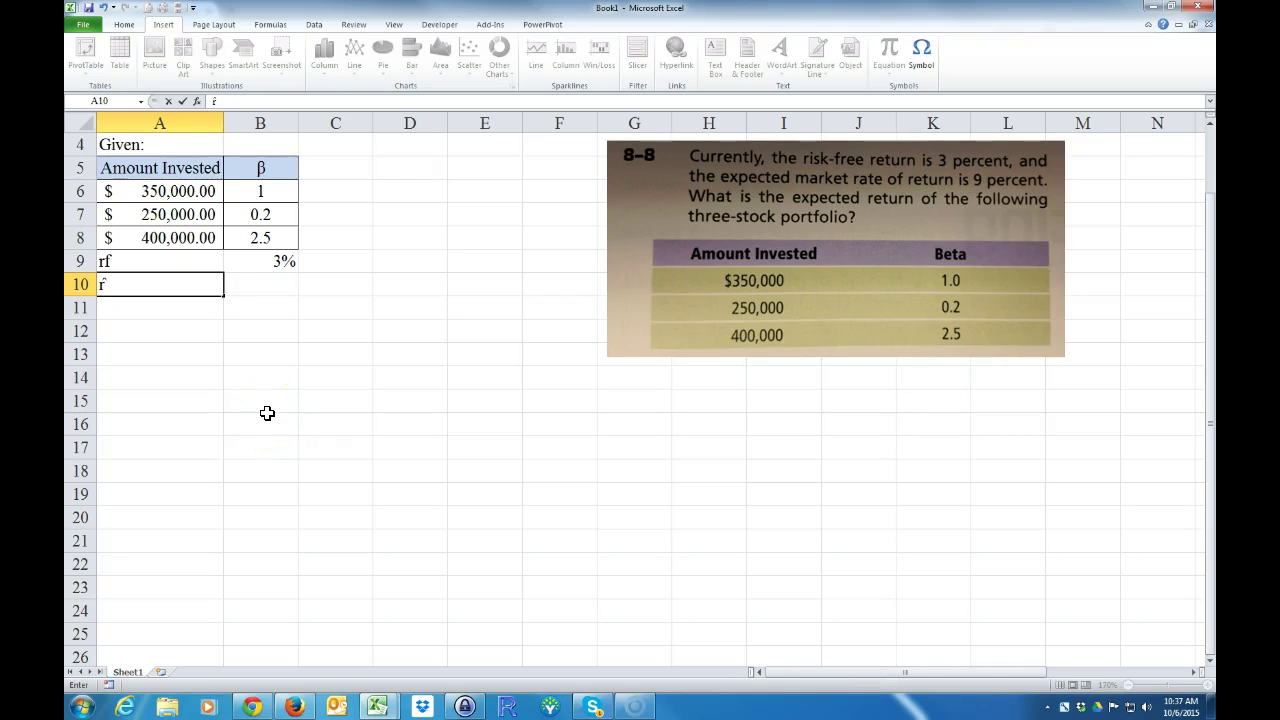
{"action": "key", "text": "Return"}
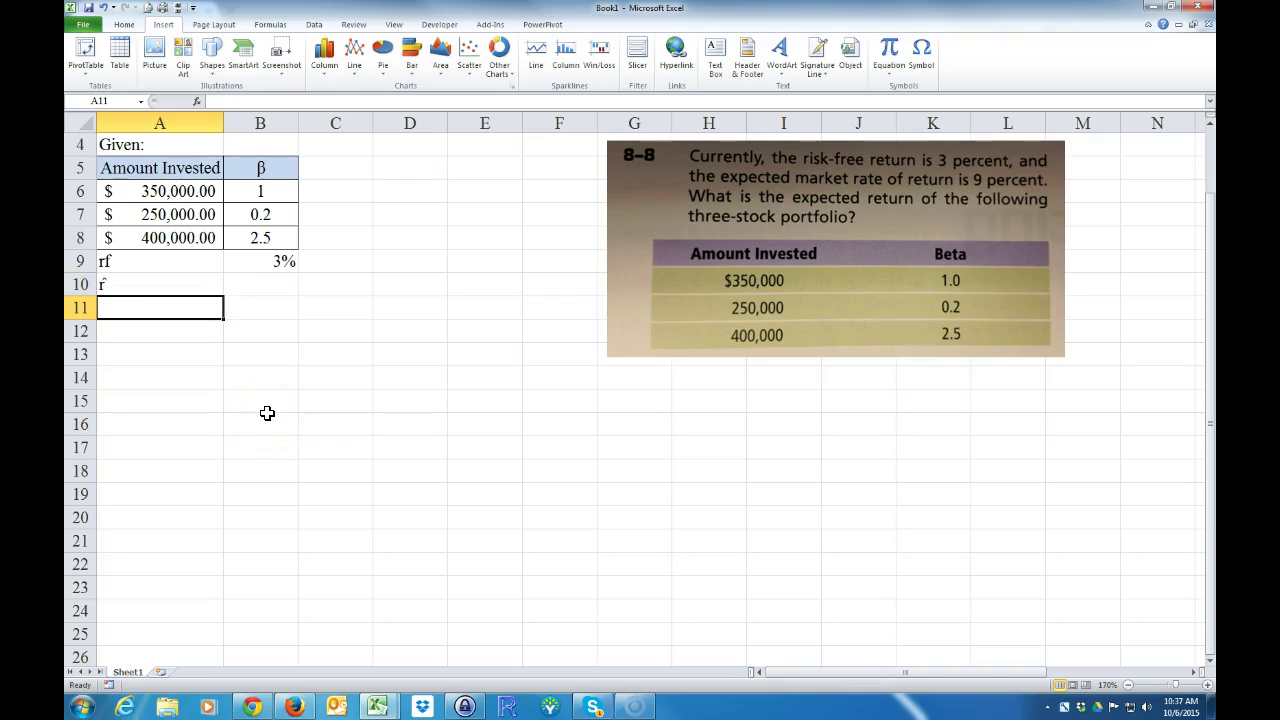
Append a subscript m to the r-hat label in cell A10.
{"action": "double_click", "coordinate": [120, 286]}
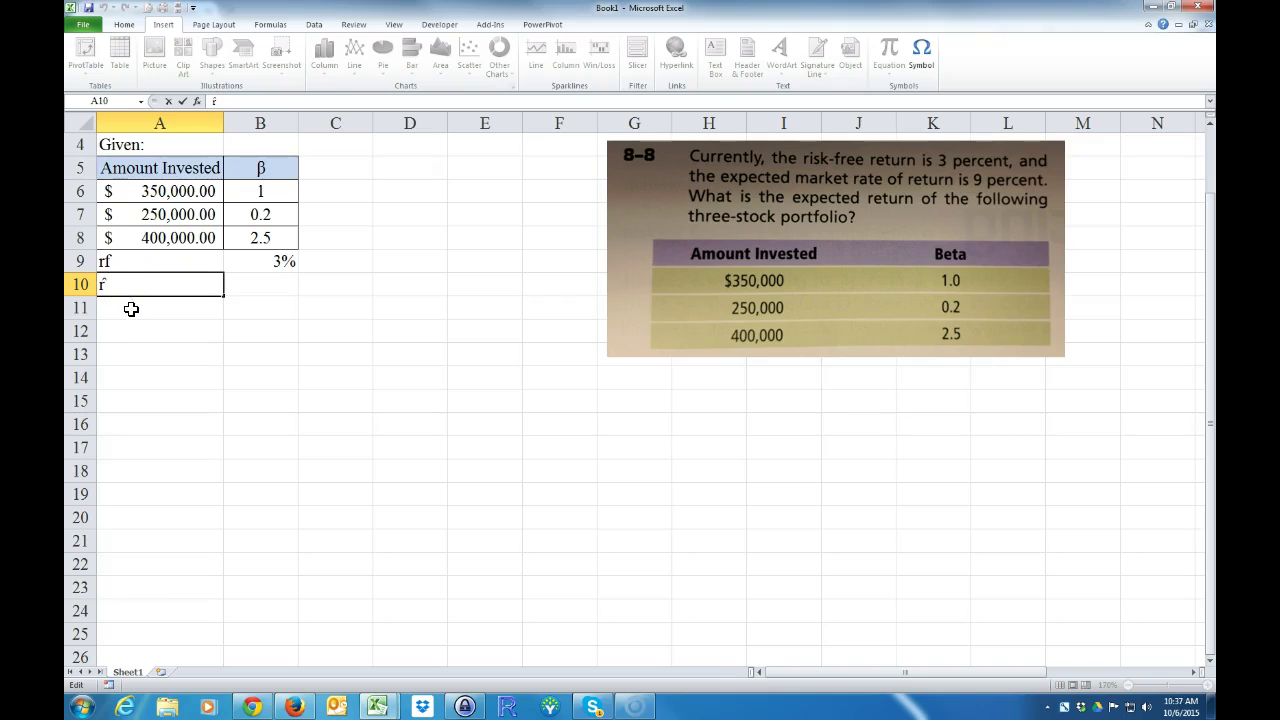
{"action": "key", "text": "Return"}
{"action": "left_click", "coordinate": [146, 361]}
{"action": "double_click", "coordinate": [123, 286]}
{"action": "key", "text": "ctrl+1"}
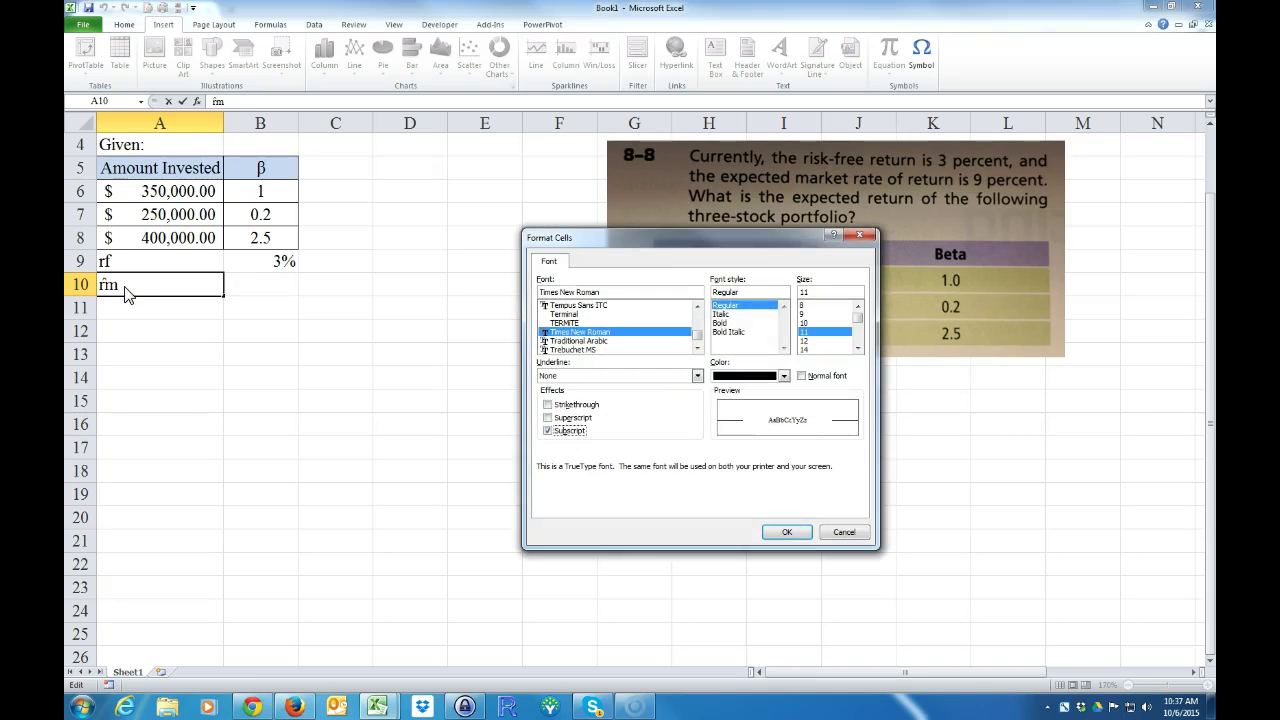
{"action": "key", "text": "Return"}
{"action": "left_click_drag", "start_coordinate": [170, 380], "coordinate": [175, 365]}
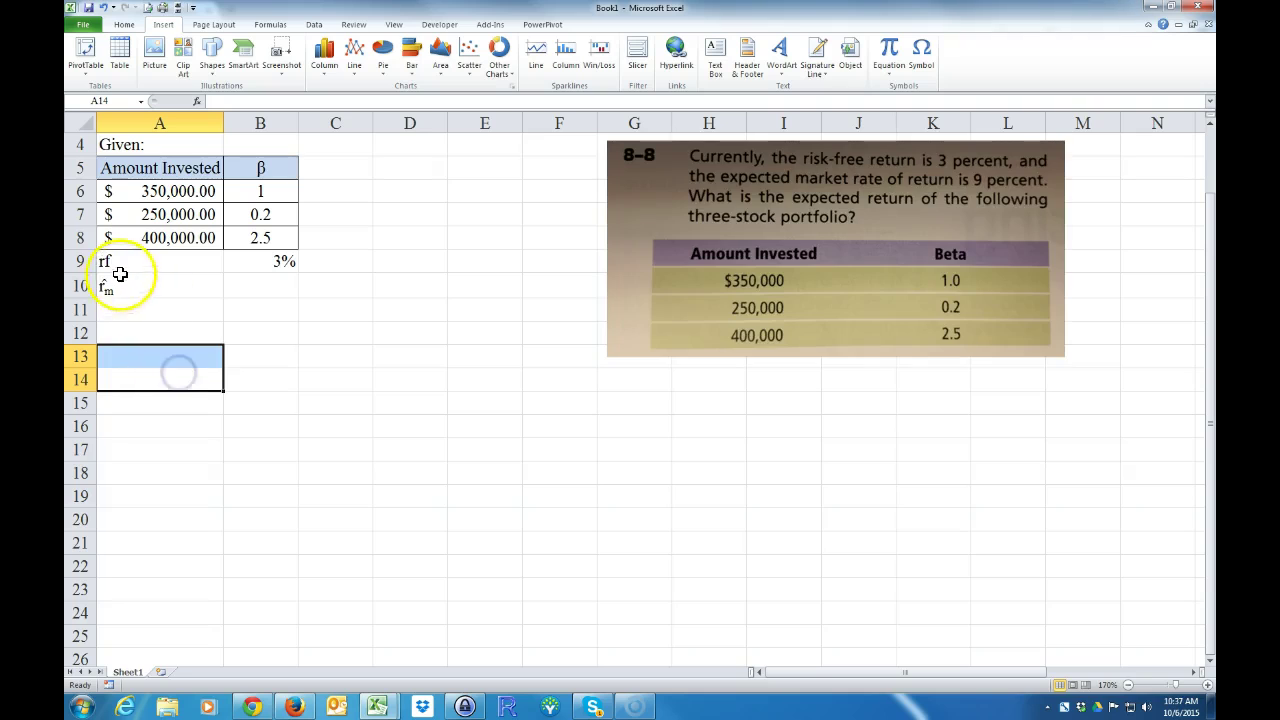
Format the f of the risk-free rate label in cell A9 as subscript.
{"action": "double_click", "coordinate": [116, 261]}
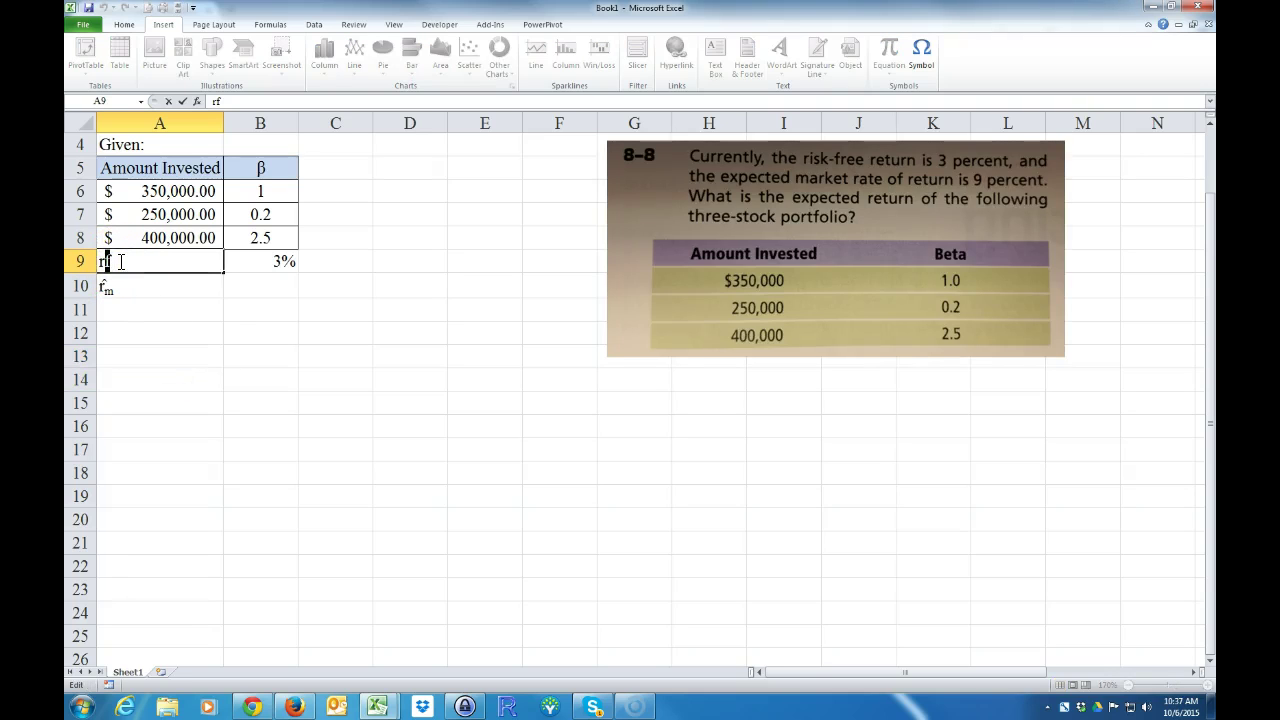
{"action": "key", "text": "ctrl+1"}
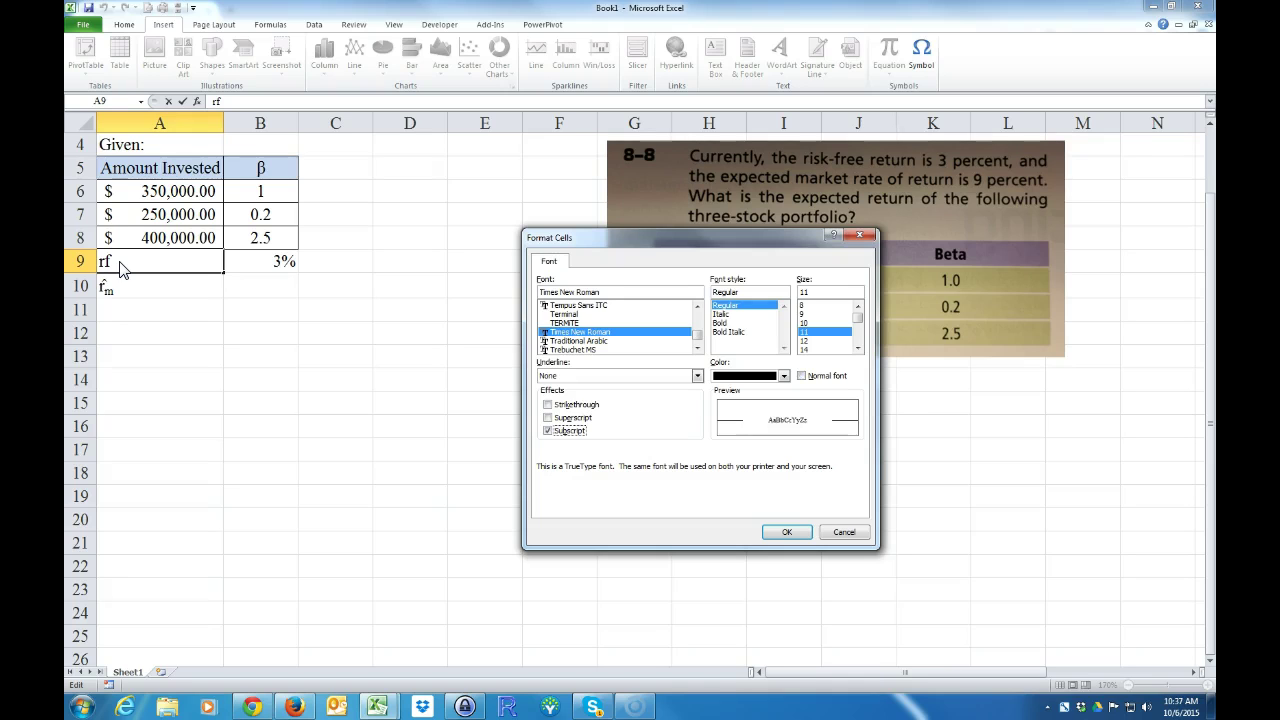
{"action": "key", "text": "Return"}
{"action": "left_click", "coordinate": [171, 400]}
Enter the expected market return of 9% in cell B10.
{"action": "left_click", "coordinate": [253, 288]}
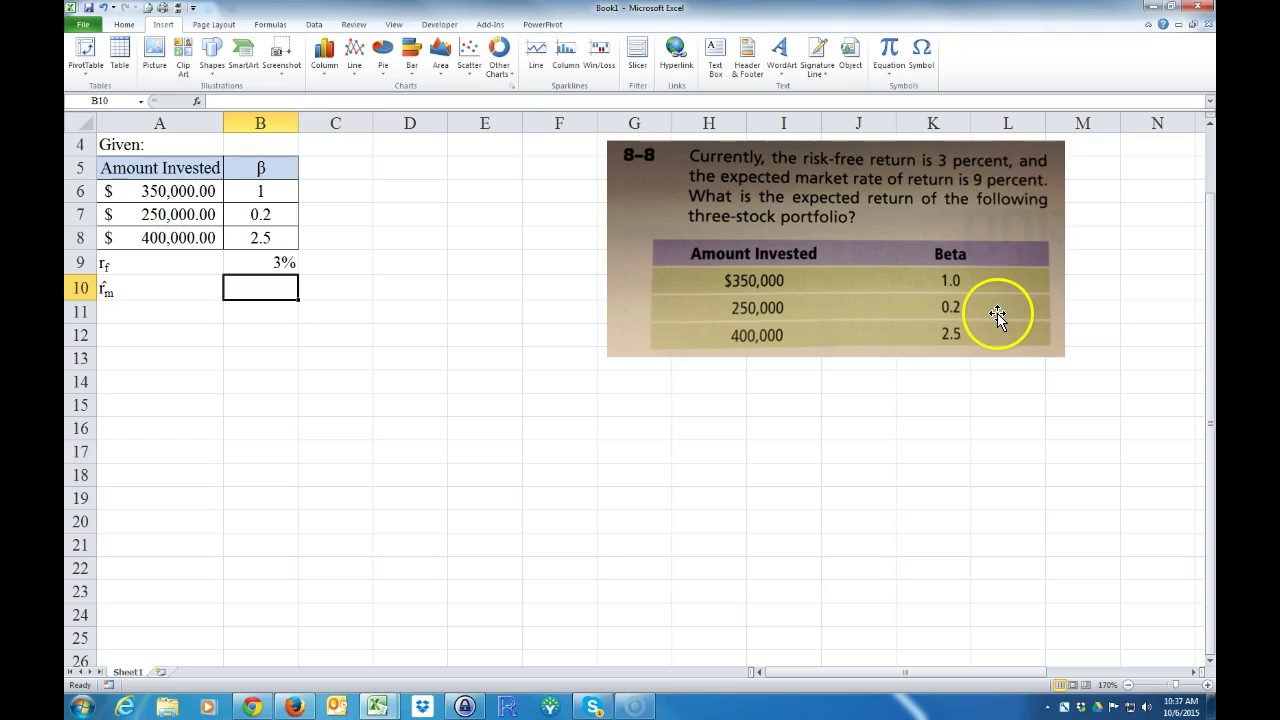
{"action": "type", "text": "9"}
{"action": "key", "text": "Return"}
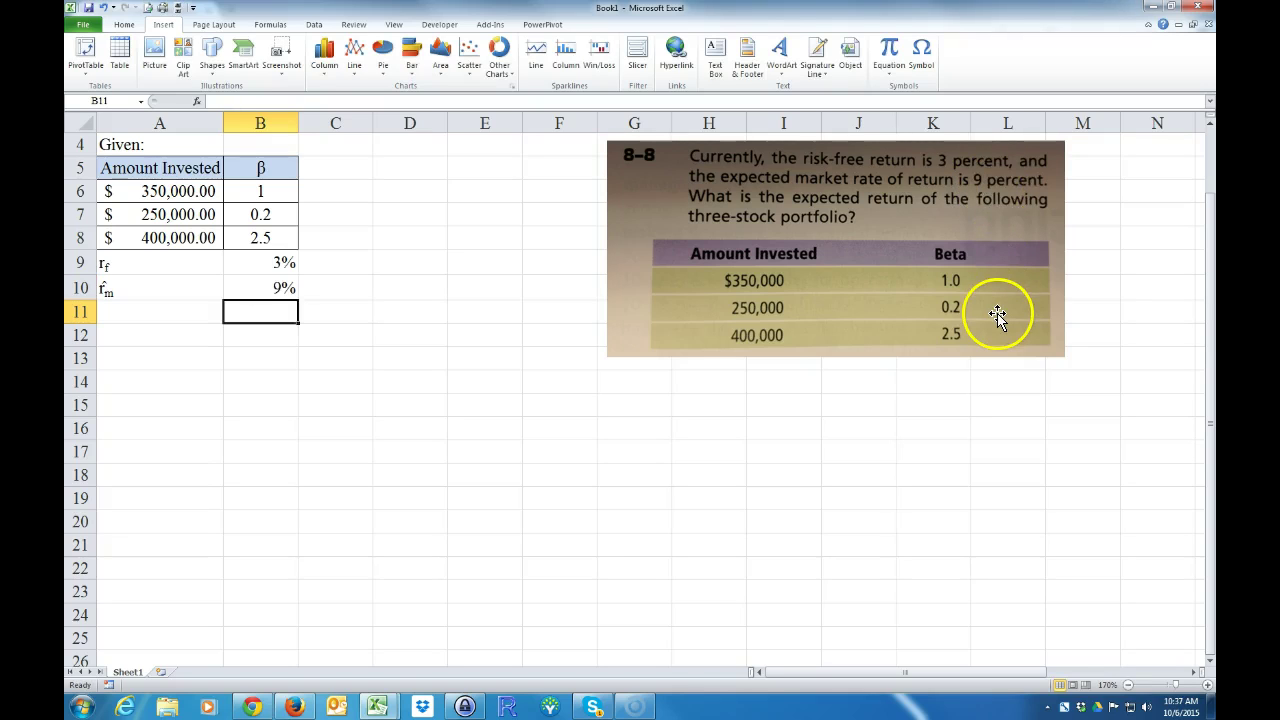
{"action": "left_click_drag", "start_coordinate": [317, 378], "coordinate": [298, 394]}
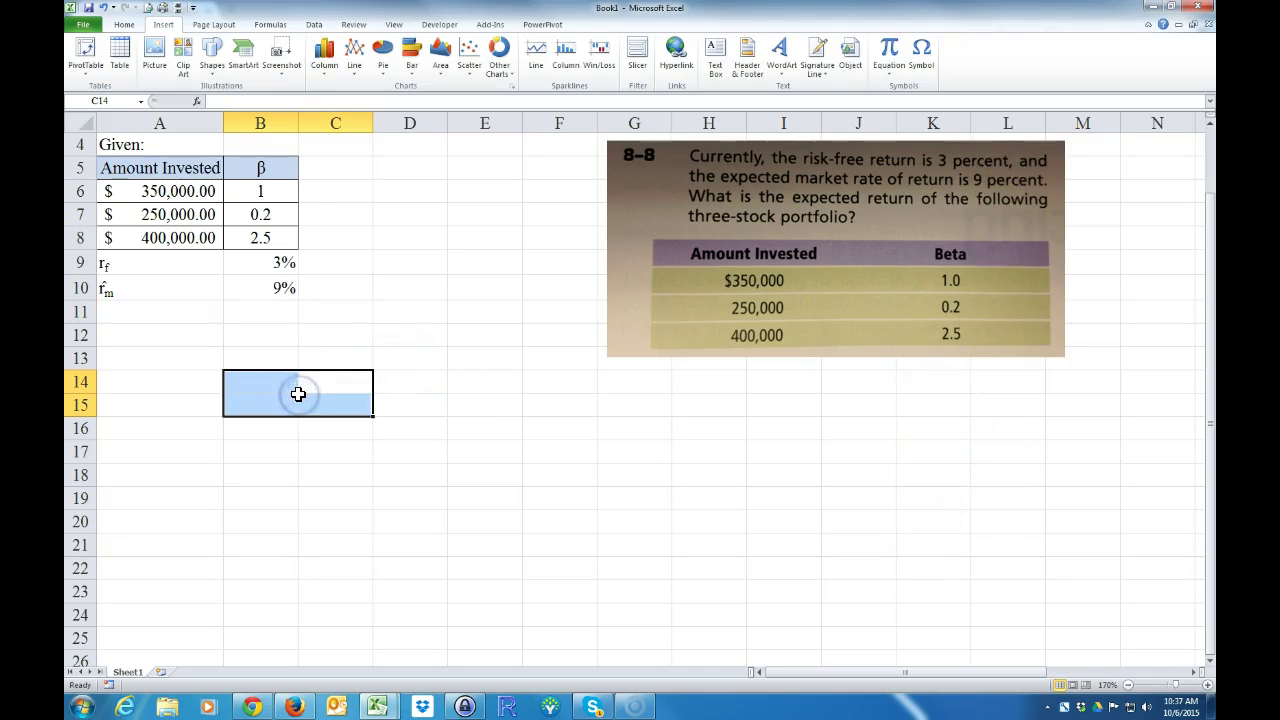
Enter the section heading "Find:" in cell A11.
{"action": "left_click", "coordinate": [149, 310]}
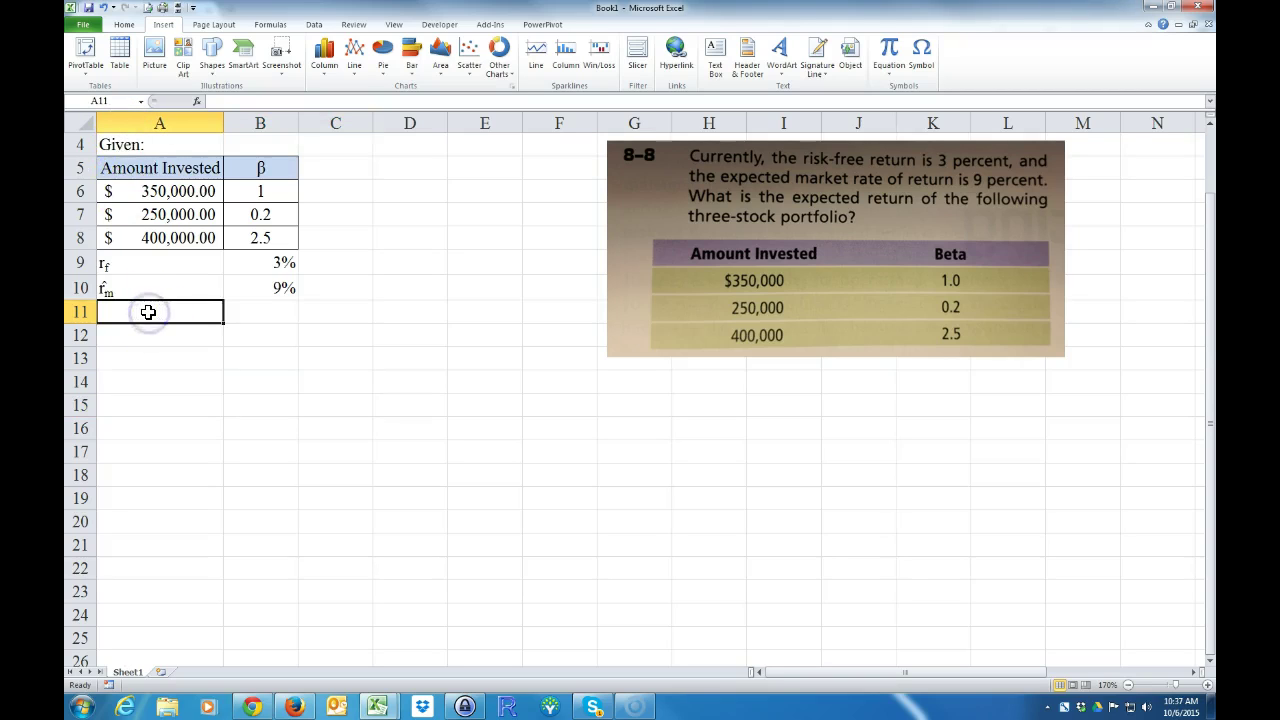
{"action": "type", "text": "Find:"}
{"action": "key", "text": "Return"}
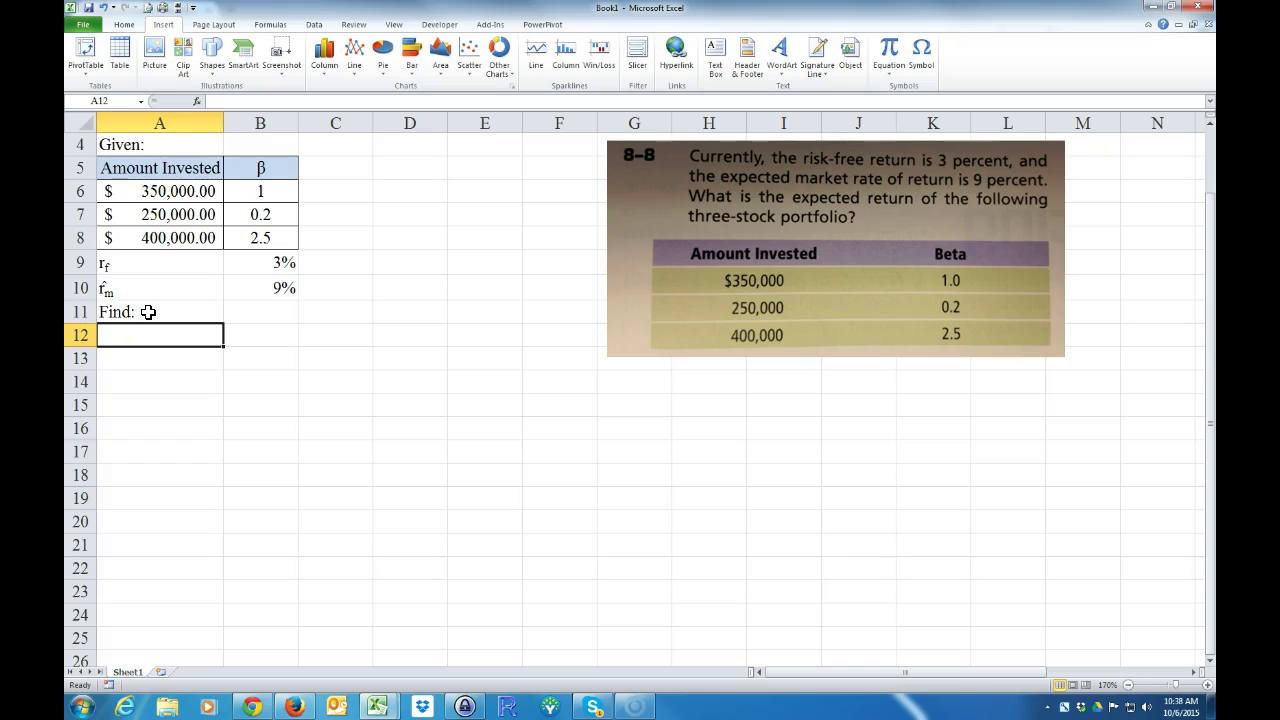
Copy the market return label from A10 to A12 and change its subscript to p.
{"action": "left_click", "coordinate": [130, 289]}
{"action": "right_click", "coordinate": [130, 289]}
{"action": "left_click", "coordinate": [168, 311]}
{"action": "left_click", "coordinate": [145, 335]}
{"action": "right_click", "coordinate": [143, 333]}
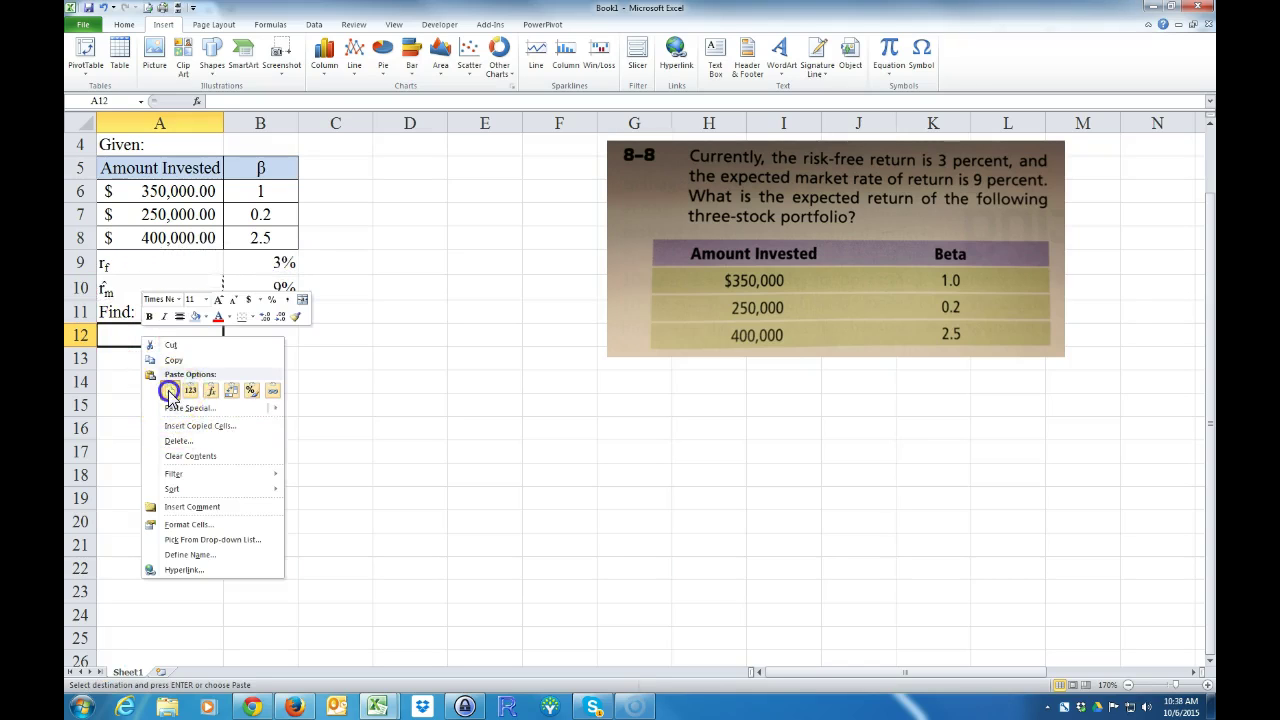
{"action": "left_click", "coordinate": [169, 391]}
{"action": "double_click", "coordinate": [114, 338]}
{"action": "left_click", "coordinate": [128, 392]}
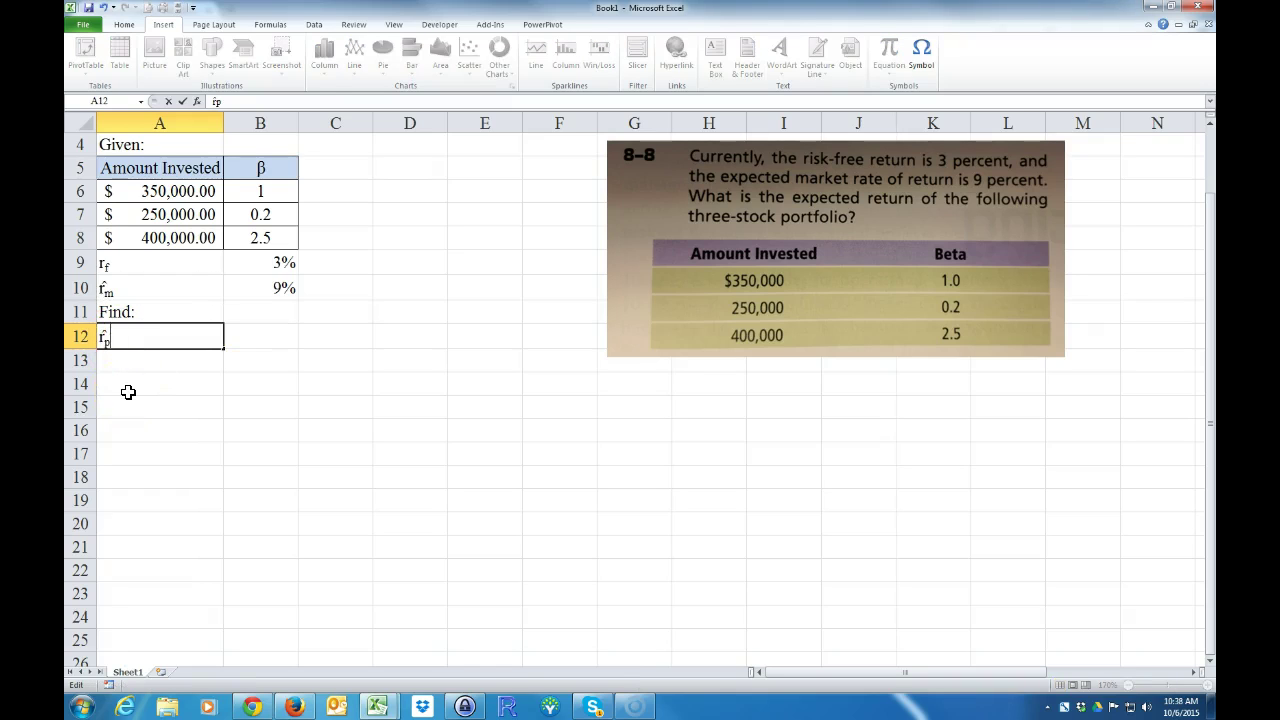
{"action": "key", "text": "Return"}
Enter "?" in cell B12 as the unknown portfolio return.
{"action": "left_click", "coordinate": [260, 346]}
{"action": "type", "text": "?"}
{"action": "key", "text": "Return"}
{"action": "left_click", "coordinate": [128, 410]}
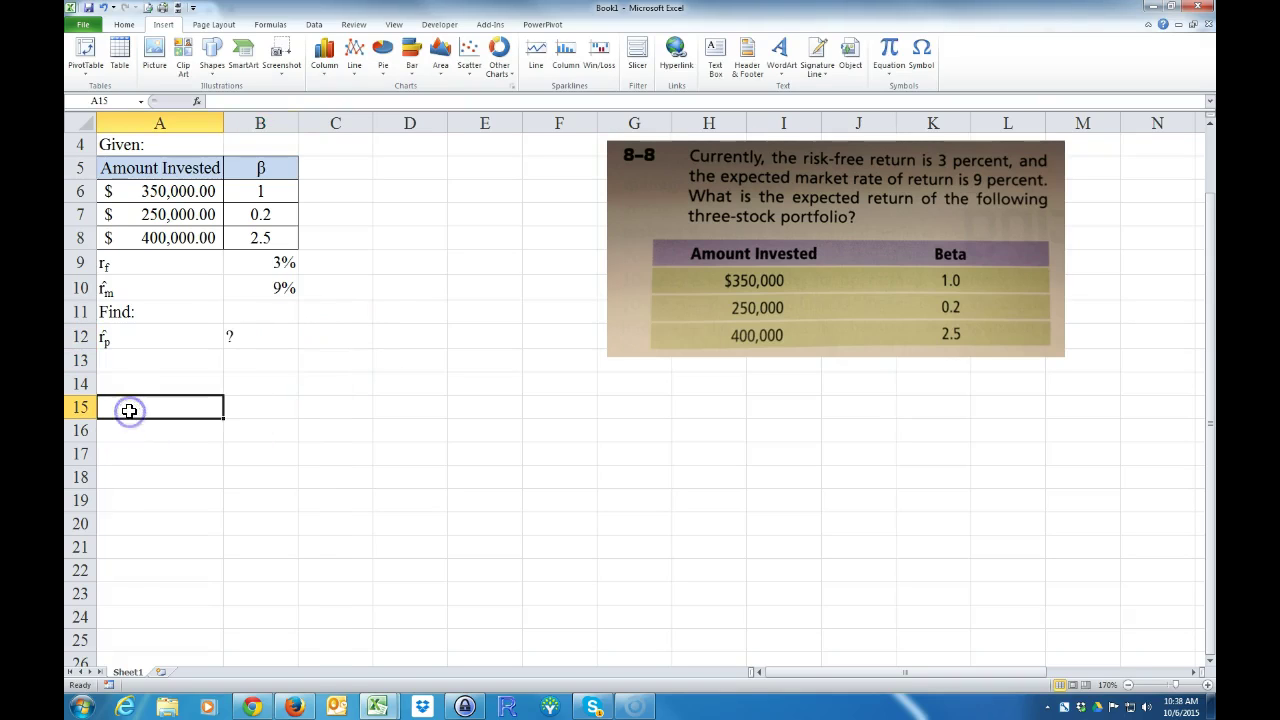
Enter the section heading "Solution:" in cell A13.
{"action": "left_click", "coordinate": [141, 367]}
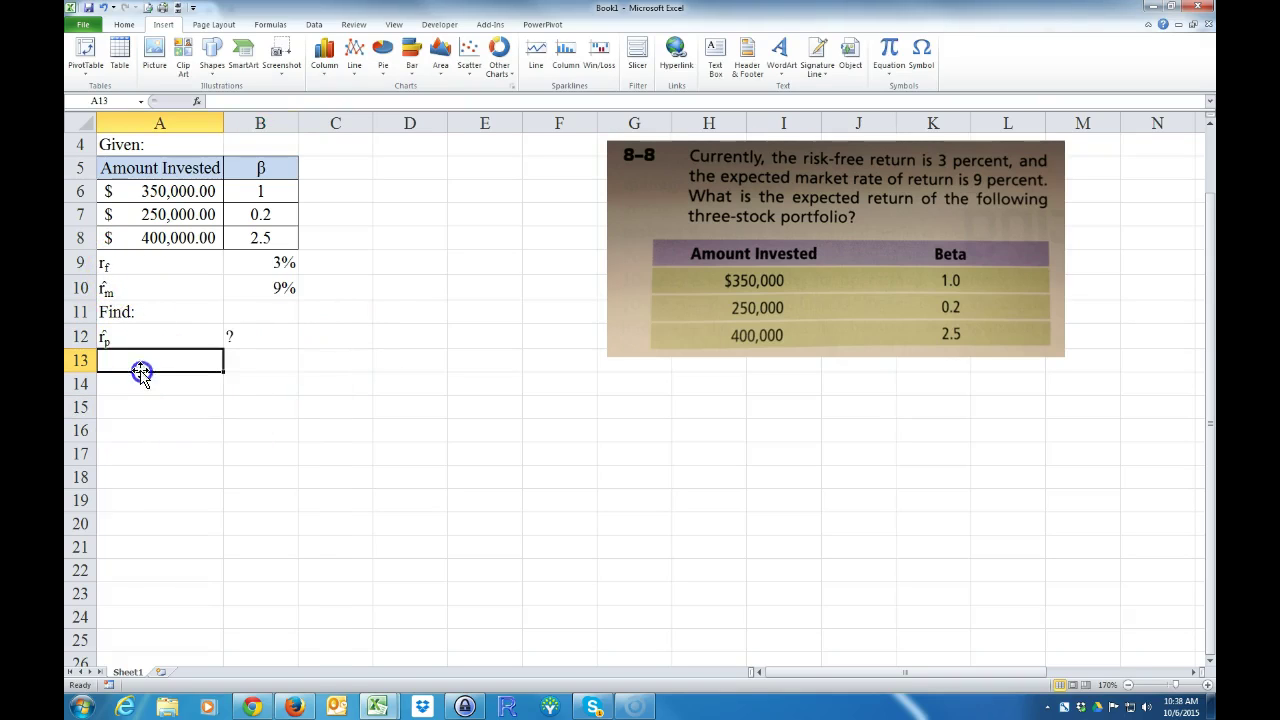
{"action": "type", "text": "So"}
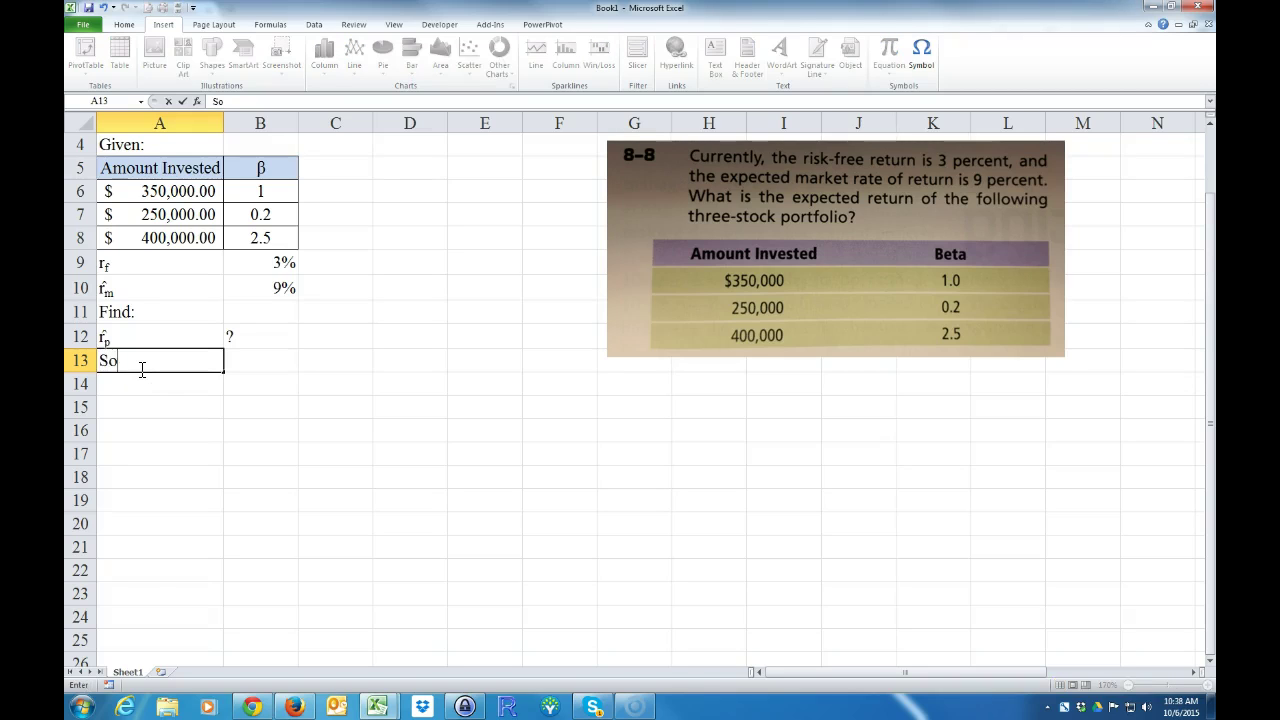
{"action": "type", "text": "lution:"}
{"action": "key", "text": "Return"}
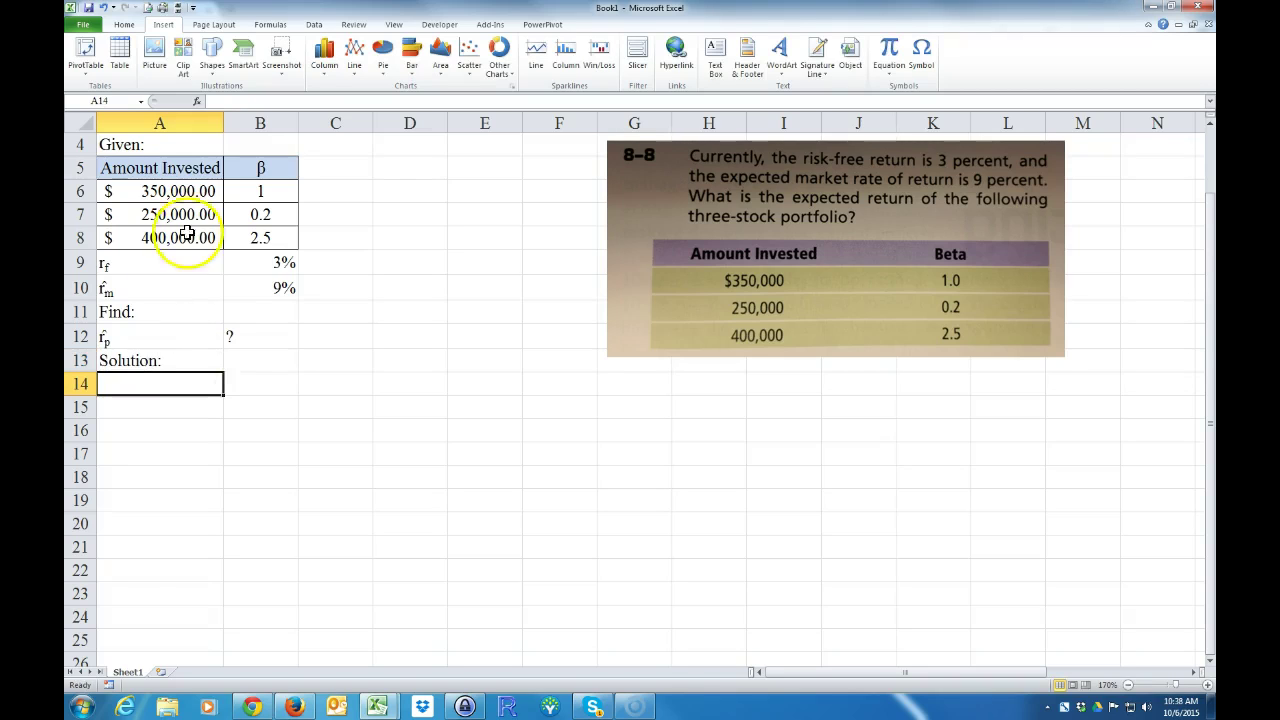
Copy the investment and beta table A5:B8 below the Solution heading, starting at cell A14.
{"action": "left_click_drag", "start_coordinate": [171, 165], "coordinate": [260, 234]}
{"action": "left_click_drag", "start_coordinate": [257, 160], "coordinate": [259, 385]}
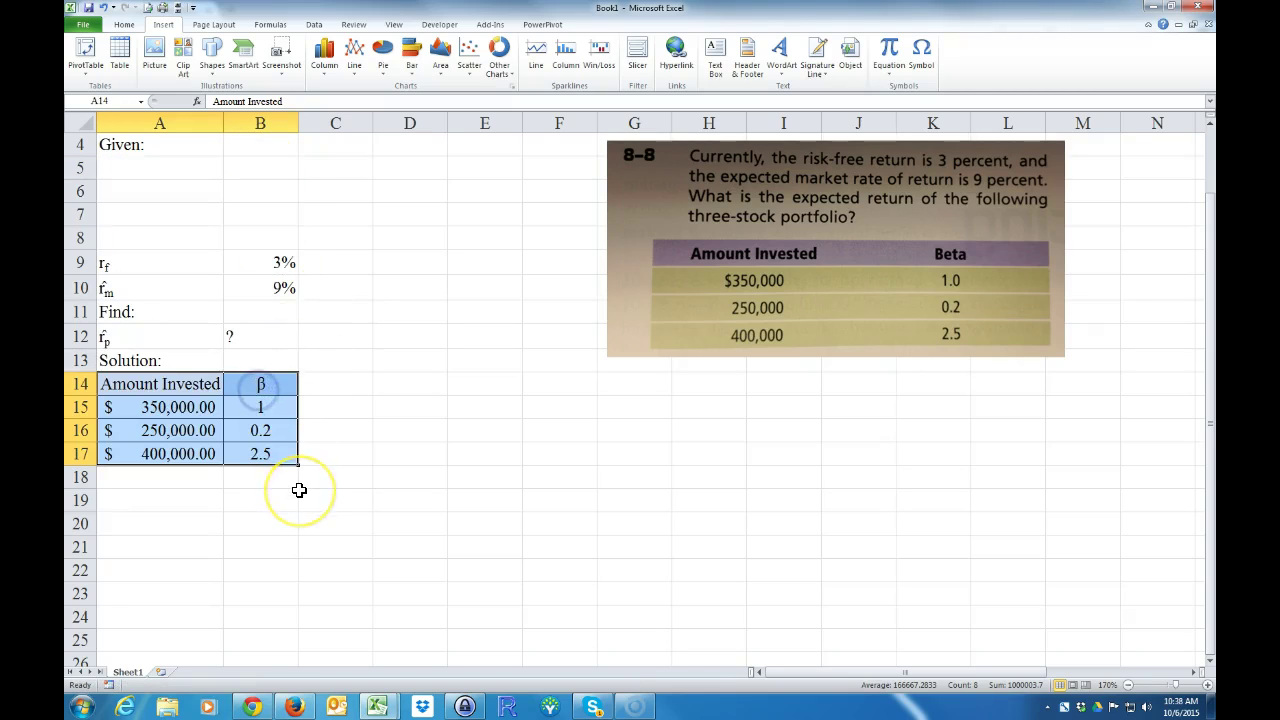
{"action": "key", "text": "ctrl+z"}
{"action": "right_click", "coordinate": [263, 177]}
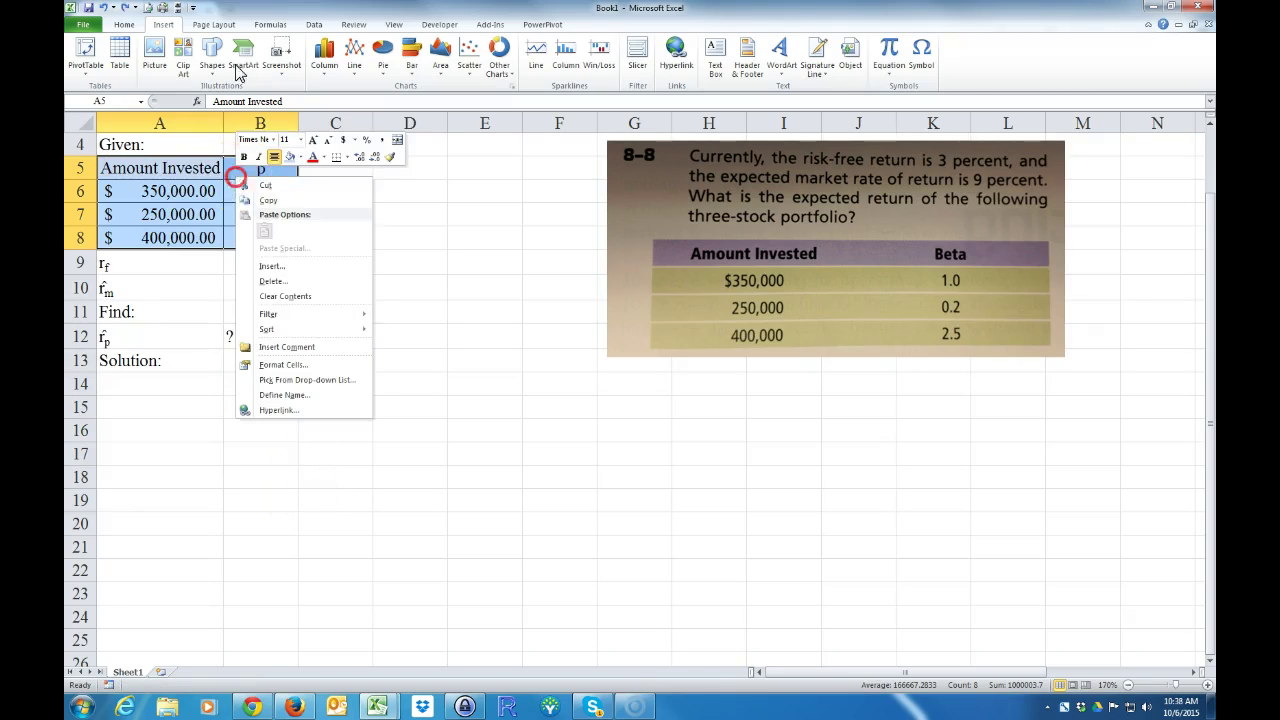
{"action": "left_click", "coordinate": [286, 189]}
{"action": "left_click", "coordinate": [173, 384]}
{"action": "right_click", "coordinate": [173, 384]}
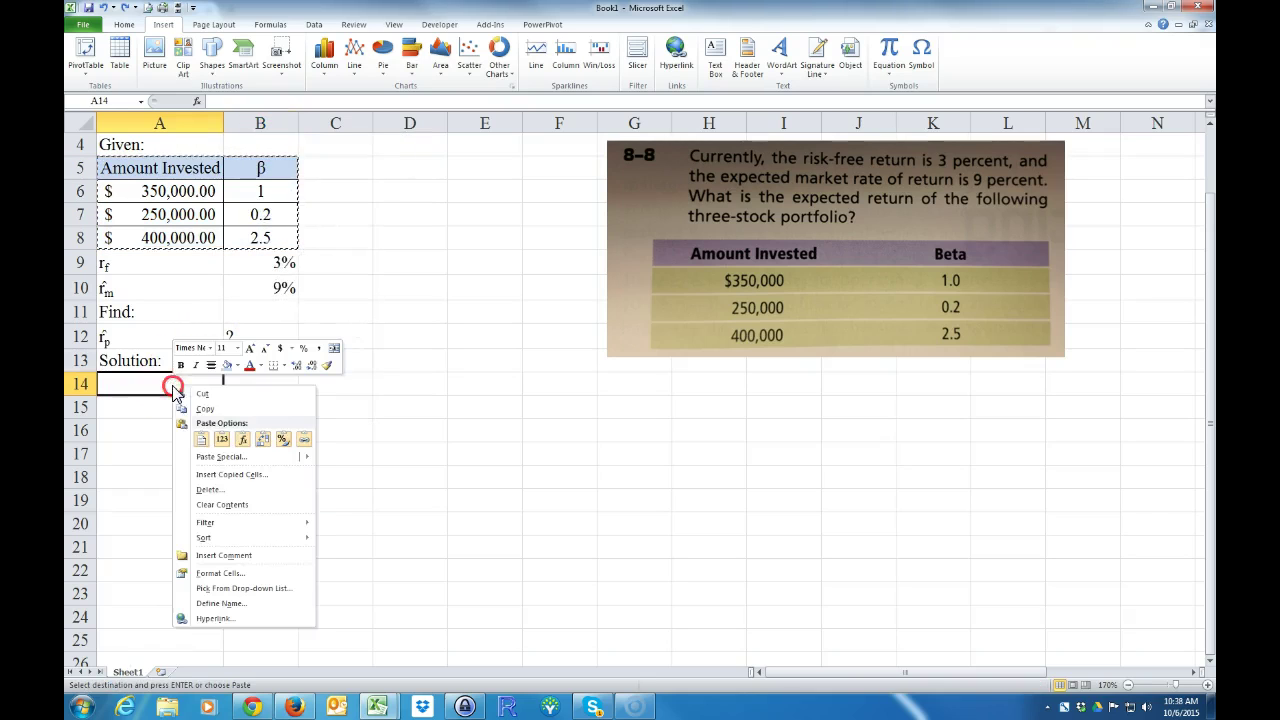
{"action": "left_click", "coordinate": [197, 441]}
{"action": "left_click", "coordinate": [209, 528]}
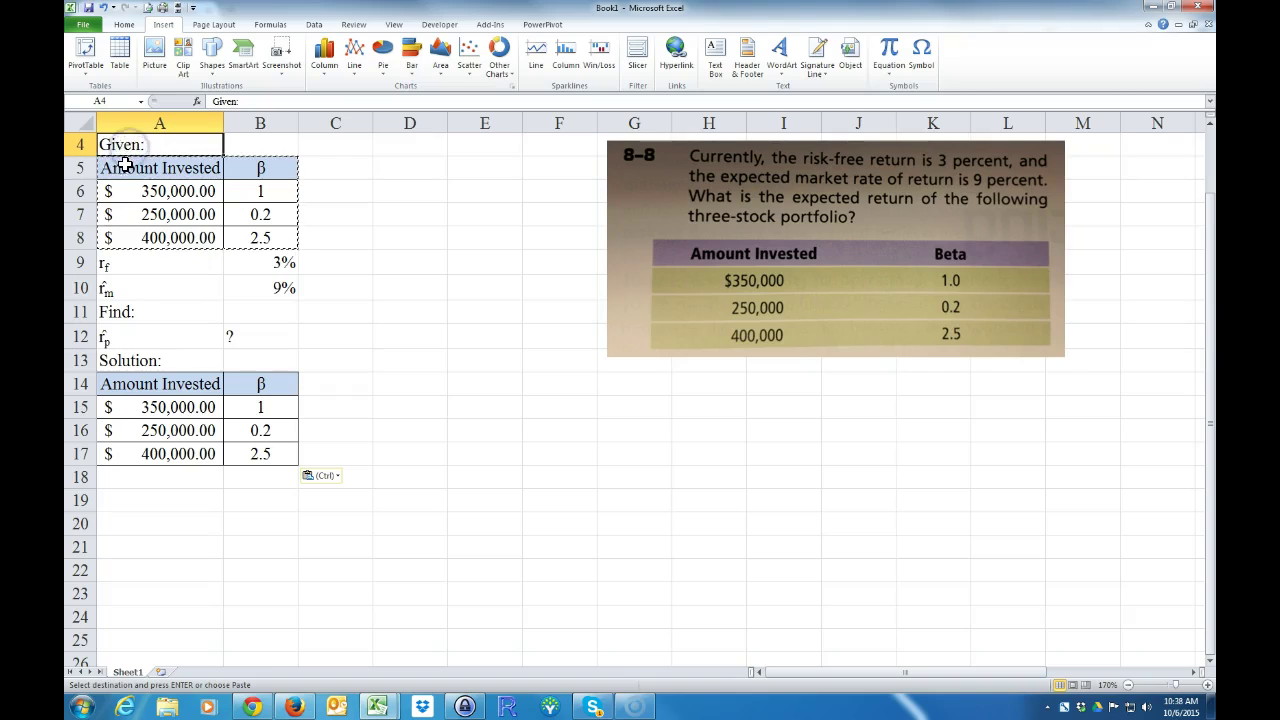
{"action": "key", "text": "Escape"}
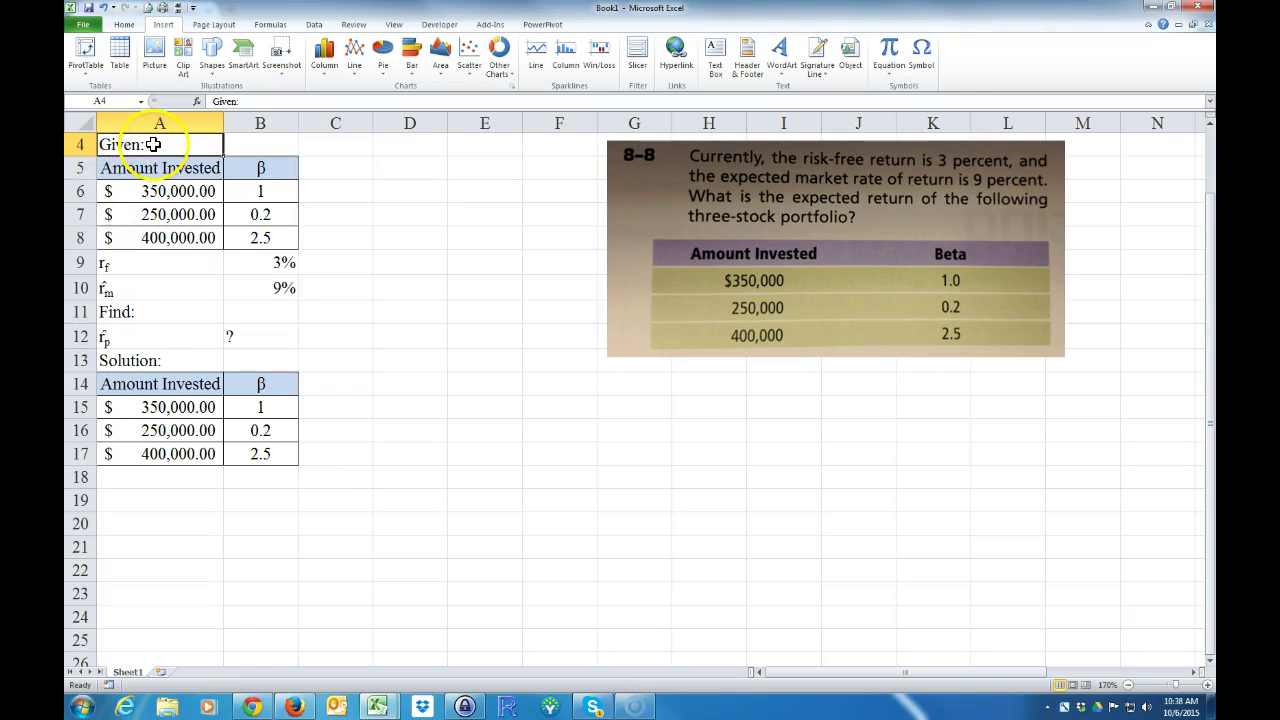
Bold and underline the section headings "Given:", "Find:" and "Solution:" in A4, A11 and A13.
{"action": "left_click", "coordinate": [125, 312], "text": "ctrl"}
{"action": "left_click", "coordinate": [143, 362], "text": "ctrl"}
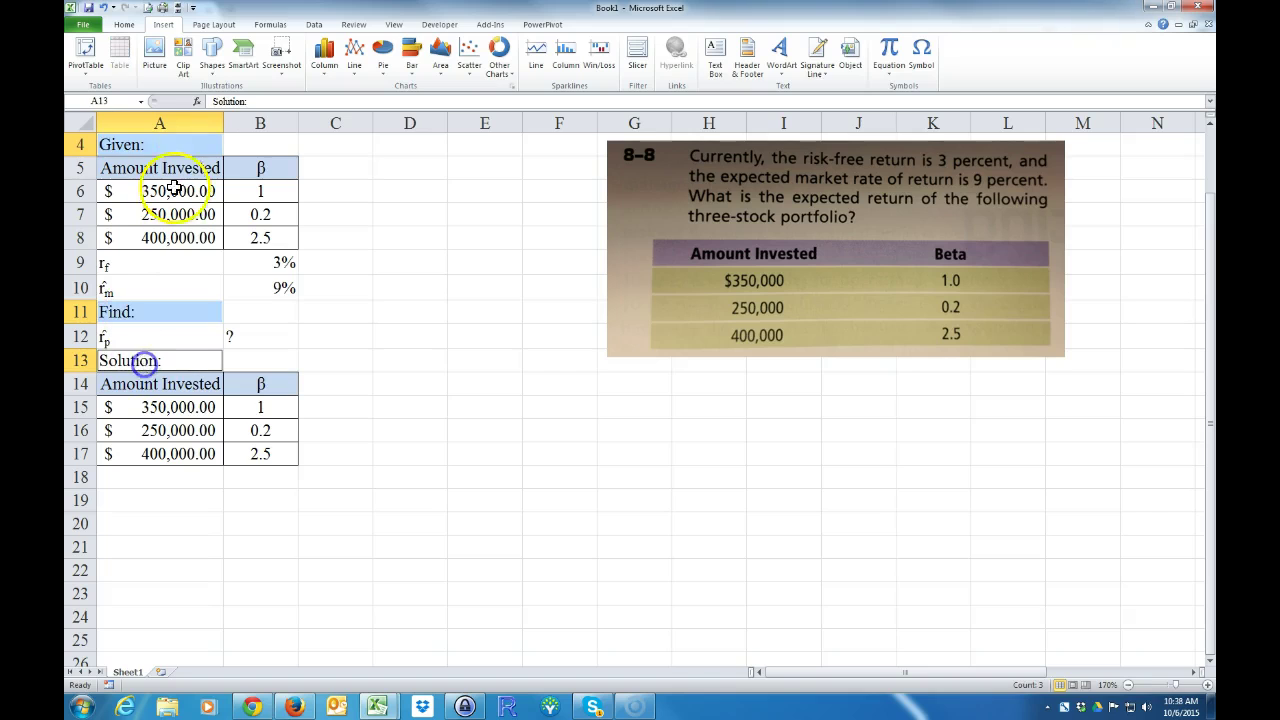
{"action": "left_click", "coordinate": [124, 24]}
{"action": "left_click", "coordinate": [178, 67]}
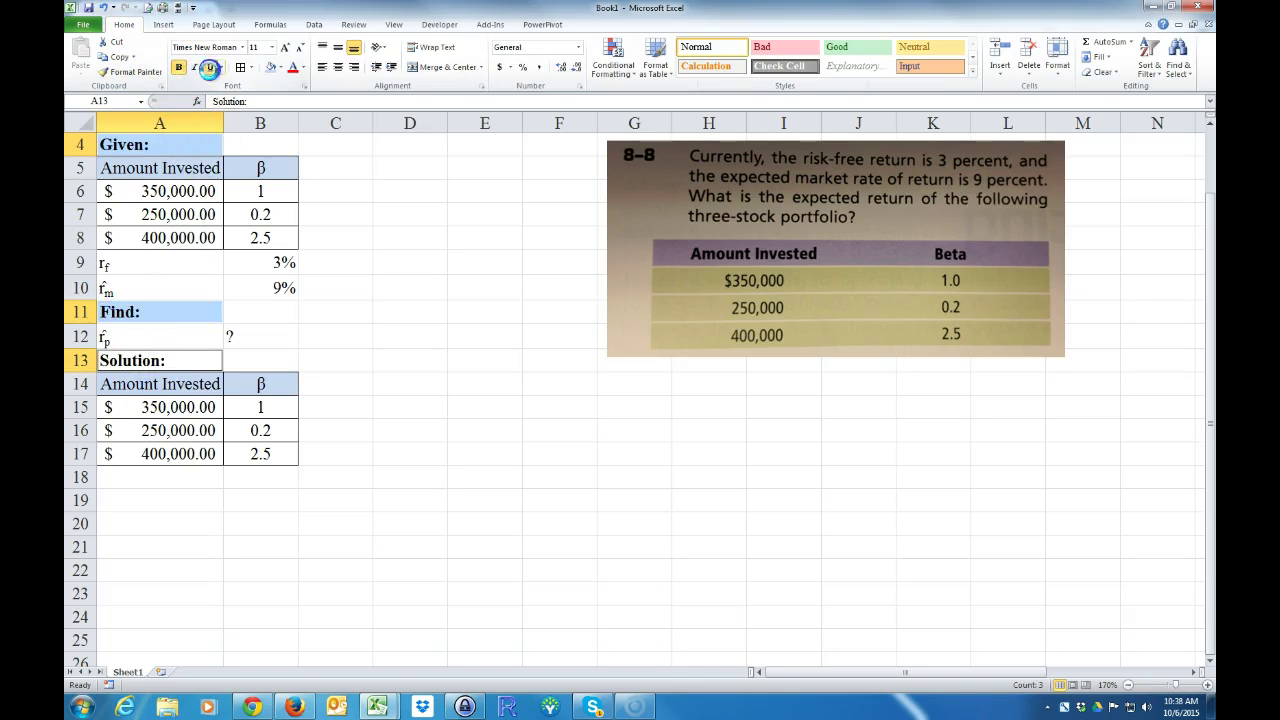
{"action": "left_click", "coordinate": [210, 67]}
{"action": "left_click", "coordinate": [257, 526]}
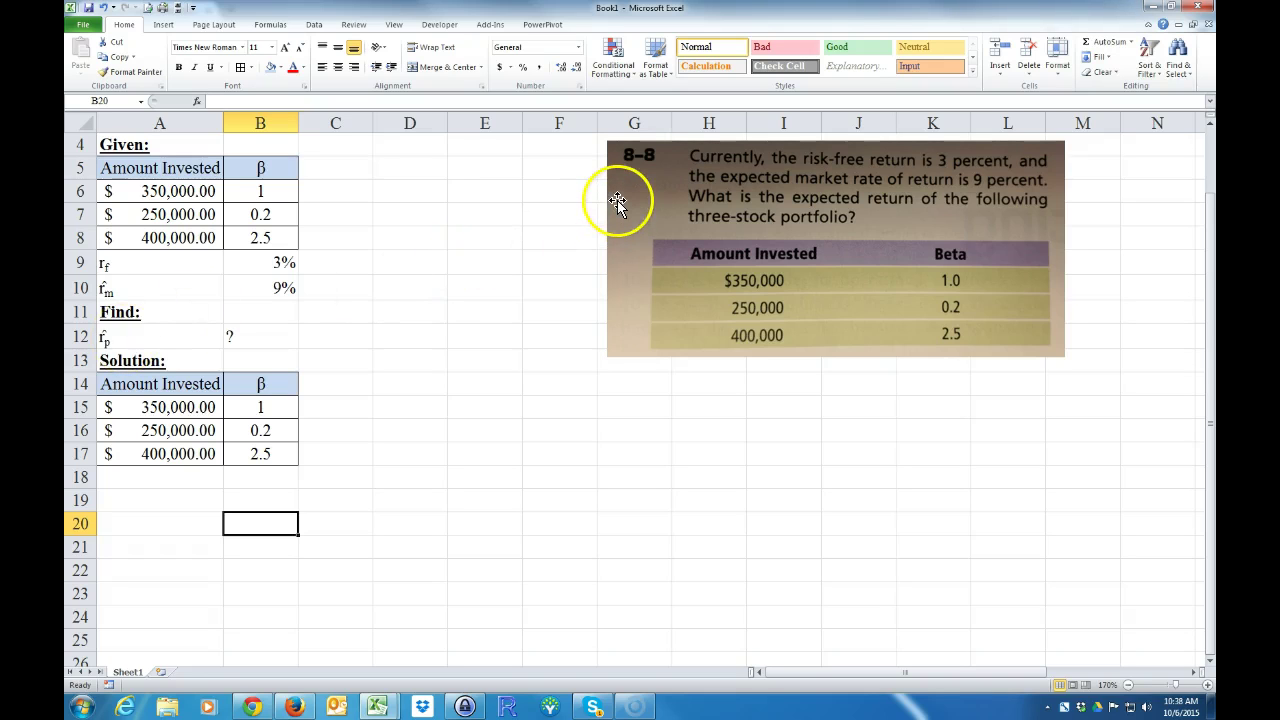
Move the problem 8-8 picture aside past column M, and place the 8.6 and 8.8 formula pictures in the empty area beside the tables.
{"action": "left_click_drag", "start_coordinate": [620, 204], "coordinate": [1190, 420]}
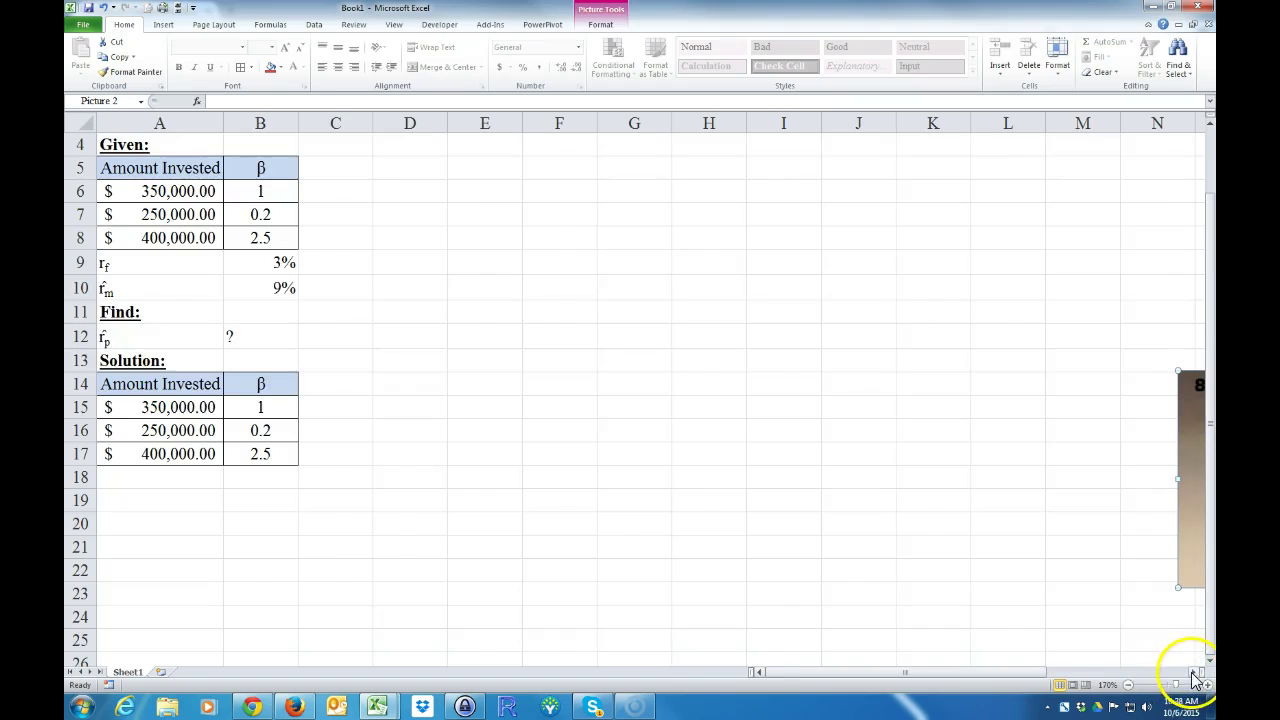
{"action": "left_click", "coordinate": [1193, 672]}
{"action": "left_click_drag", "start_coordinate": [1097, 183], "coordinate": [229, 169]}
{"action": "left_click_drag", "start_coordinate": [1100, 300], "coordinate": [236, 305]}
{"action": "left_click_drag", "start_coordinate": [822, 677], "coordinate": [660, 674]}
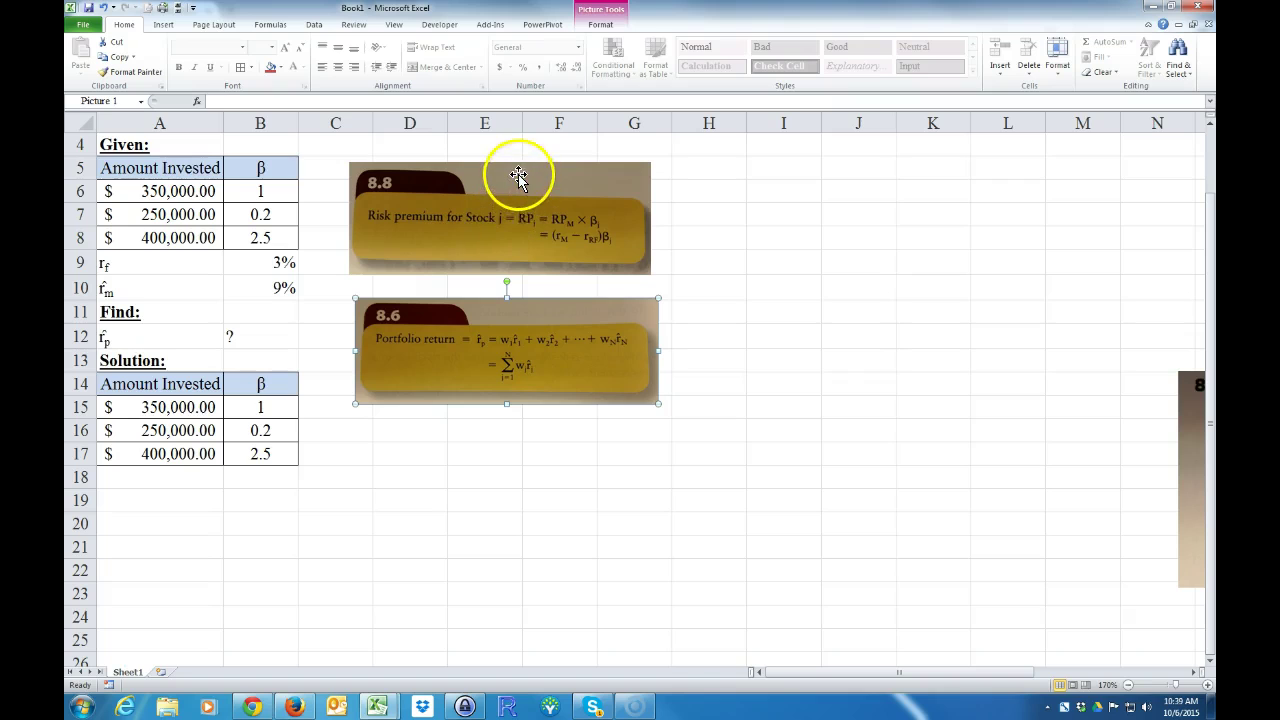
{"action": "left_click_drag", "start_coordinate": [512, 307], "coordinate": [1014, 170]}
{"action": "left_click_drag", "start_coordinate": [594, 179], "coordinate": [840, 369]}
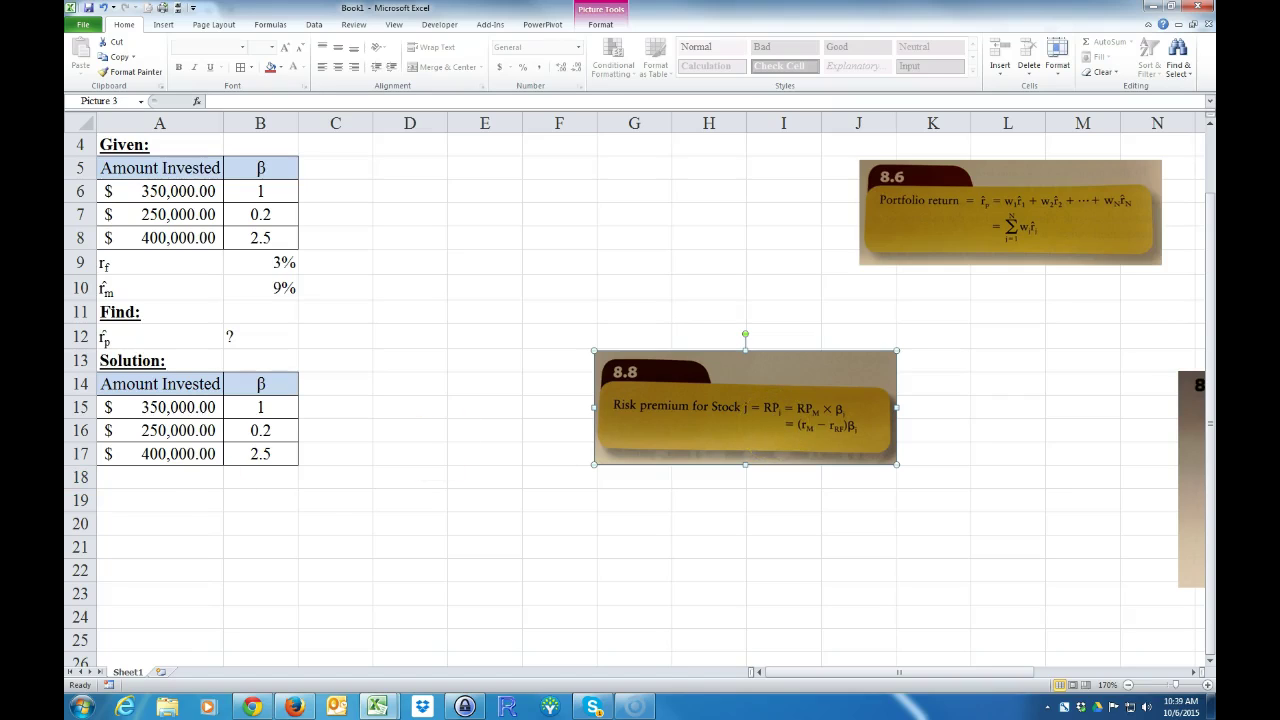
Move the Solution table from A14:B17 one column over to B14:C17 and autofit the width of column B.
{"action": "left_click", "coordinate": [325, 385]}
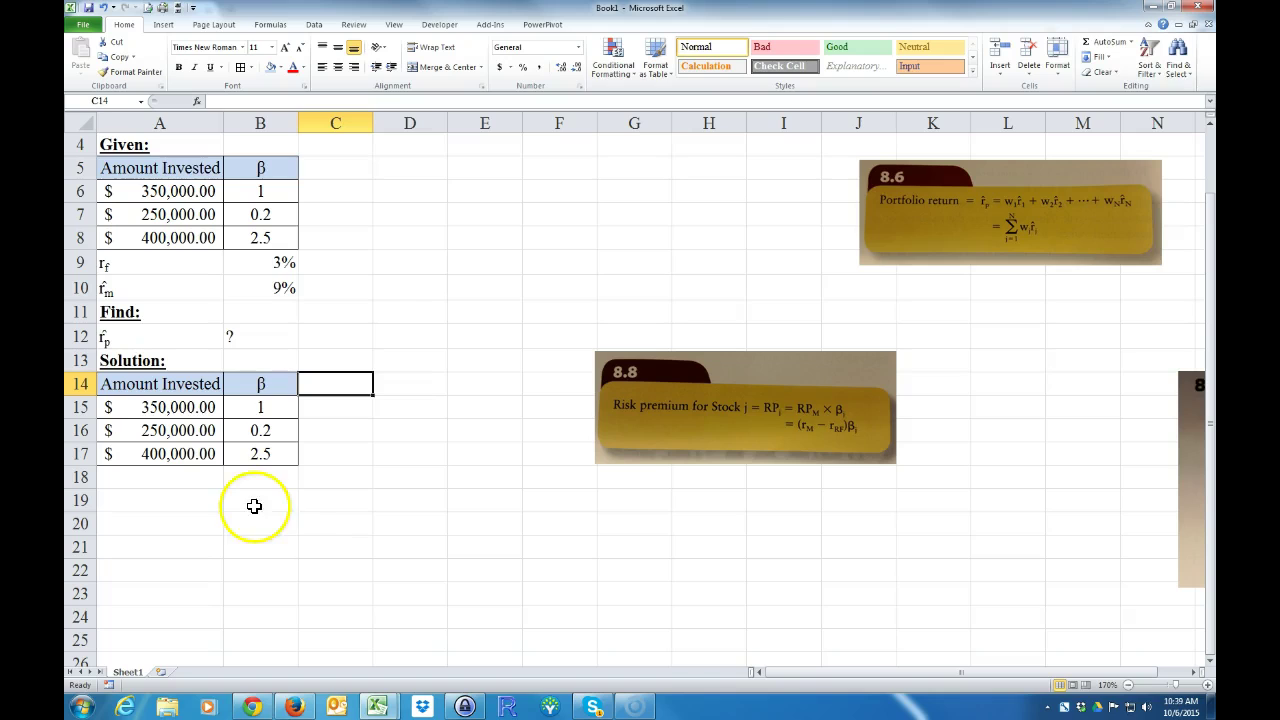
{"action": "left_click_drag", "start_coordinate": [178, 383], "coordinate": [260, 453]}
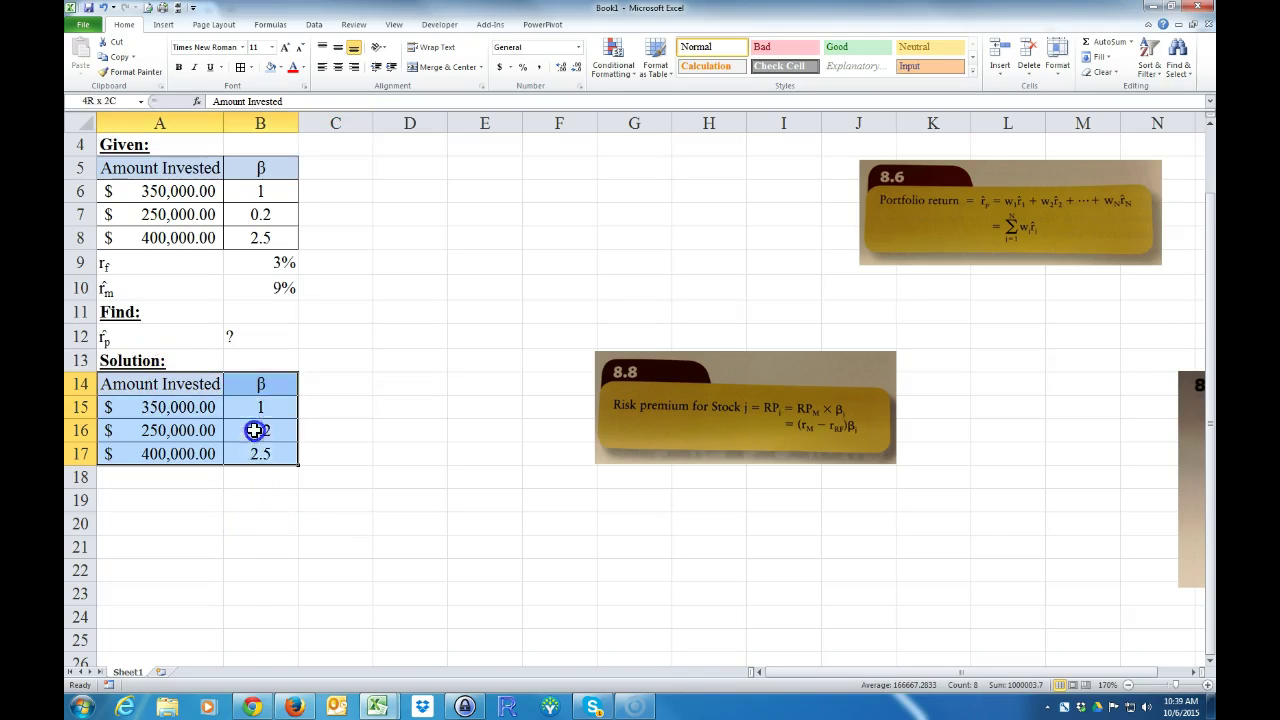
{"action": "left_click_drag", "start_coordinate": [262, 377], "coordinate": [336, 375]}
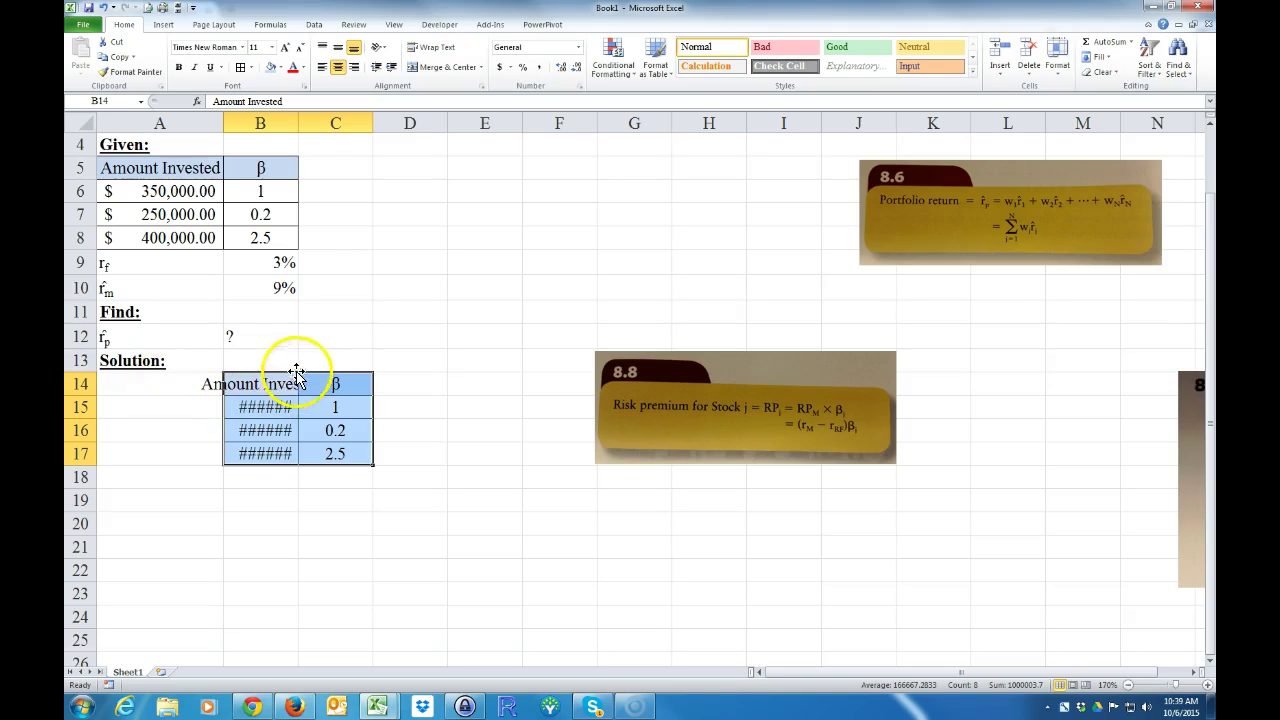
{"action": "double_click", "coordinate": [298, 122]}
Enter the column header "i" in cell A14, italic and centered.
{"action": "left_click", "coordinate": [148, 382]}
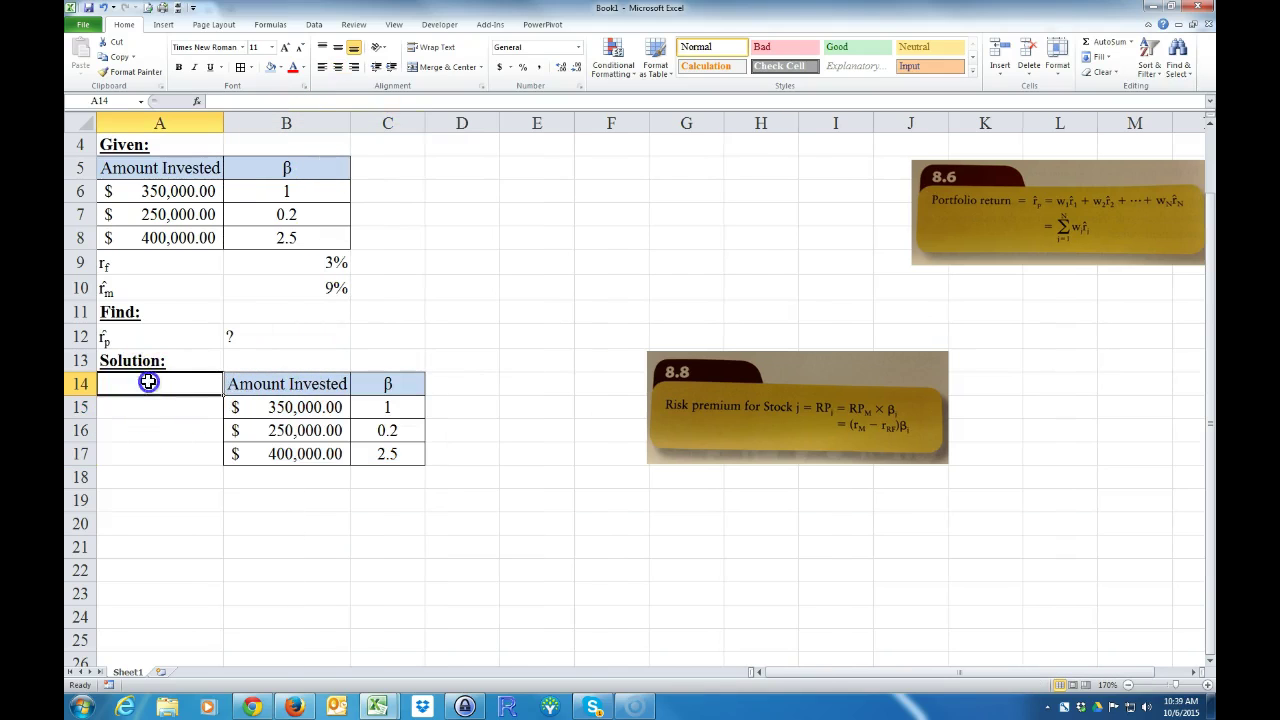
{"action": "key", "text": "Down"}
{"action": "left_click", "coordinate": [177, 389]}
{"action": "type", "text": "i"}
{"action": "left_click", "coordinate": [193, 67]}
{"action": "left_click", "coordinate": [338, 67]}
Try to add borders to cells A14:A17.
{"action": "left_click_drag", "start_coordinate": [165, 388], "coordinate": [177, 457]}
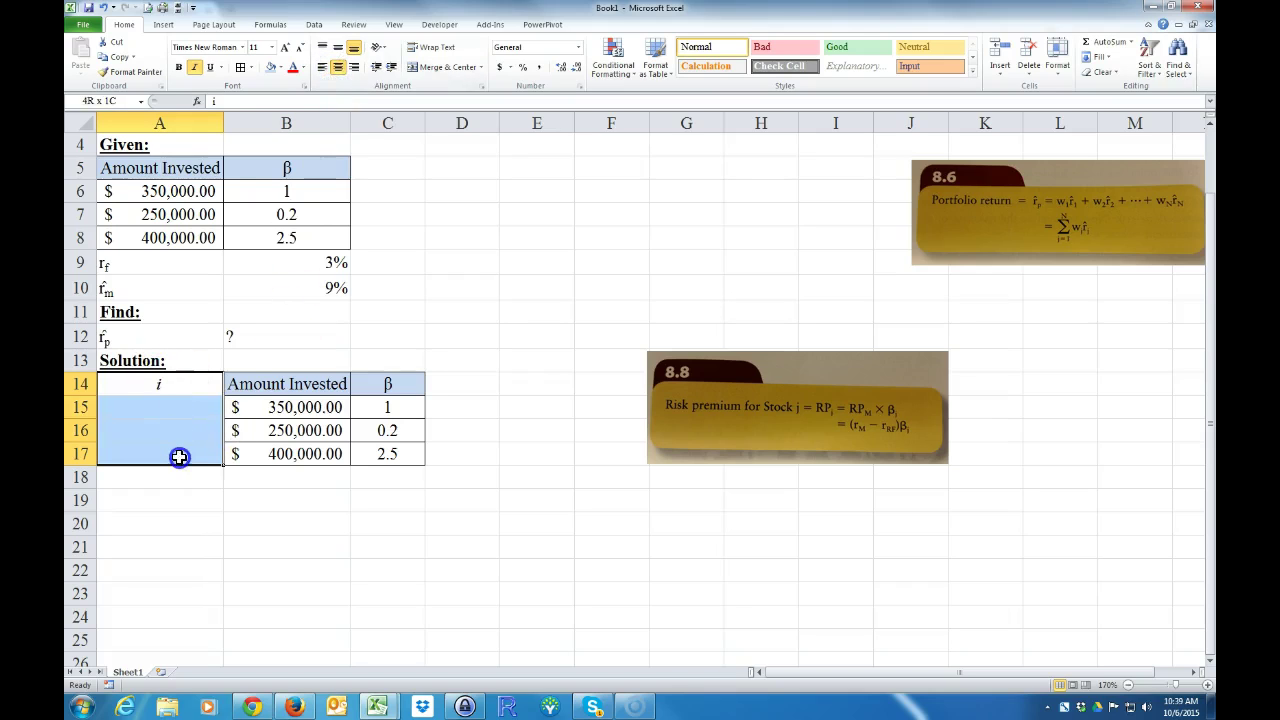
{"action": "left_click", "coordinate": [240, 67]}
{"action": "left_click", "coordinate": [229, 430]}
{"action": "left_click_drag", "start_coordinate": [229, 523], "coordinate": [234, 540]}
Copy the header formatting of B14 onto A14 and the cell formatting of B15 onto A15:A17.
{"action": "left_click", "coordinate": [294, 383]}
{"action": "left_click", "coordinate": [129, 72]}
{"action": "left_click", "coordinate": [155, 385]}
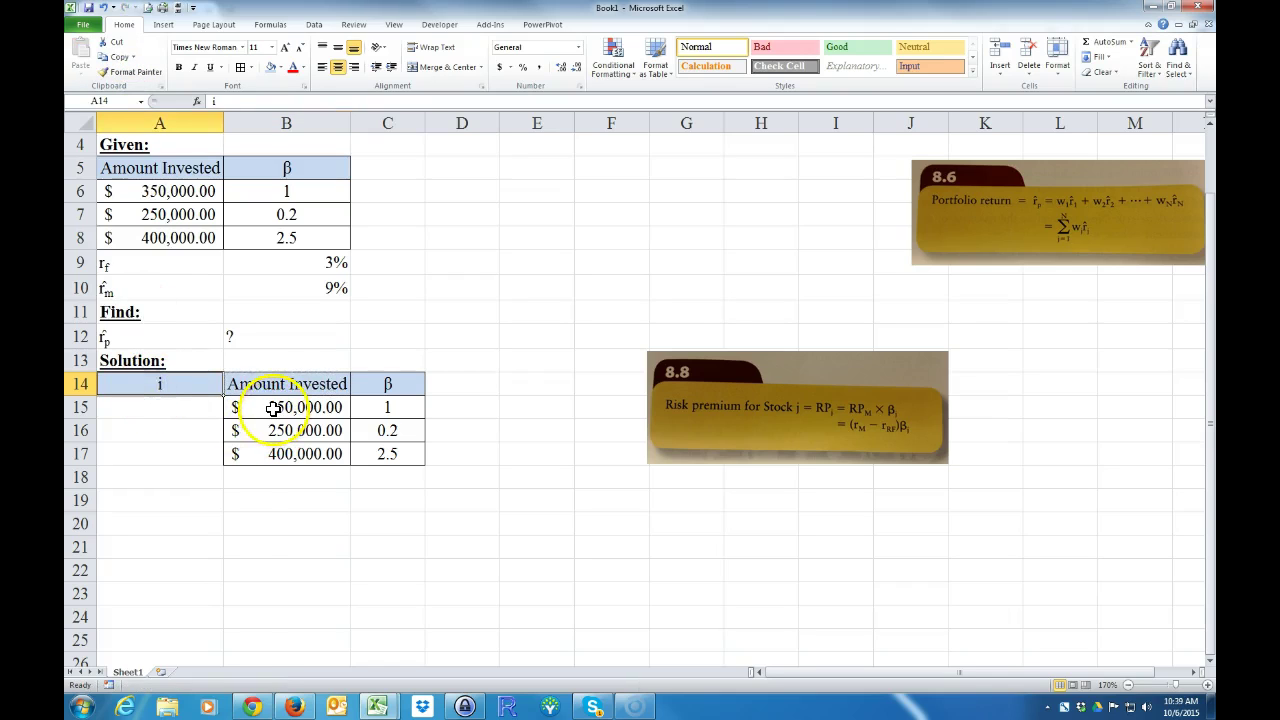
{"action": "left_click", "coordinate": [275, 407]}
{"action": "left_click", "coordinate": [129, 72]}
{"action": "left_click_drag", "start_coordinate": [180, 410], "coordinate": [171, 457]}
Number the stocks 1, 2 and 3 in cells A15:A17.
{"action": "left_click", "coordinate": [177, 408]}
{"action": "type", "text": "1"}
{"action": "key", "text": "Return"}
{"action": "type", "text": "2"}
{"action": "key", "text": "Return"}
{"action": "type", "text": "3"}
{"action": "key", "text": "Return"}
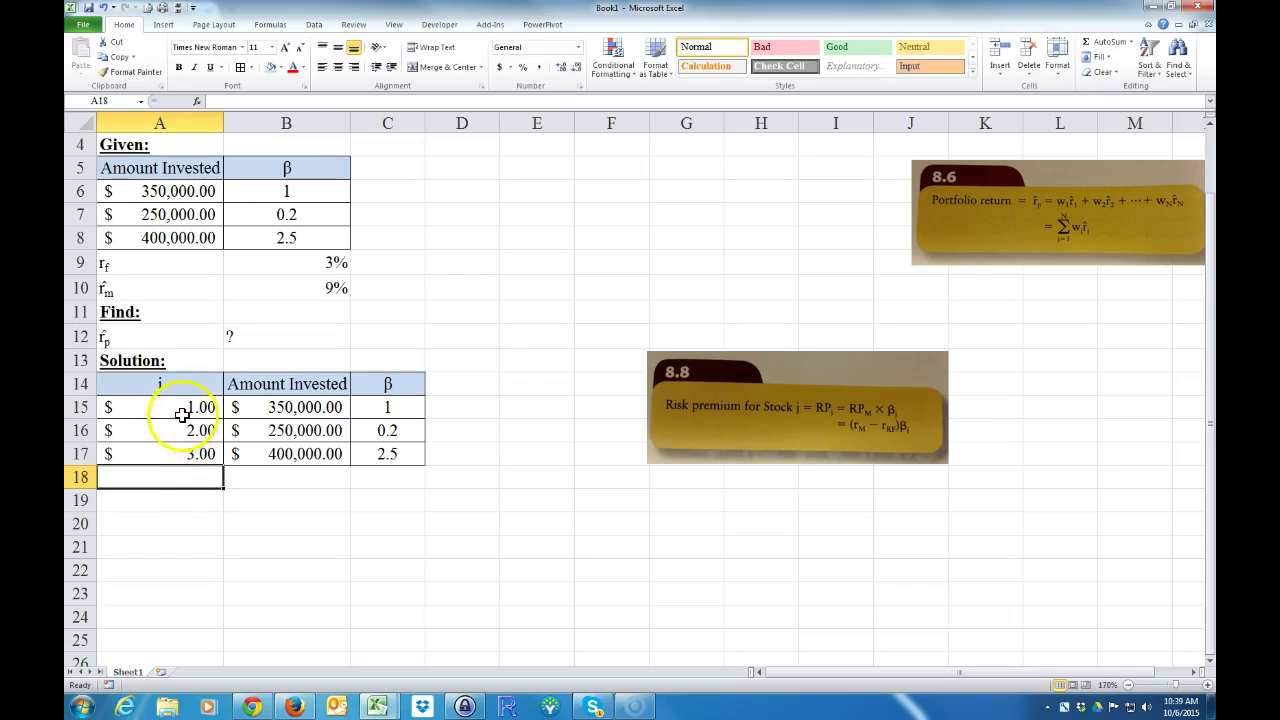
Format the stock numbers in A15:A17 as Number with no decimal places.
{"action": "left_click_drag", "start_coordinate": [200, 409], "coordinate": [175, 453]}
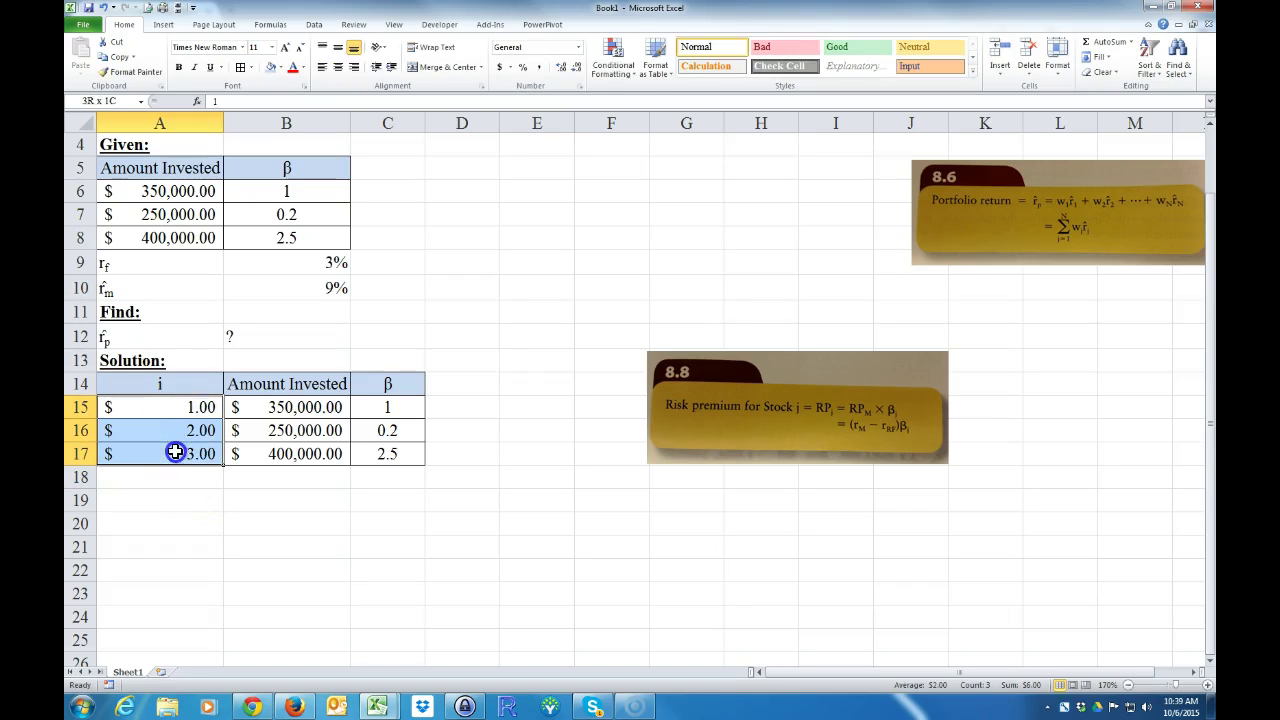
{"action": "left_click", "coordinate": [578, 47]}
{"action": "left_click", "coordinate": [543, 97]}
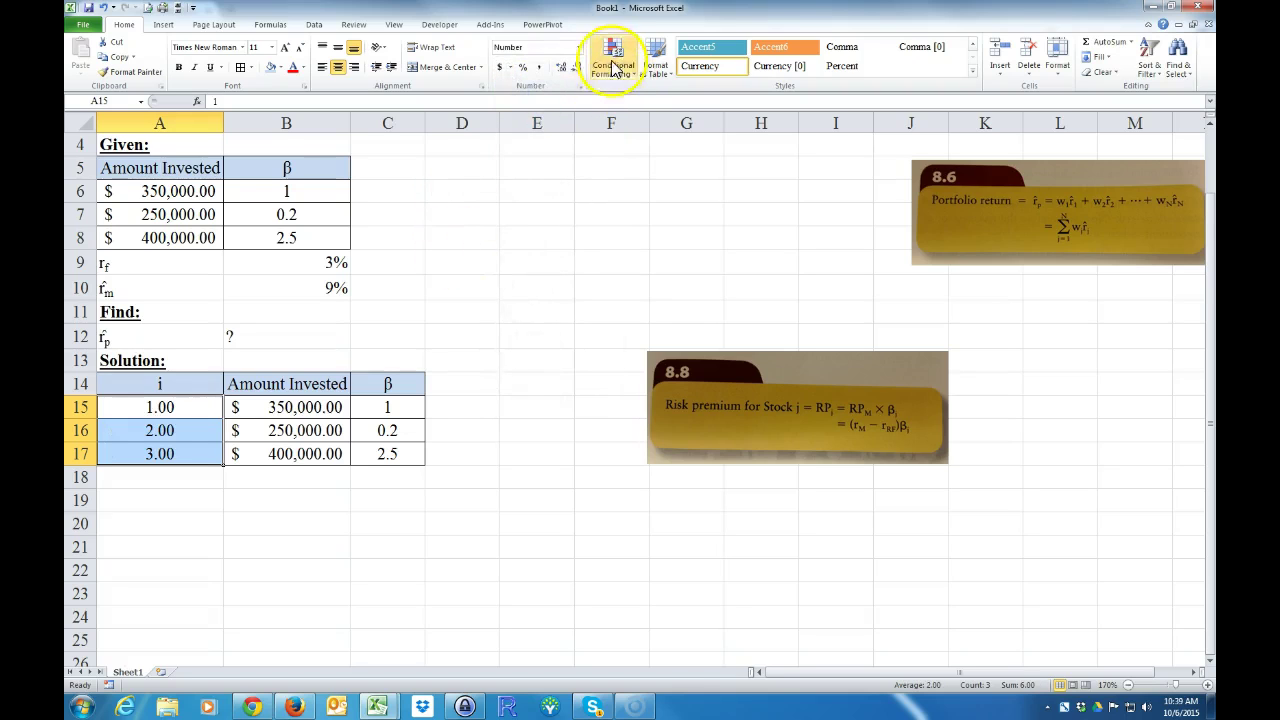
{"action": "left_click", "coordinate": [576, 66]}
{"action": "left_click", "coordinate": [576, 66]}
{"action": "left_click", "coordinate": [360, 521]}
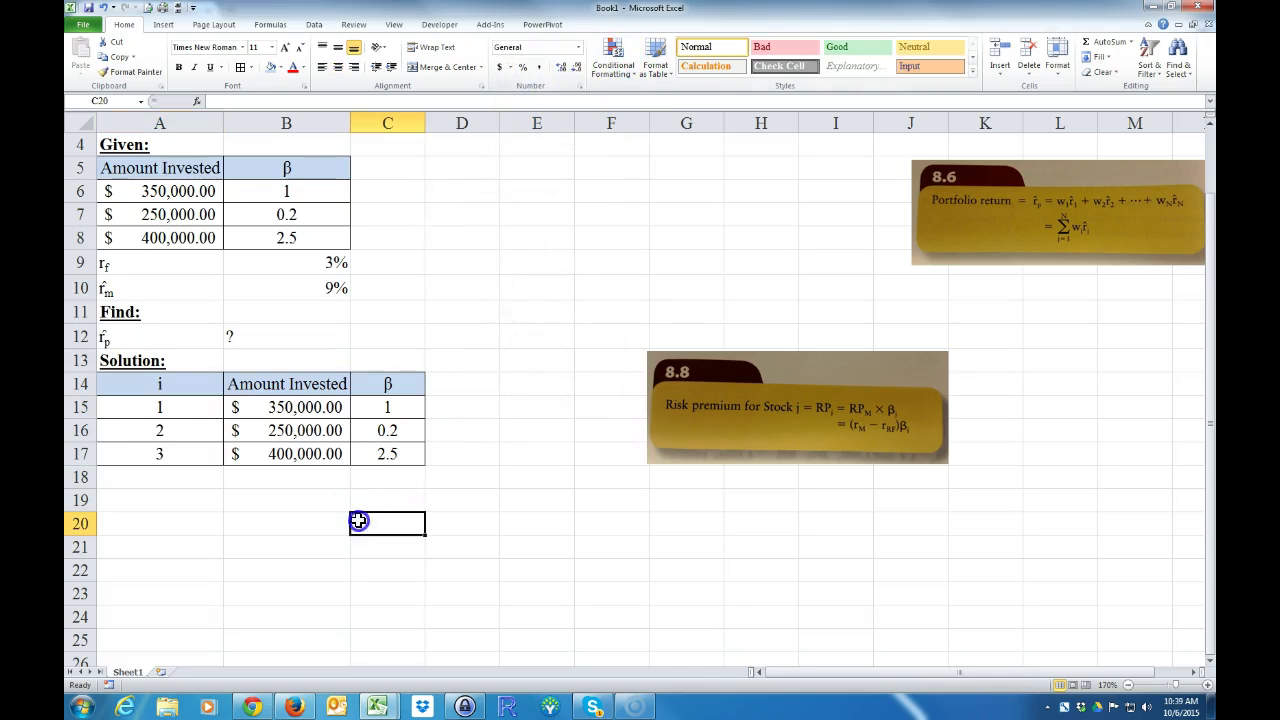
Change the beta header in C14 to βi with the i as a subscript.
{"action": "left_click", "coordinate": [457, 384]}
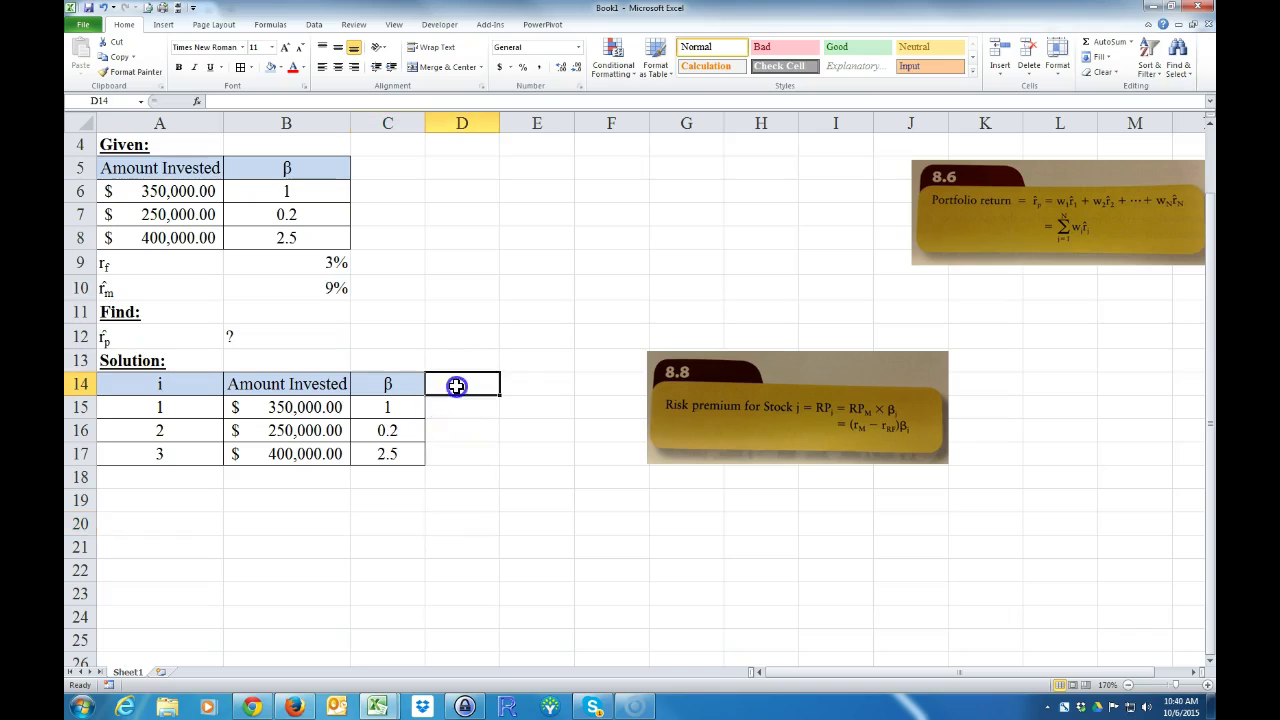
{"action": "double_click", "coordinate": [401, 386]}
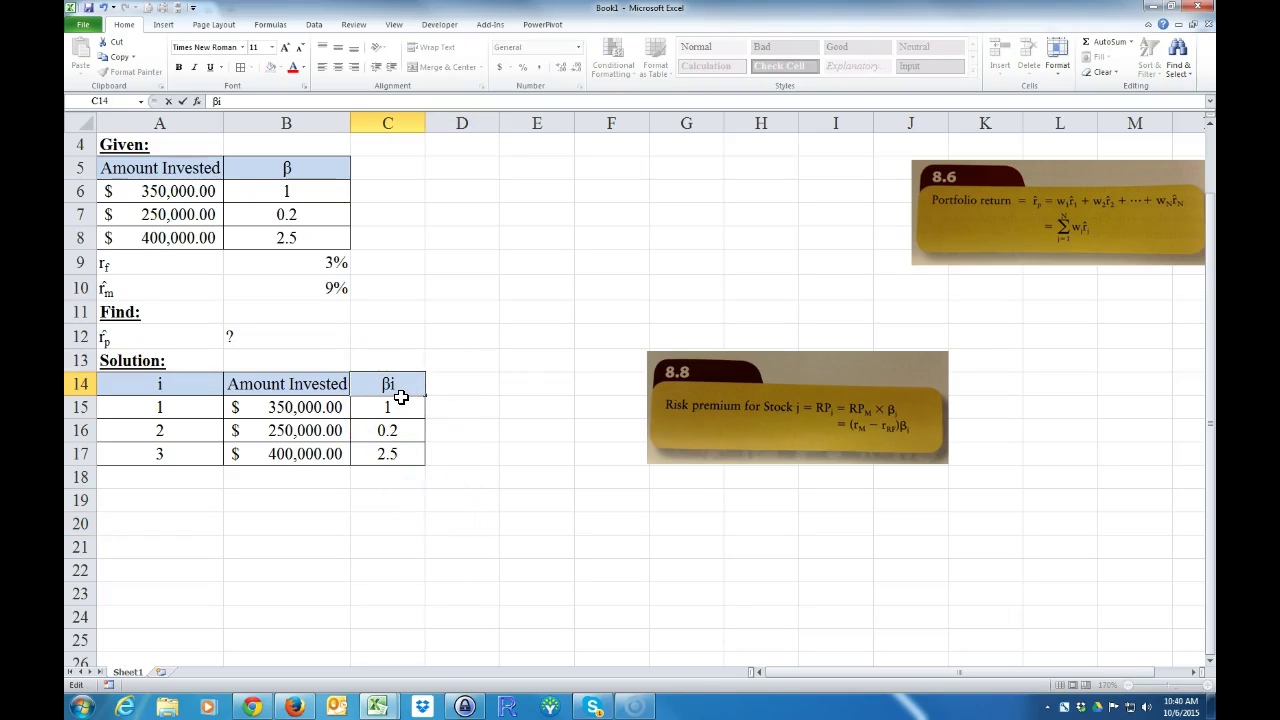
{"action": "key", "text": "ctrl+1"}
{"action": "key", "text": "alt+b"}
{"action": "key", "text": "Return"}
{"action": "left_click", "coordinate": [408, 576]}
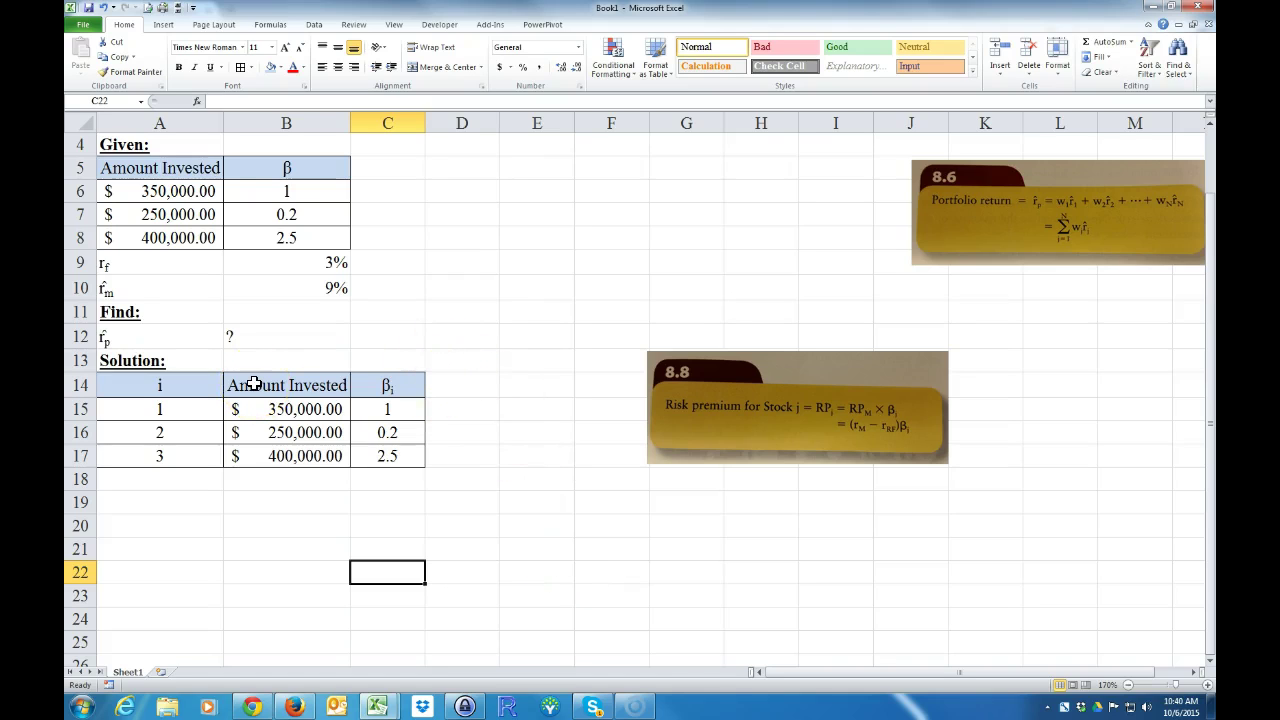
Copy the r̂p label from A12 into D14 and change its subscript from p to i.
{"action": "left_click", "coordinate": [136, 339]}
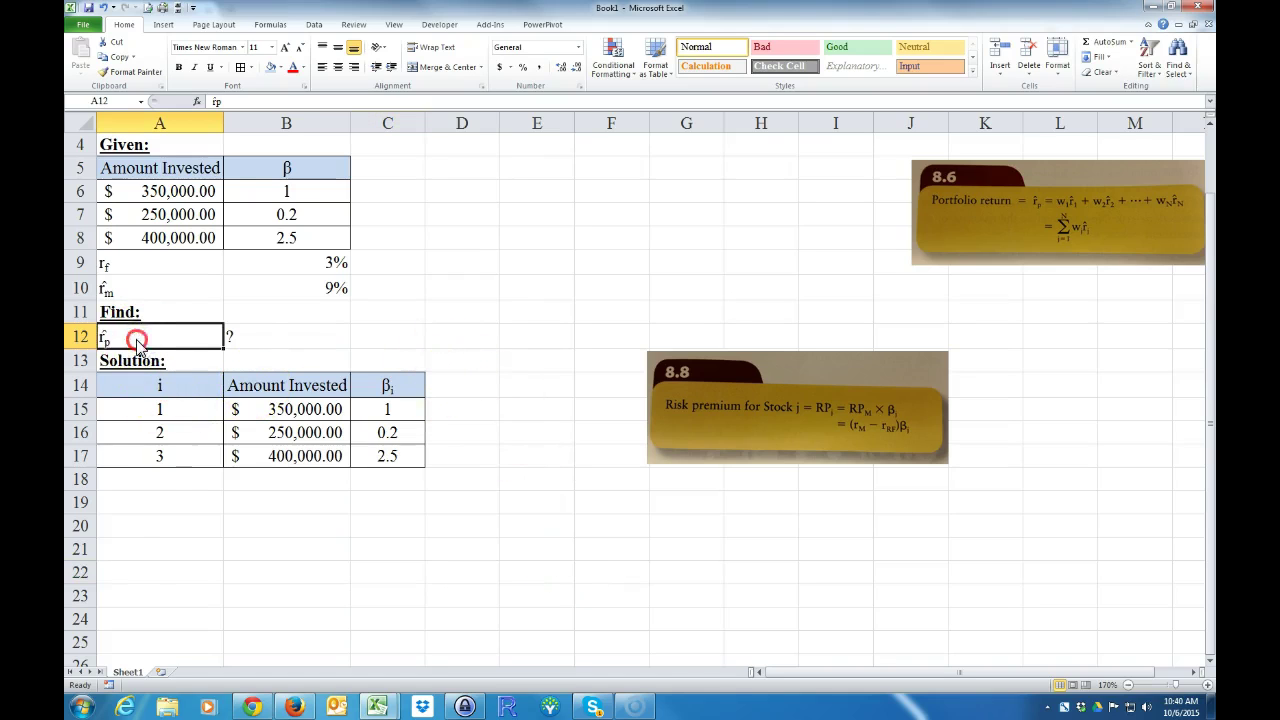
{"action": "right_click", "coordinate": [137, 340]}
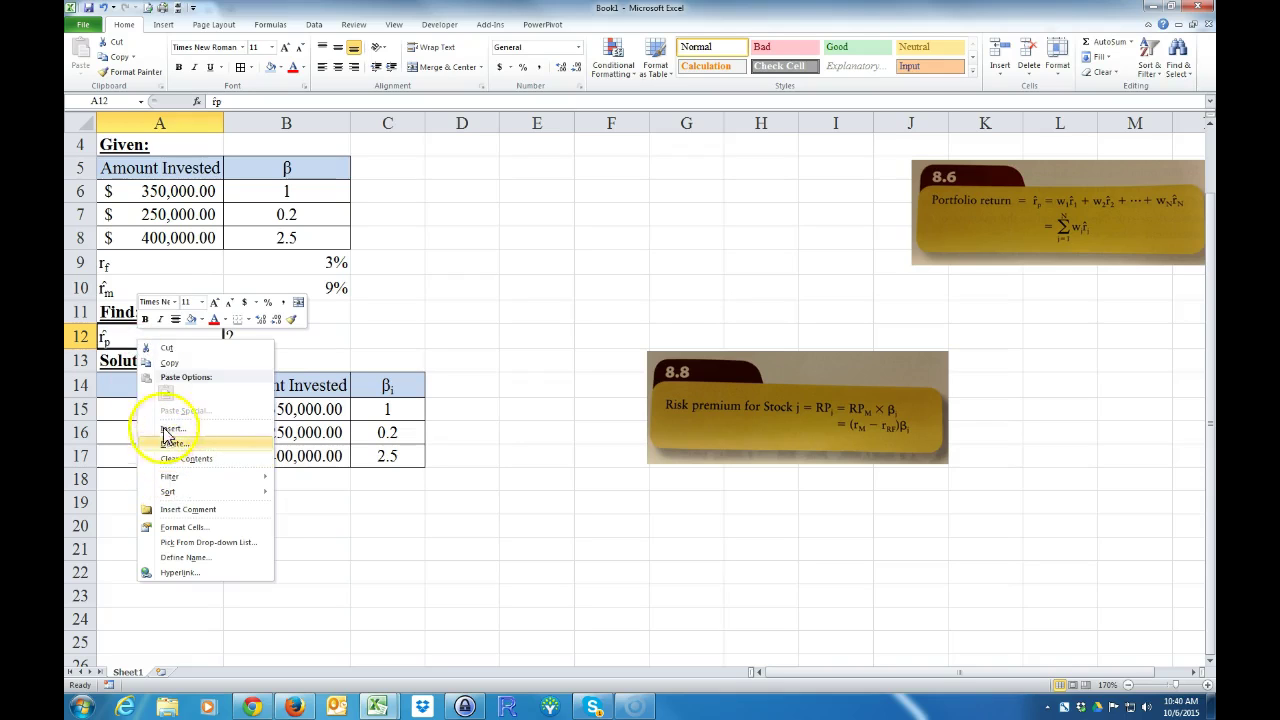
{"action": "left_click", "coordinate": [168, 362]}
{"action": "left_click", "coordinate": [457, 385]}
{"action": "right_click", "coordinate": [455, 386]}
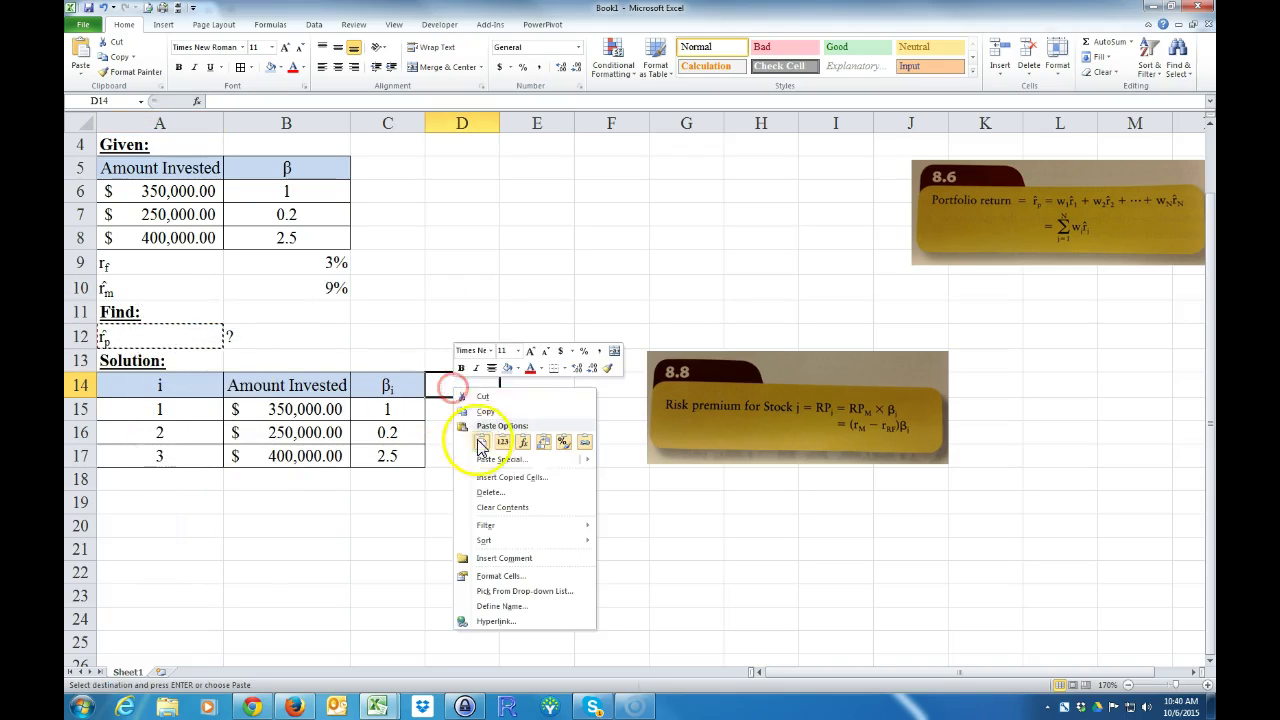
{"action": "left_click", "coordinate": [480, 446]}
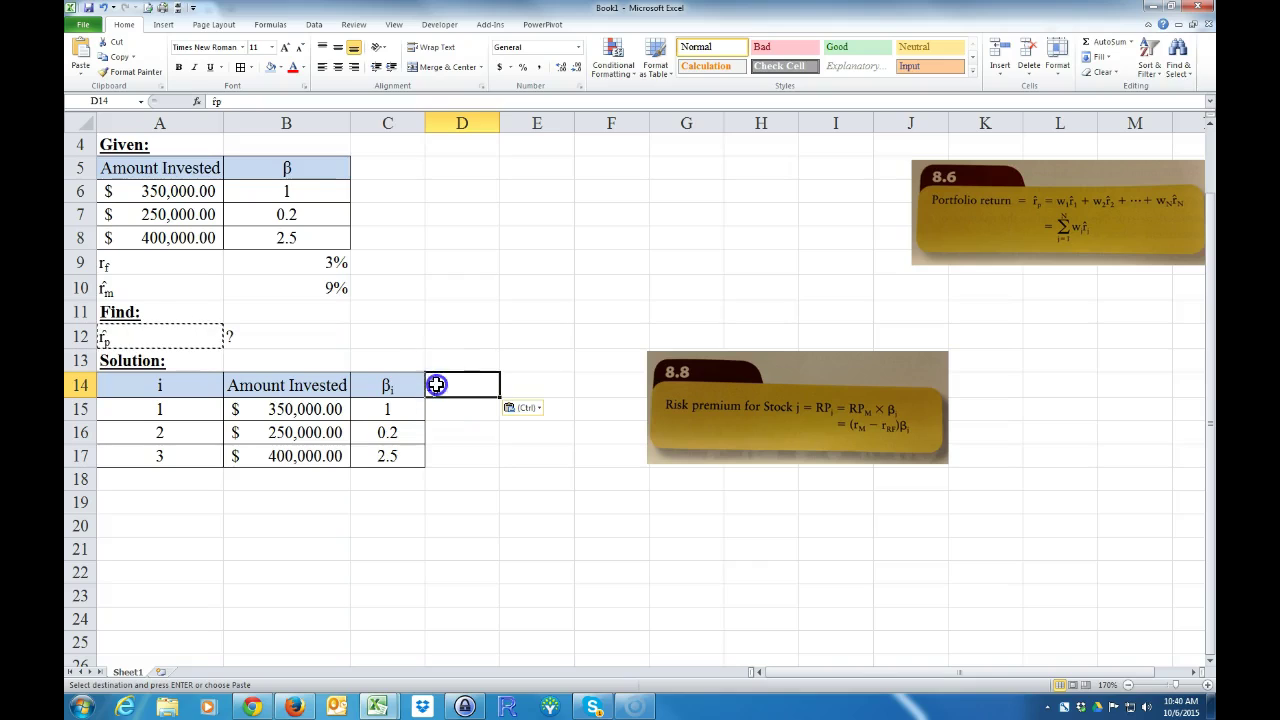
{"action": "double_click", "coordinate": [435, 390]}
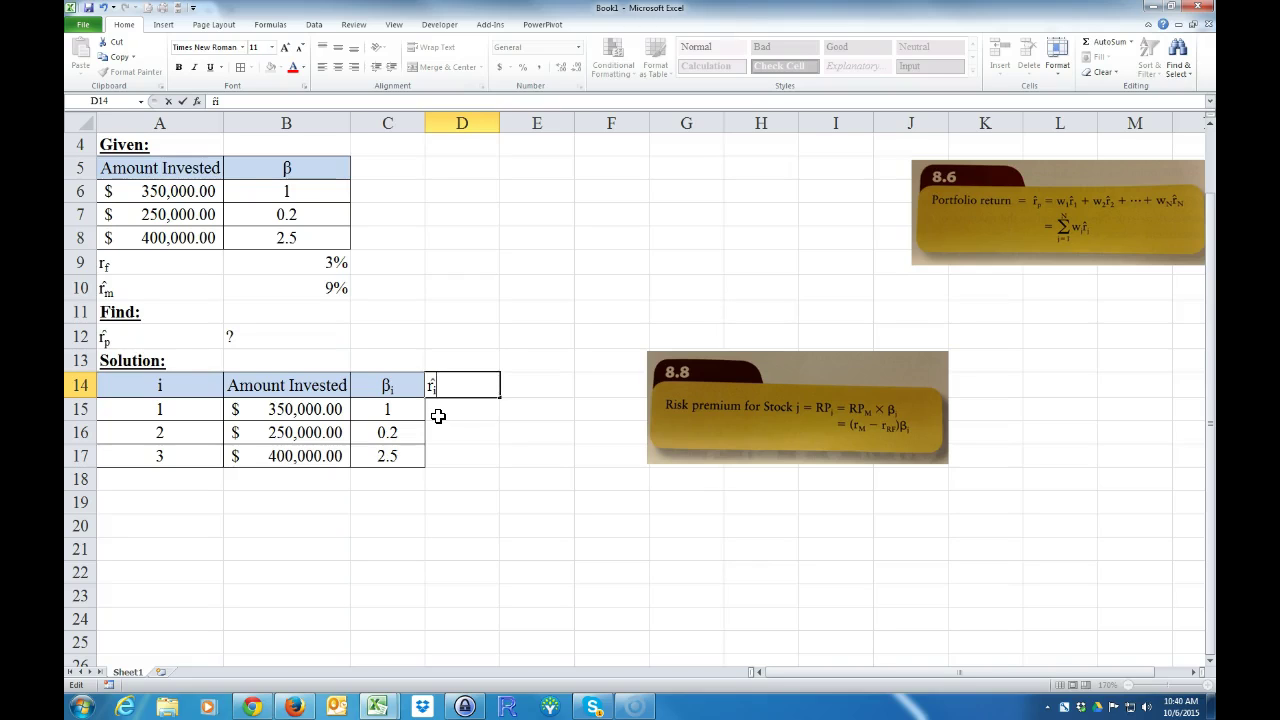
{"action": "left_click", "coordinate": [460, 452]}
Center the r̂i header in D14, give it the blue header fill, and add borders to D14:D17.
{"action": "left_click", "coordinate": [449, 384]}
{"action": "left_click", "coordinate": [338, 67]}
{"action": "left_click", "coordinate": [447, 528]}
{"action": "left_click", "coordinate": [451, 384]}
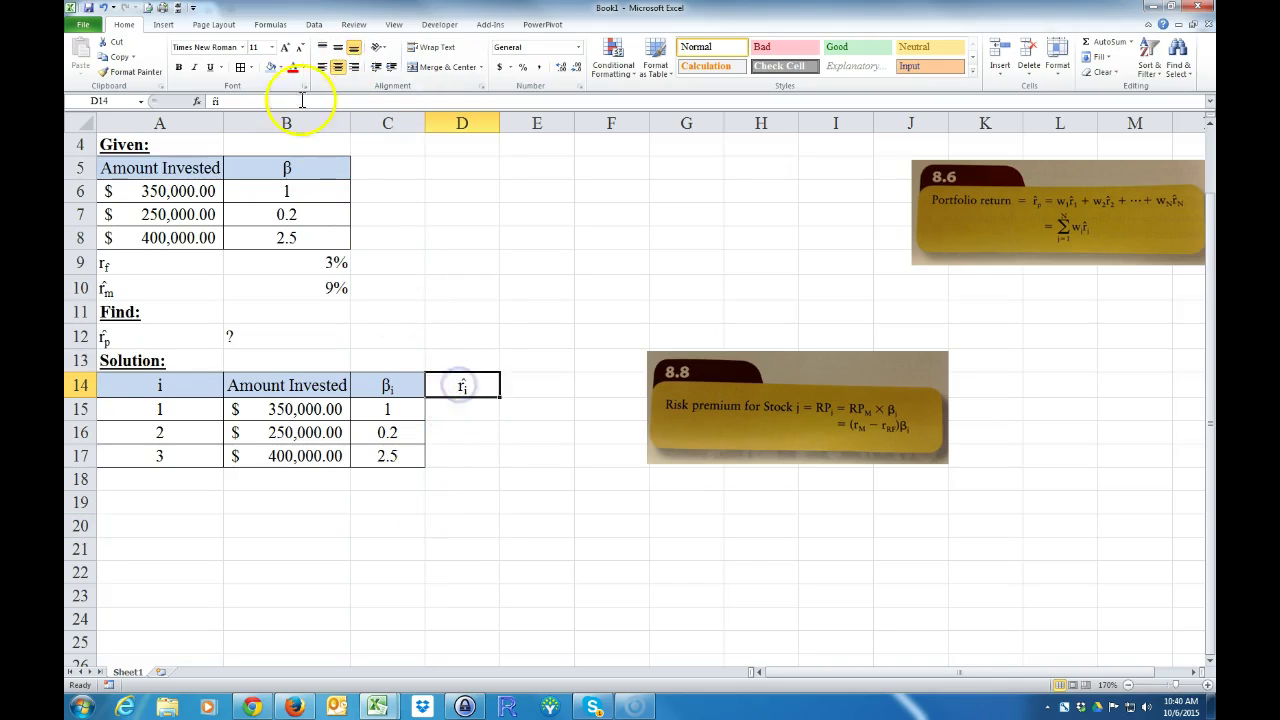
{"action": "left_click", "coordinate": [270, 67]}
{"action": "left_click_drag", "start_coordinate": [449, 388], "coordinate": [445, 460]}
{"action": "left_click", "coordinate": [240, 67]}
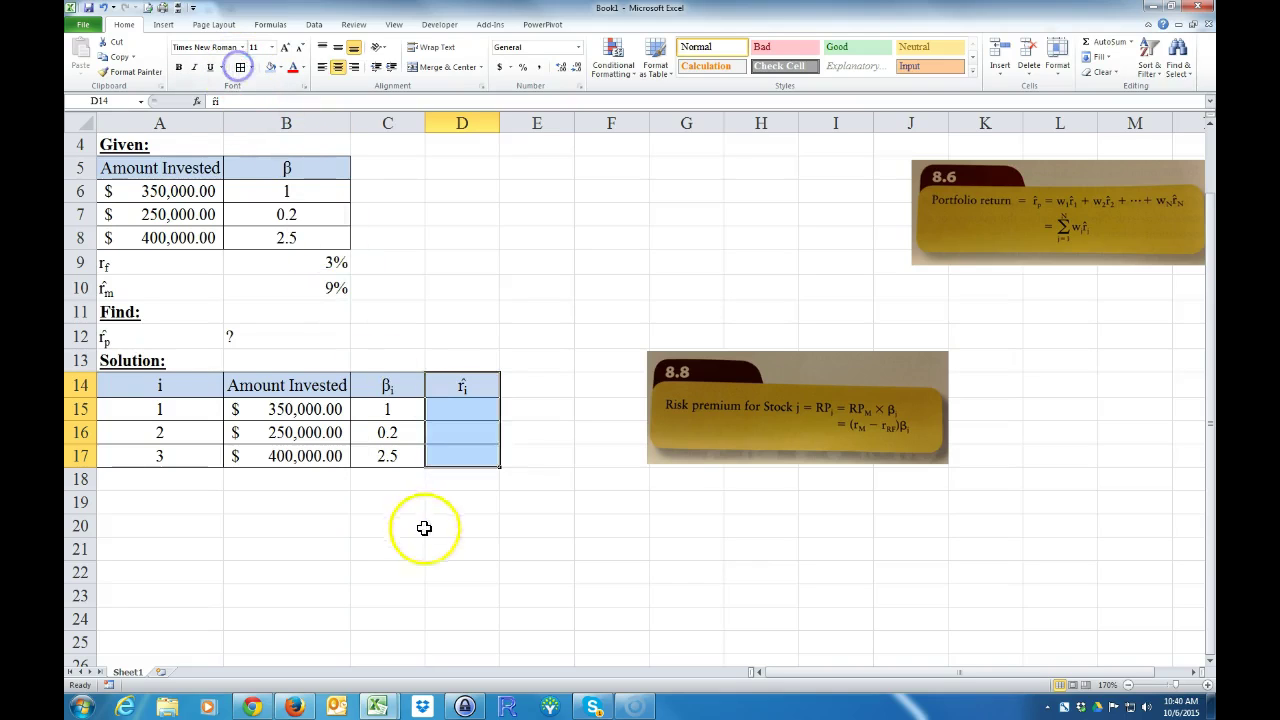
{"action": "left_click", "coordinate": [421, 526]}
{"action": "left_click", "coordinate": [458, 412]}
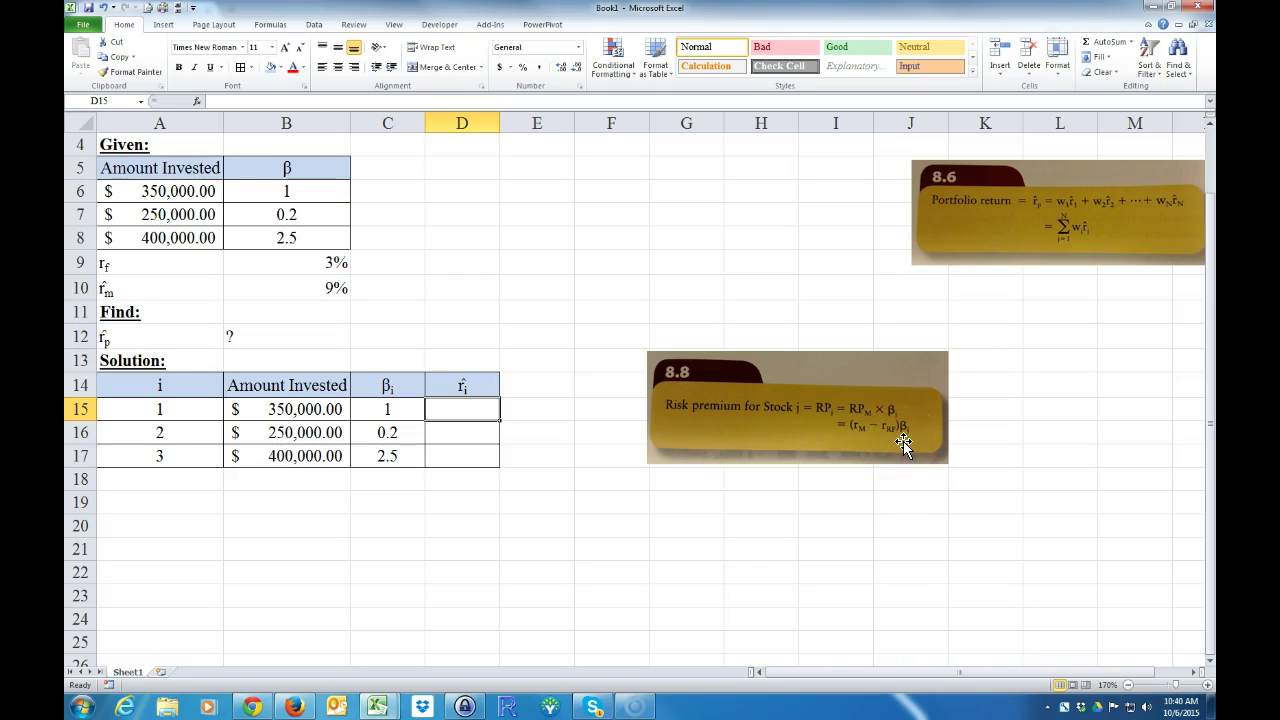
{"action": "left_click", "coordinate": [851, 434]}
{"action": "left_click", "coordinate": [810, 435]}
{"action": "left_click", "coordinate": [641, 525]}
Append " =" to the r̂i header in D14 and remove the subscript formatting from the added text.
{"action": "double_click", "coordinate": [470, 388]}
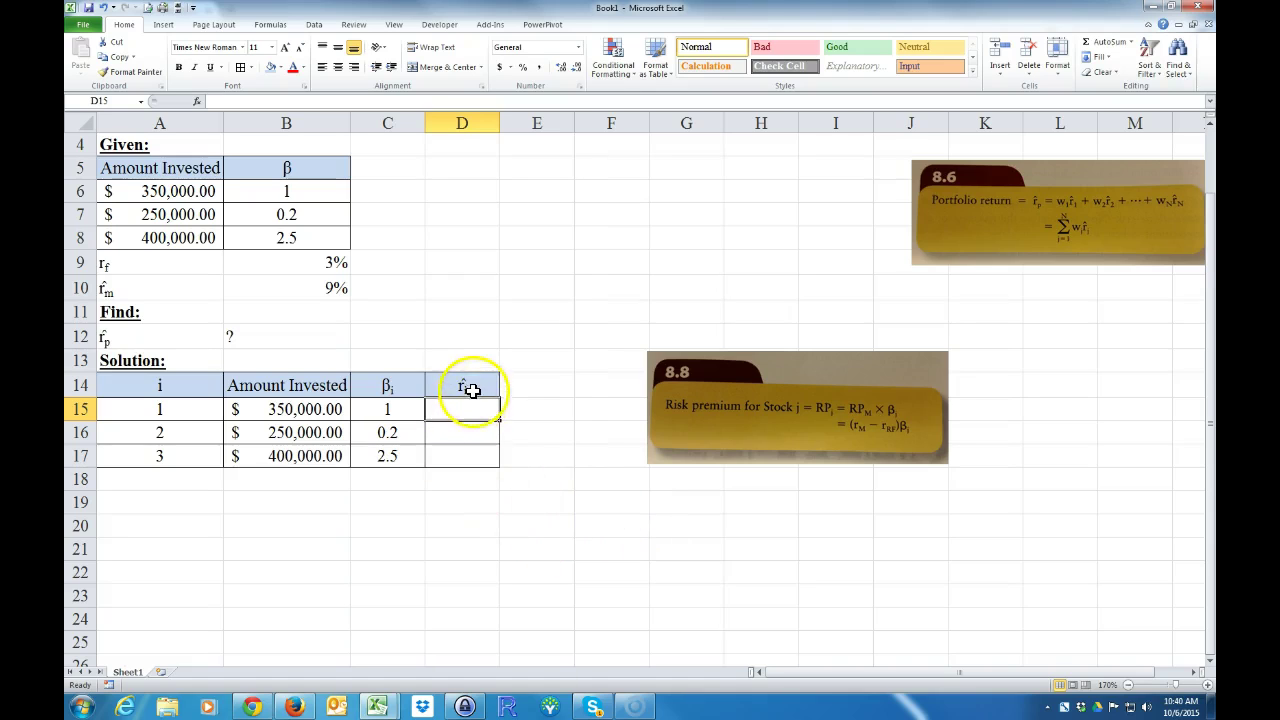
{"action": "left_click", "coordinate": [487, 490]}
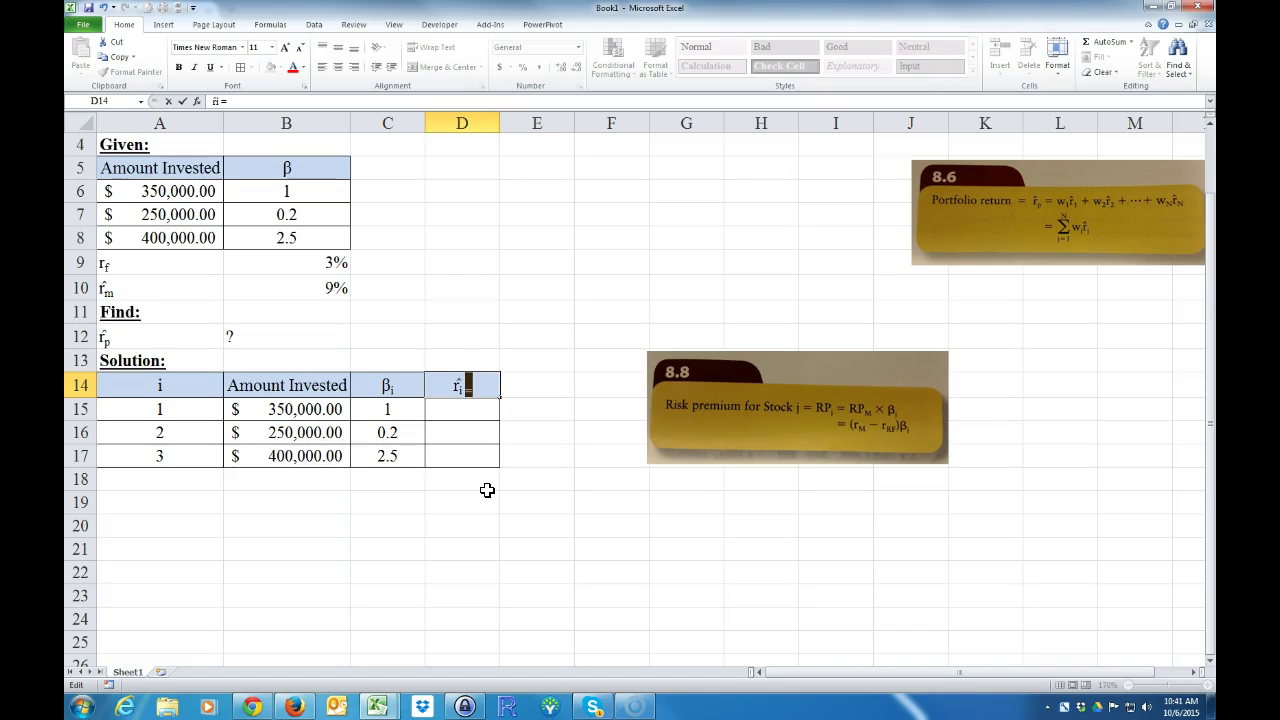
{"action": "key", "text": "ctrl+1"}
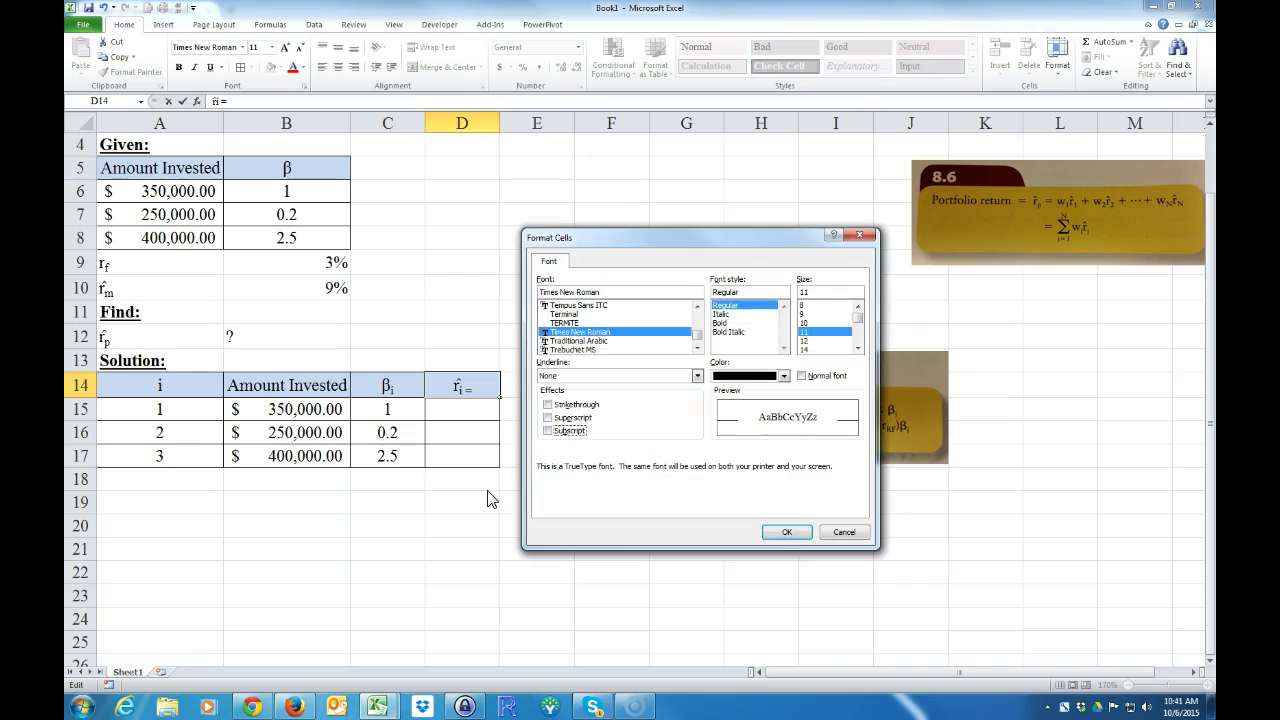
{"action": "left_click", "coordinate": [790, 532]}
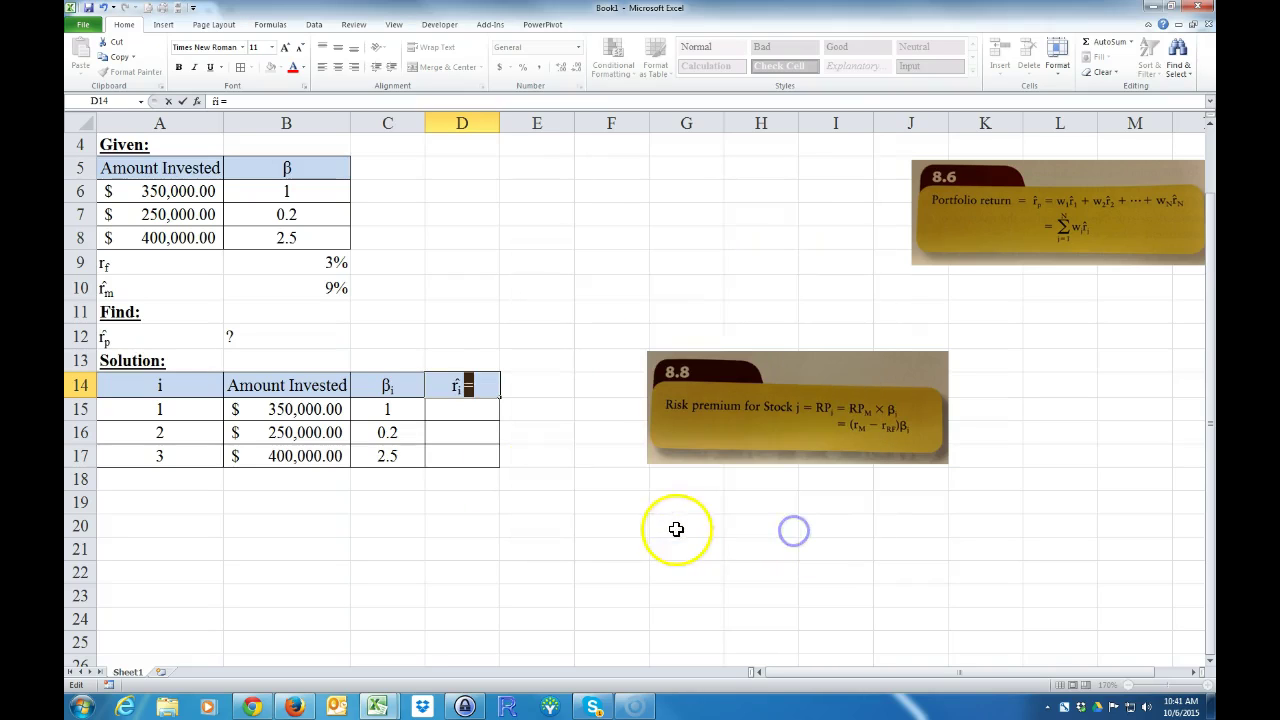
Extend the D14 header after the equals sign with "rf + (rm - rf)*".
{"action": "left_click", "coordinate": [489, 388]}
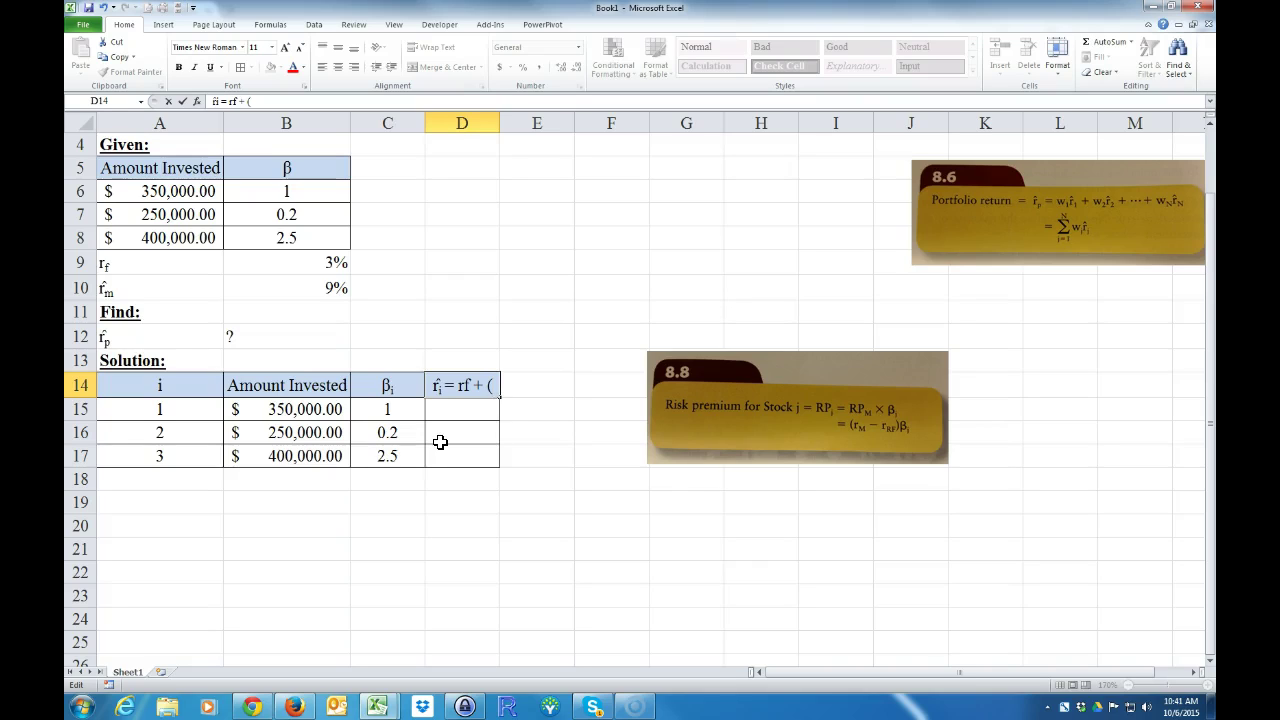
{"action": "type", "text": "m"}
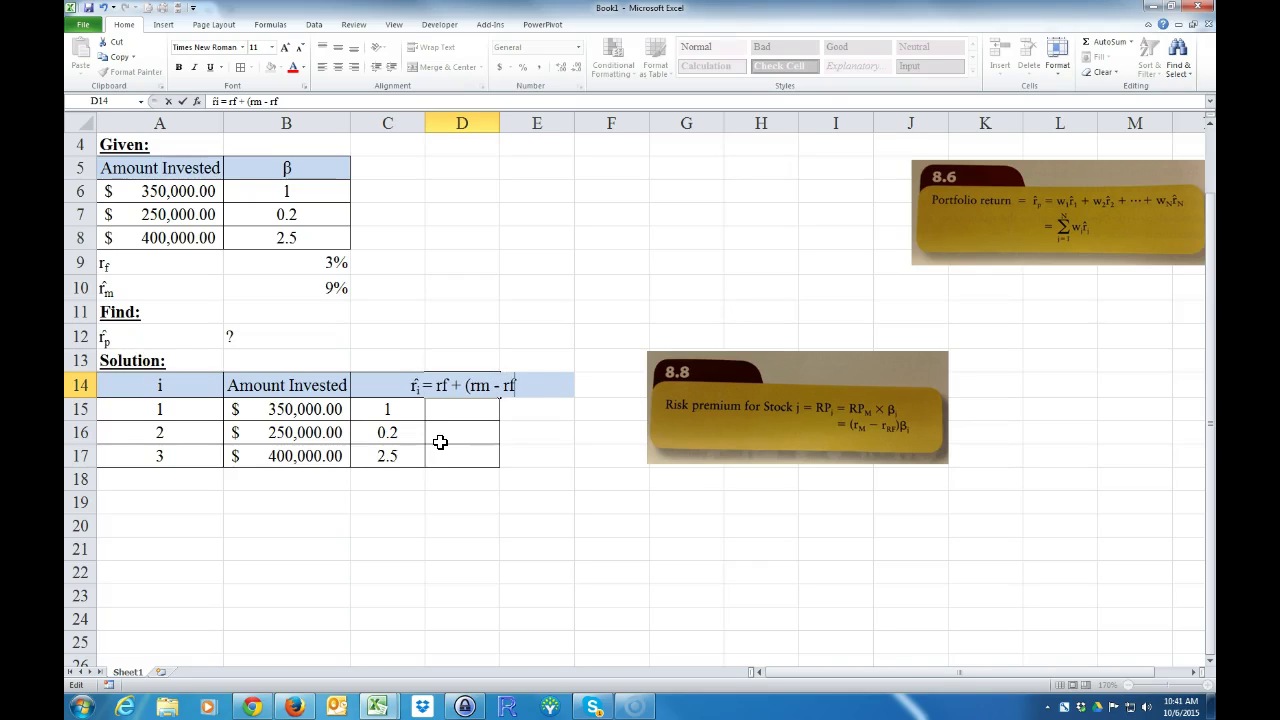
{"action": "type", "text": "- rf*"}
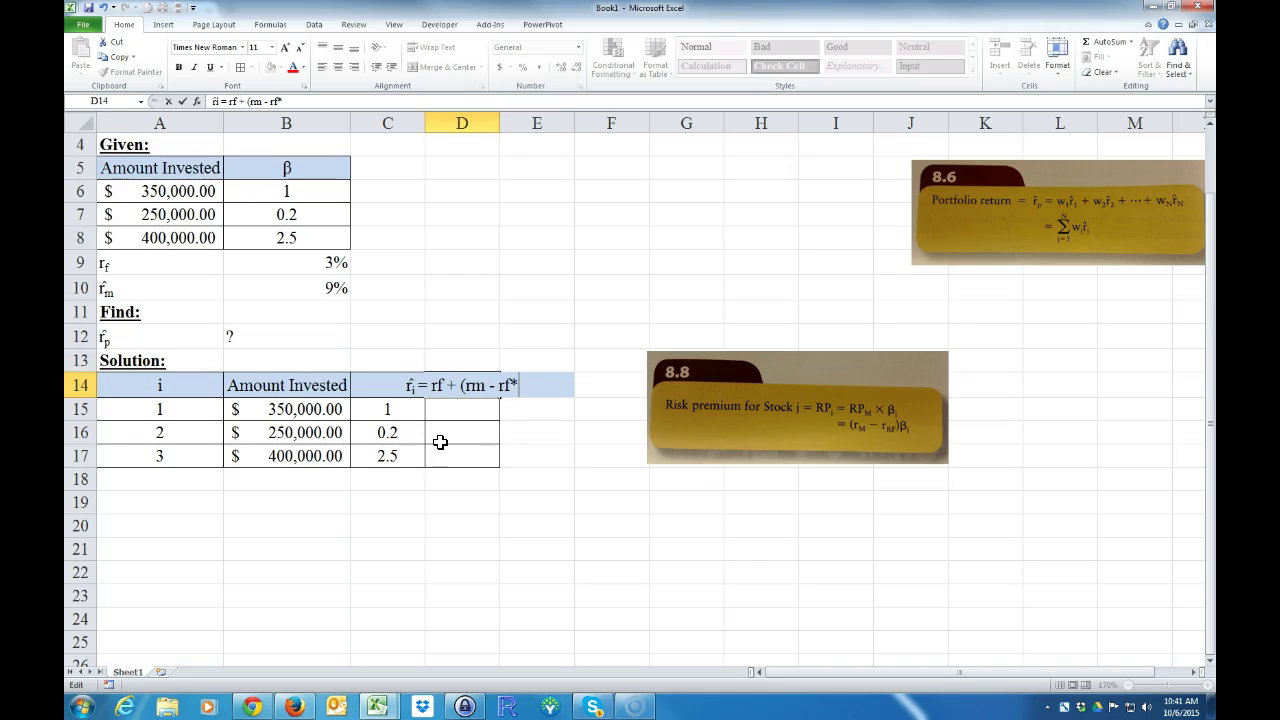
{"action": "key", "text": "BackSpace"}
{"action": "type", "text": ")"}
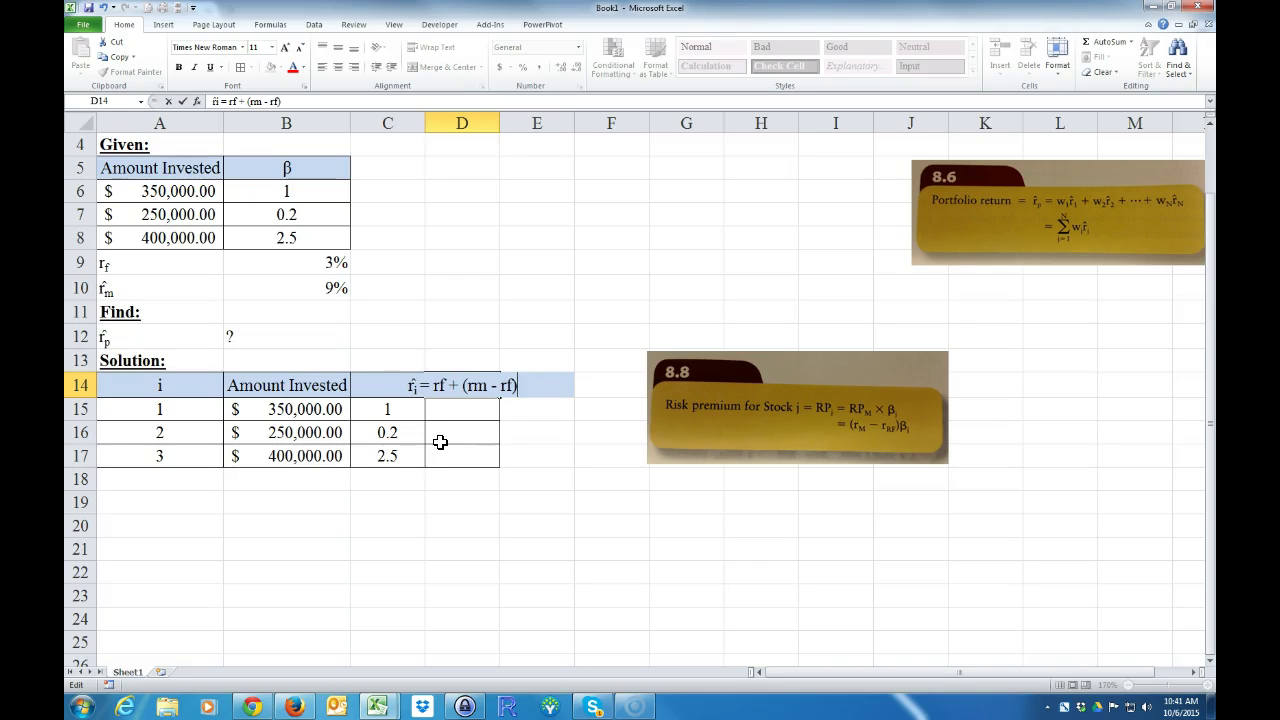
{"action": "type", "text": "*"}
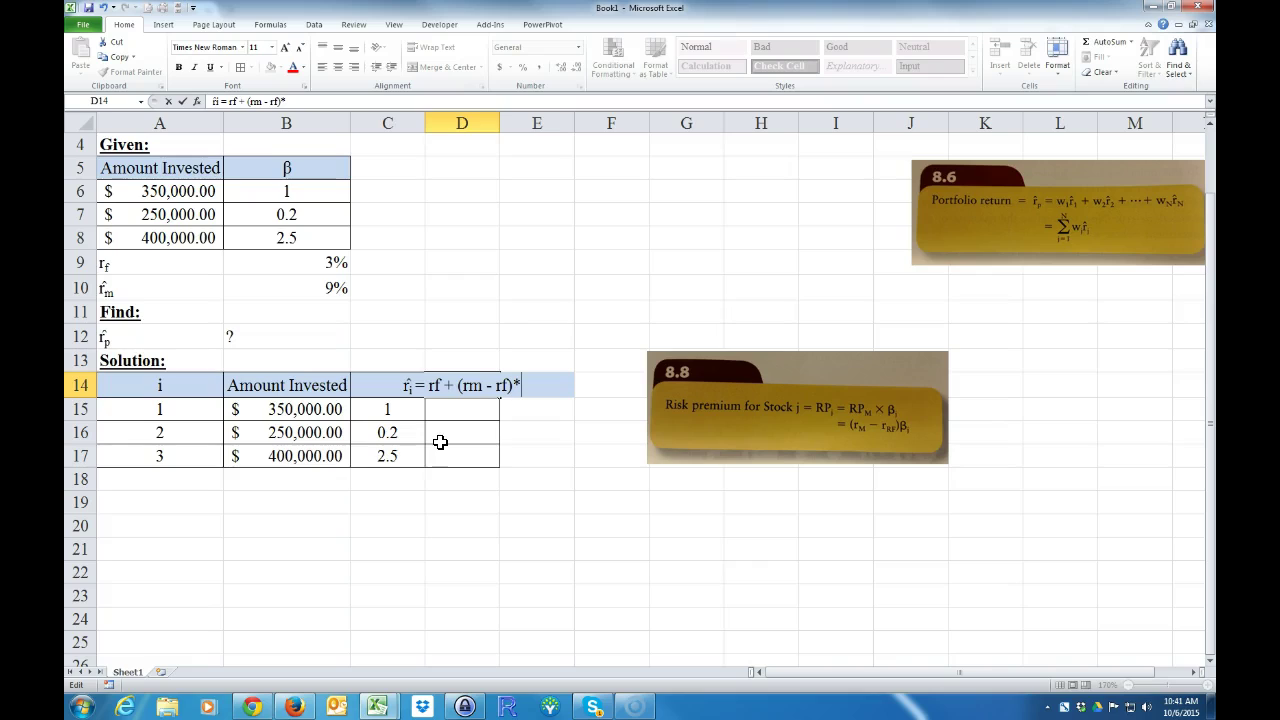
Insert the β symbol at the end of the D14 header formula and add an i after it.
{"action": "left_click", "coordinate": [434, 490]}
{"action": "left_click", "coordinate": [162, 25]}
{"action": "left_click", "coordinate": [921, 55]}
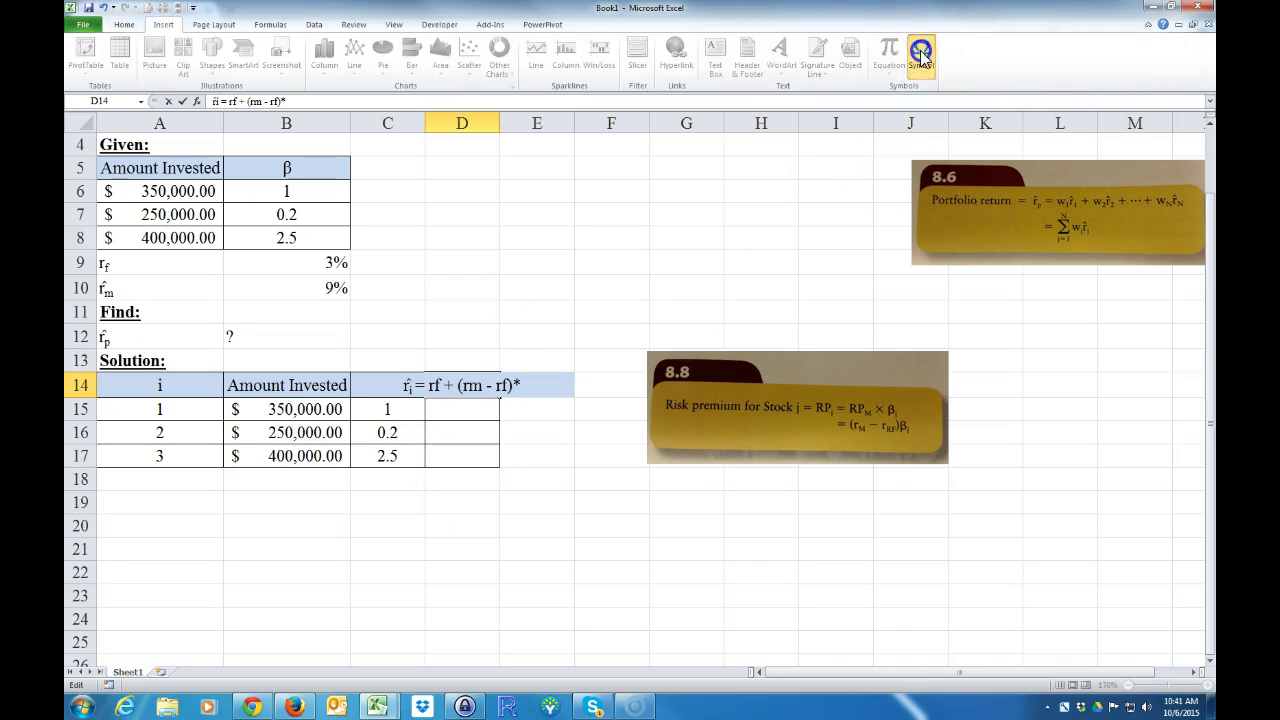
{"action": "left_click", "coordinate": [562, 622]}
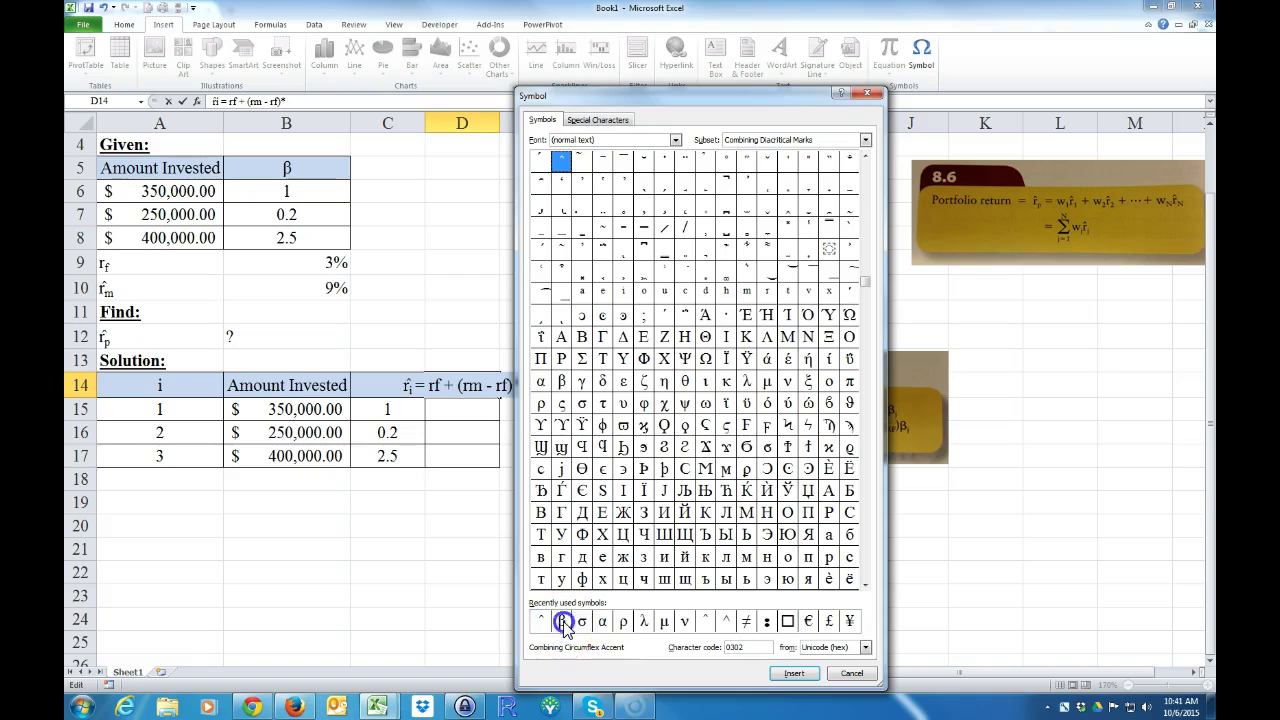
{"action": "left_click", "coordinate": [793, 673]}
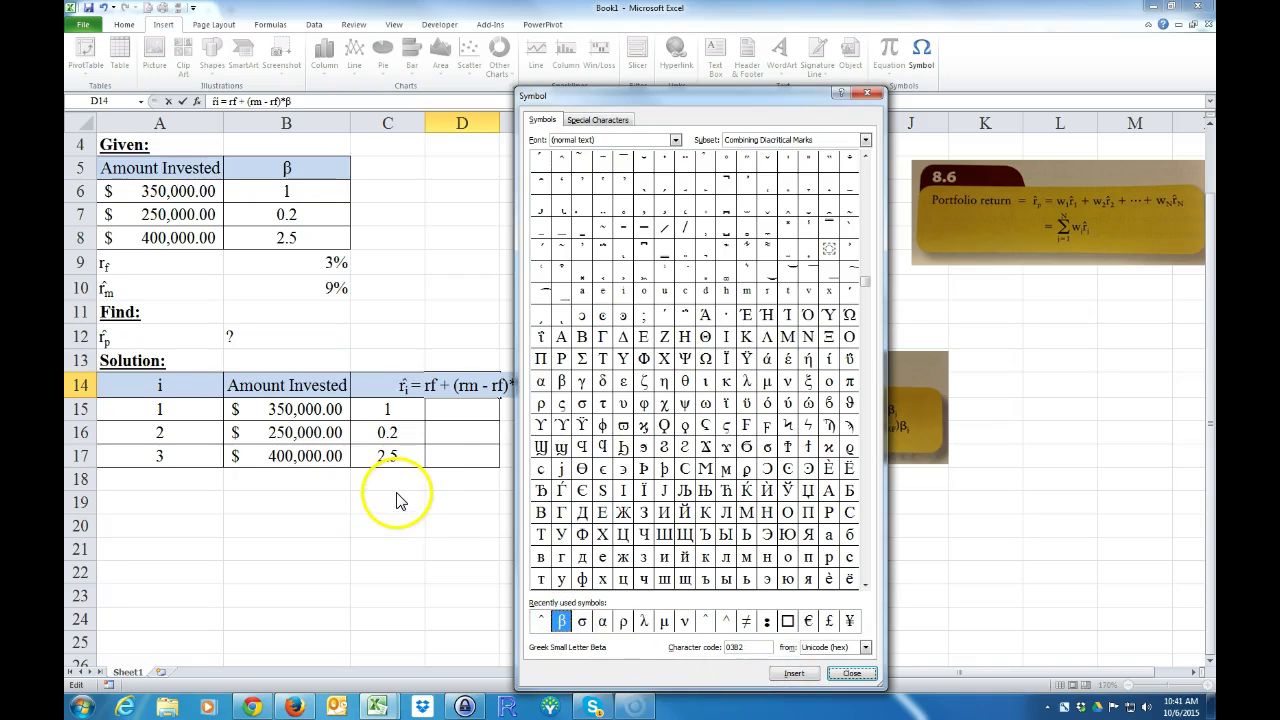
{"action": "left_click", "coordinate": [852, 673]}
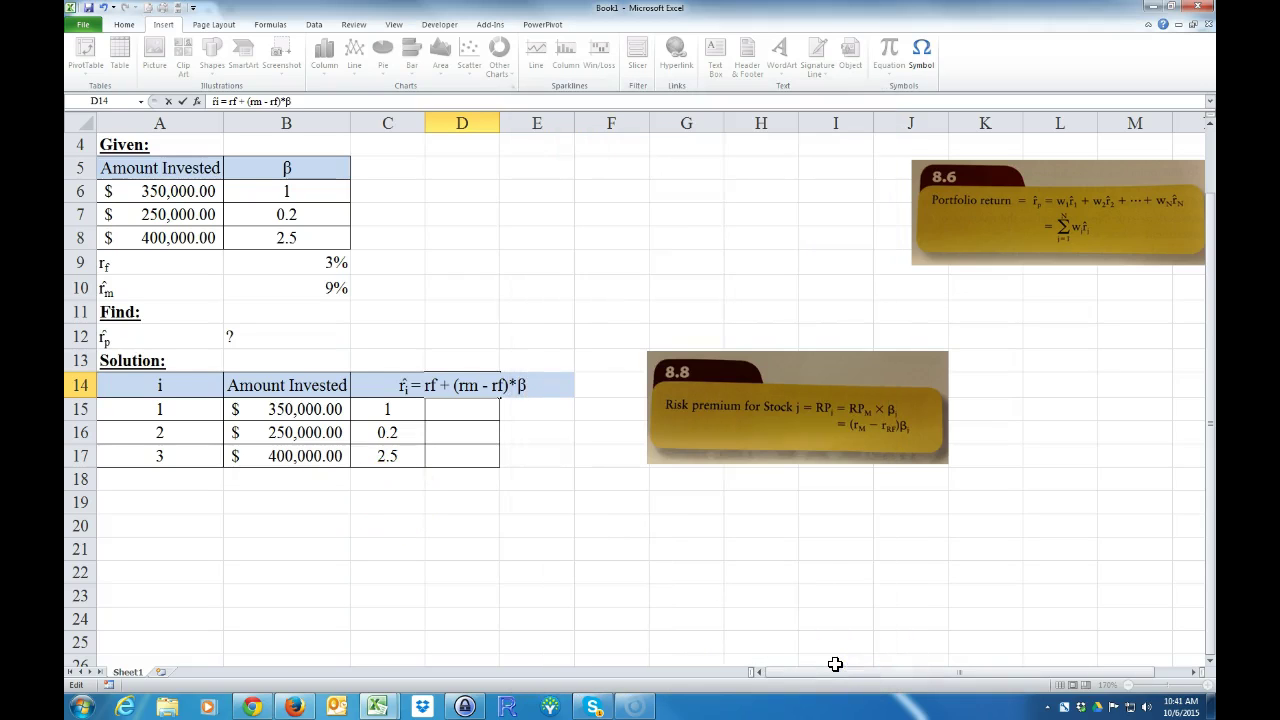
{"action": "left_click", "coordinate": [482, 568]}
AutoFit column D to the width of the r̂i header formula in D14.
{"action": "left_click", "coordinate": [431, 385]}
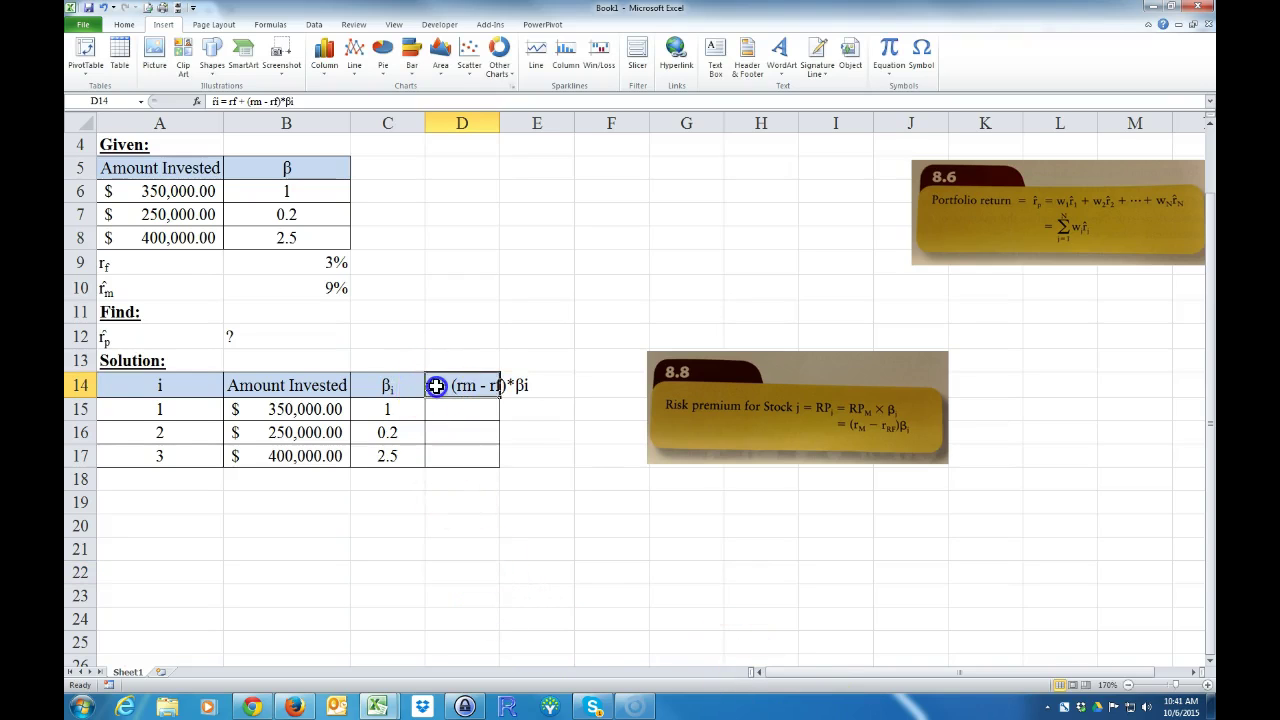
{"action": "left_click", "coordinate": [502, 120]}
{"action": "double_click", "coordinate": [502, 120]}
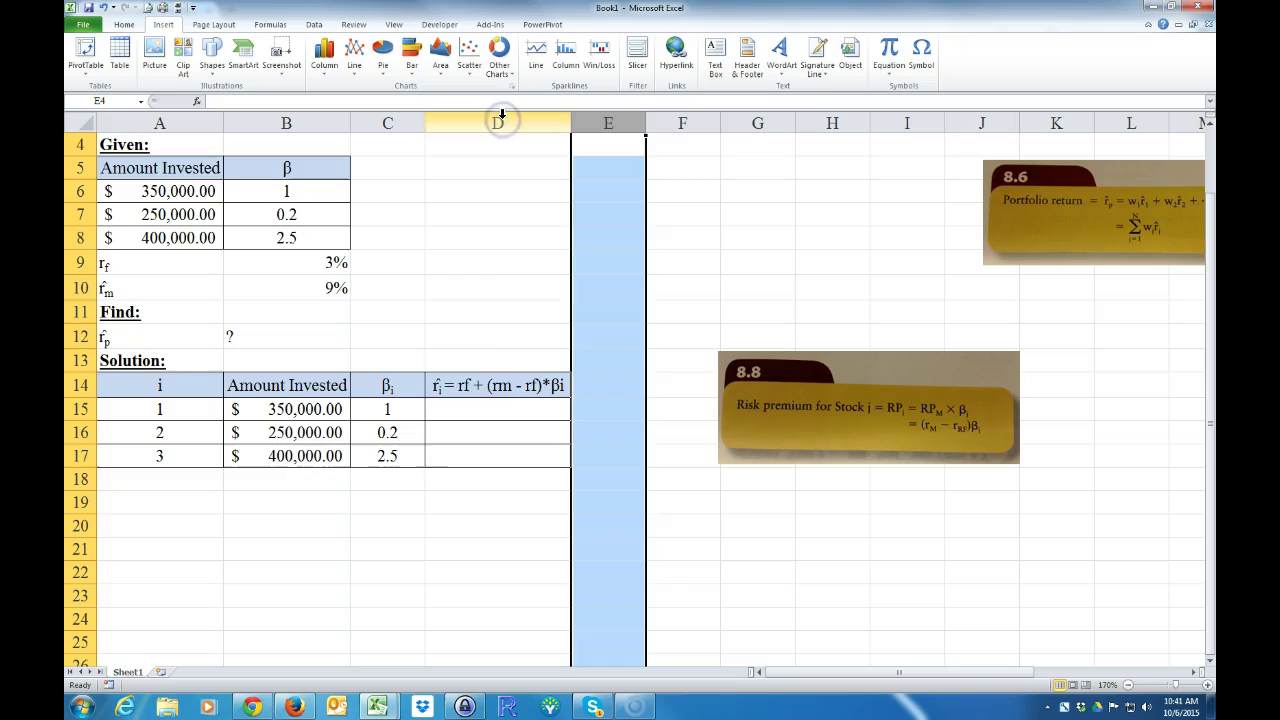
Format the f in the first rf and the m in rm as subscripts in the D14 header.
{"action": "double_click", "coordinate": [467, 385]}
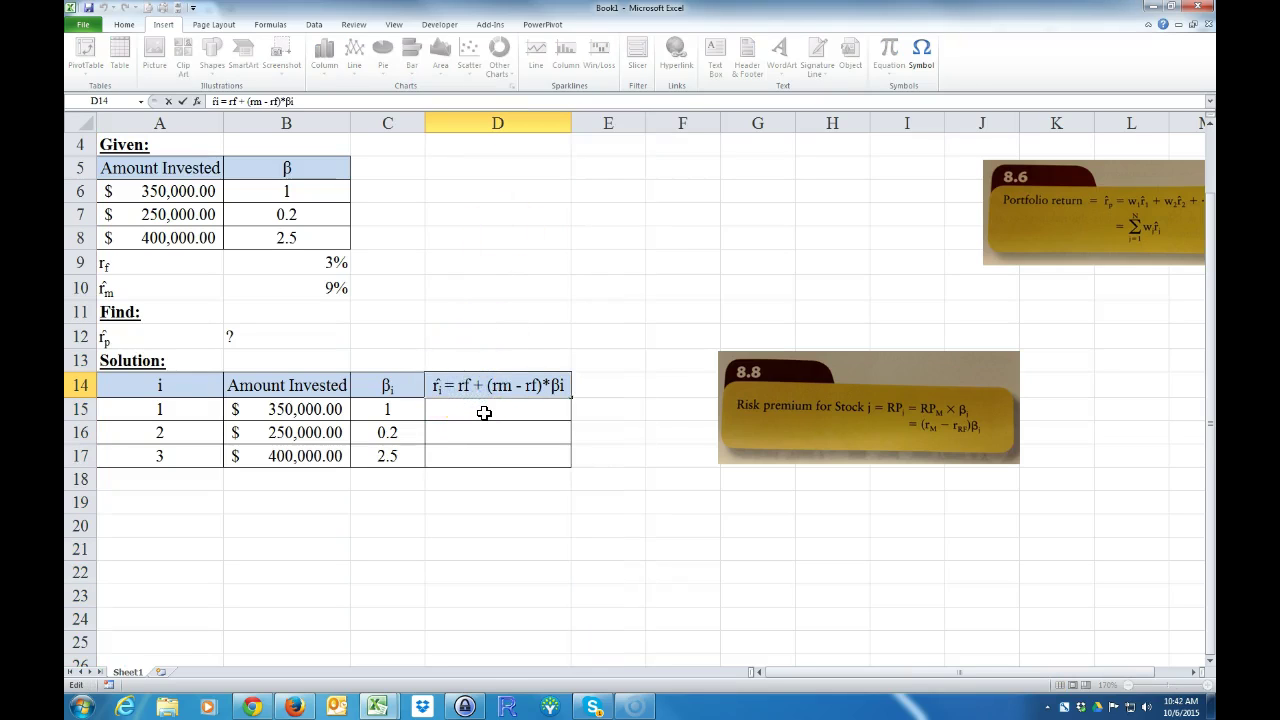
{"action": "key", "text": "ctrl+1"}
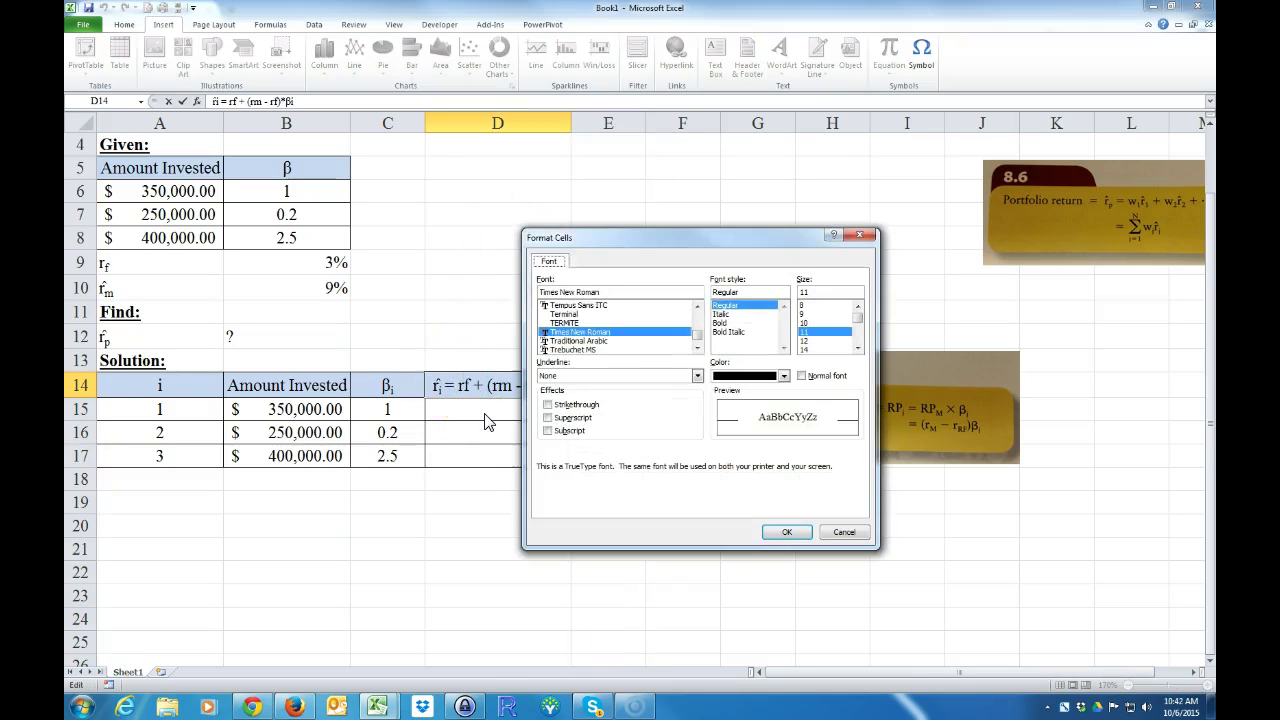
{"action": "key", "text": "Return"}
{"action": "left_click", "coordinate": [500, 383]}
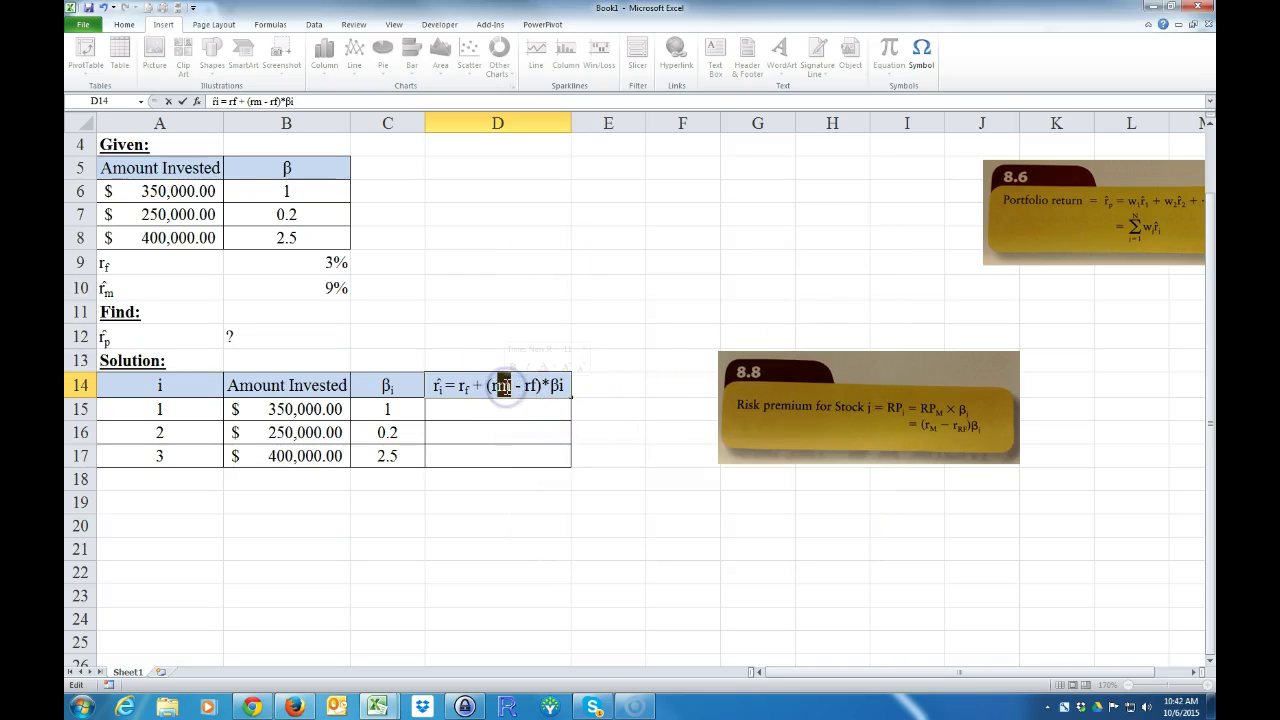
{"action": "key", "text": "ctrl+1"}
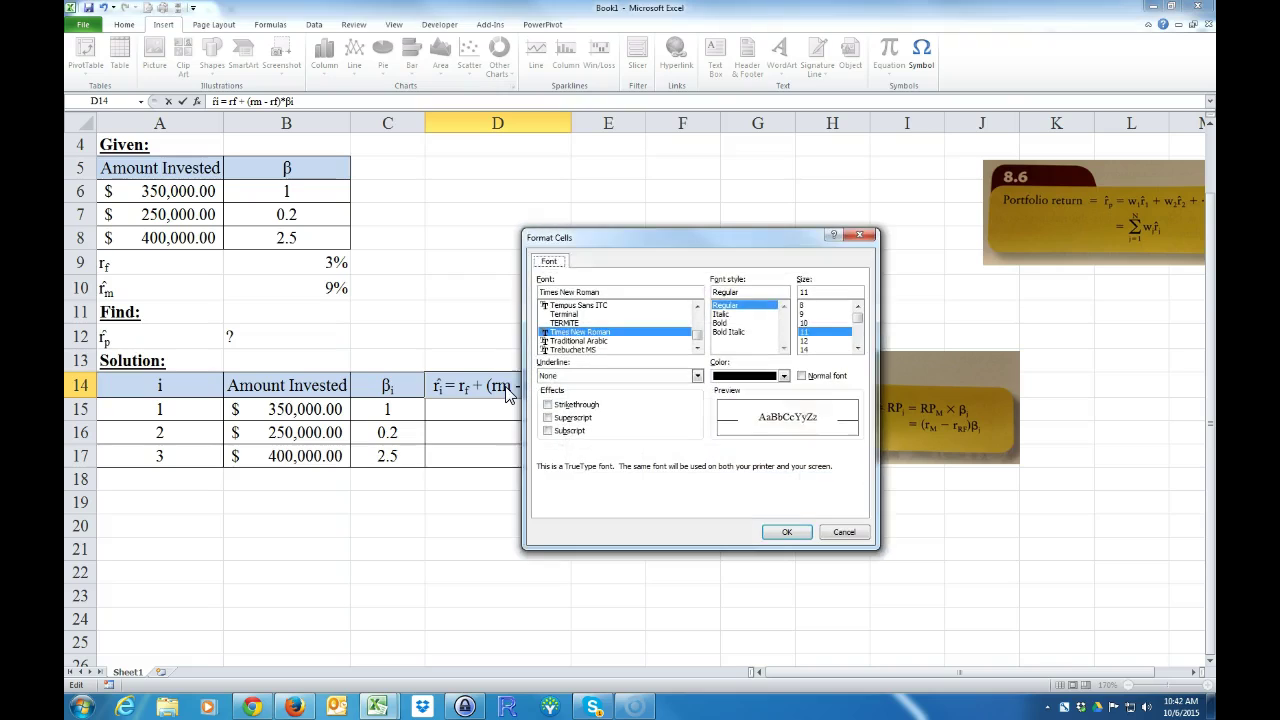
{"action": "key", "text": "Return"}
{"action": "left_click", "coordinate": [546, 516]}
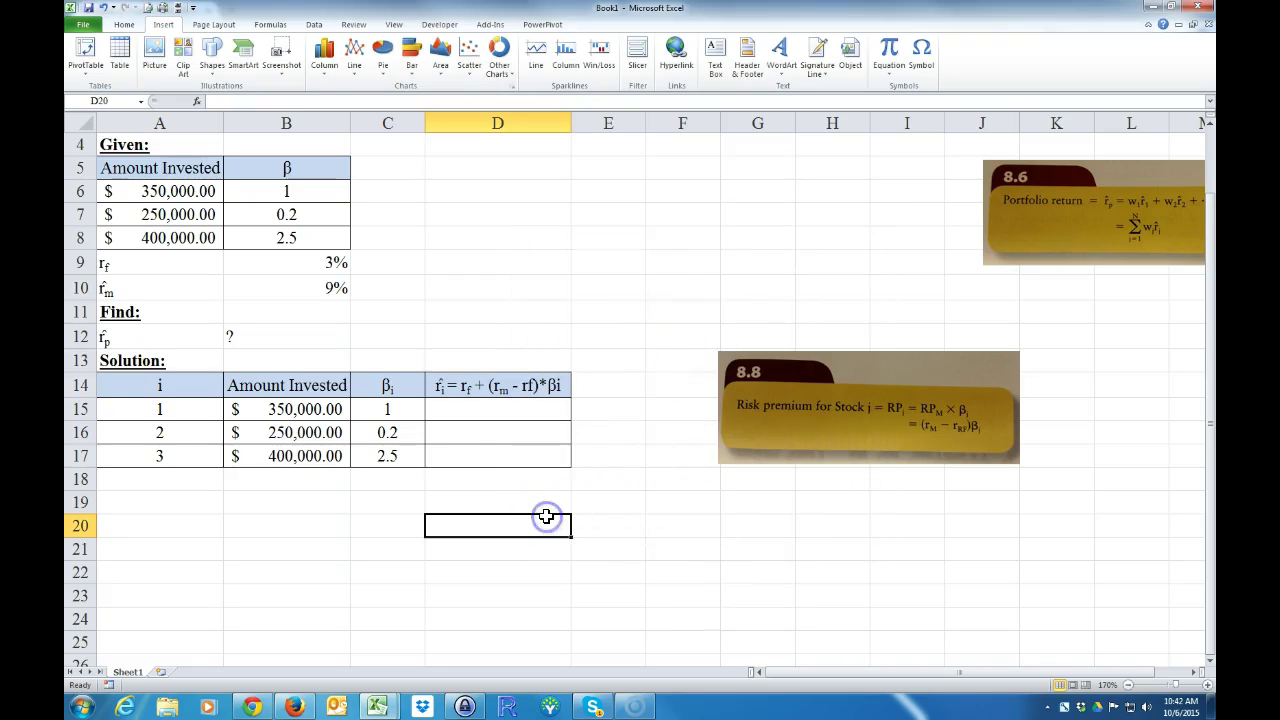
Change rm to r̂m in the D14 header by reusing the hat from the A10 label, keeping the m as a subscript.
{"action": "left_click", "coordinate": [497, 388]}
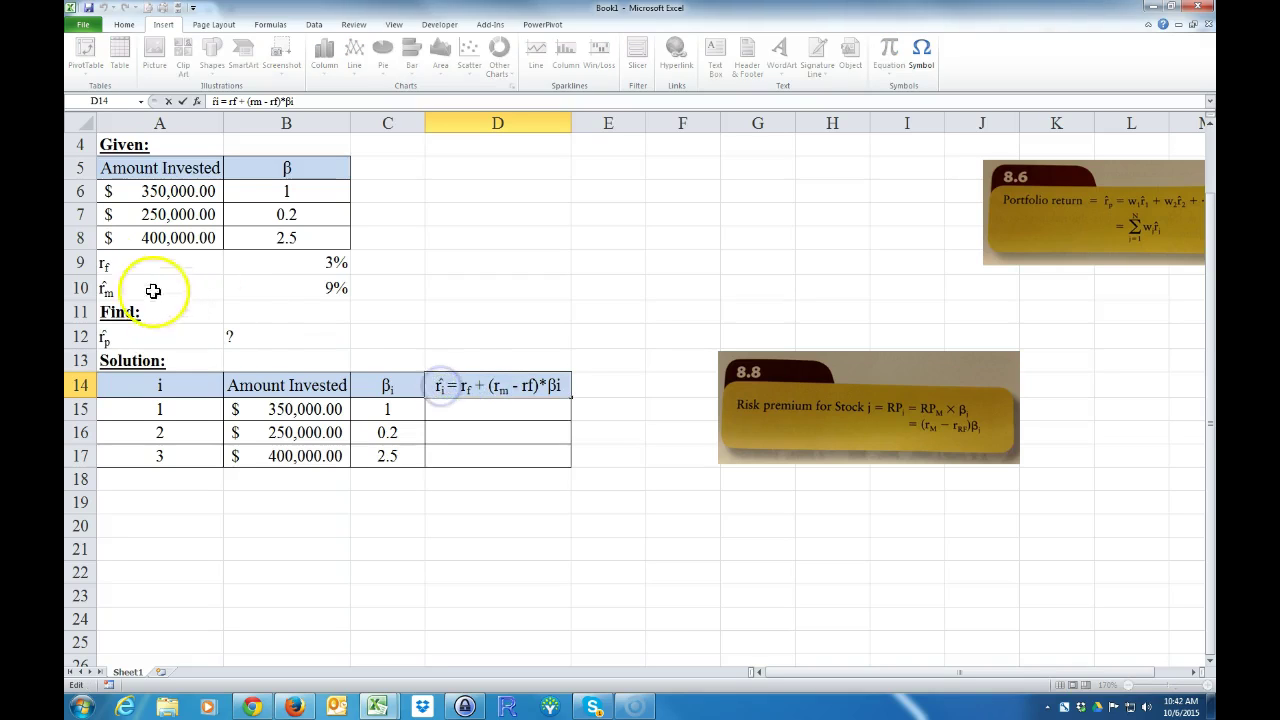
{"action": "left_click", "coordinate": [119, 291]}
{"action": "double_click", "coordinate": [118, 290]}
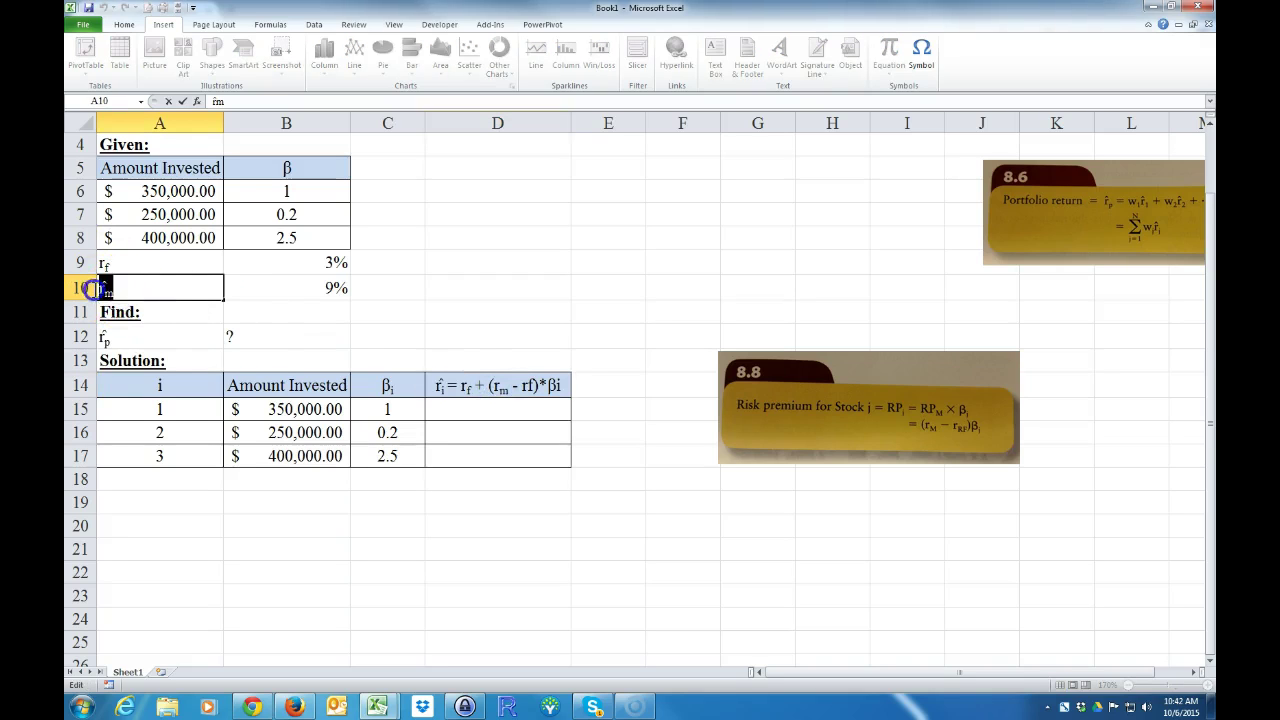
{"action": "right_click", "coordinate": [105, 290]}
{"action": "left_click", "coordinate": [451, 390]}
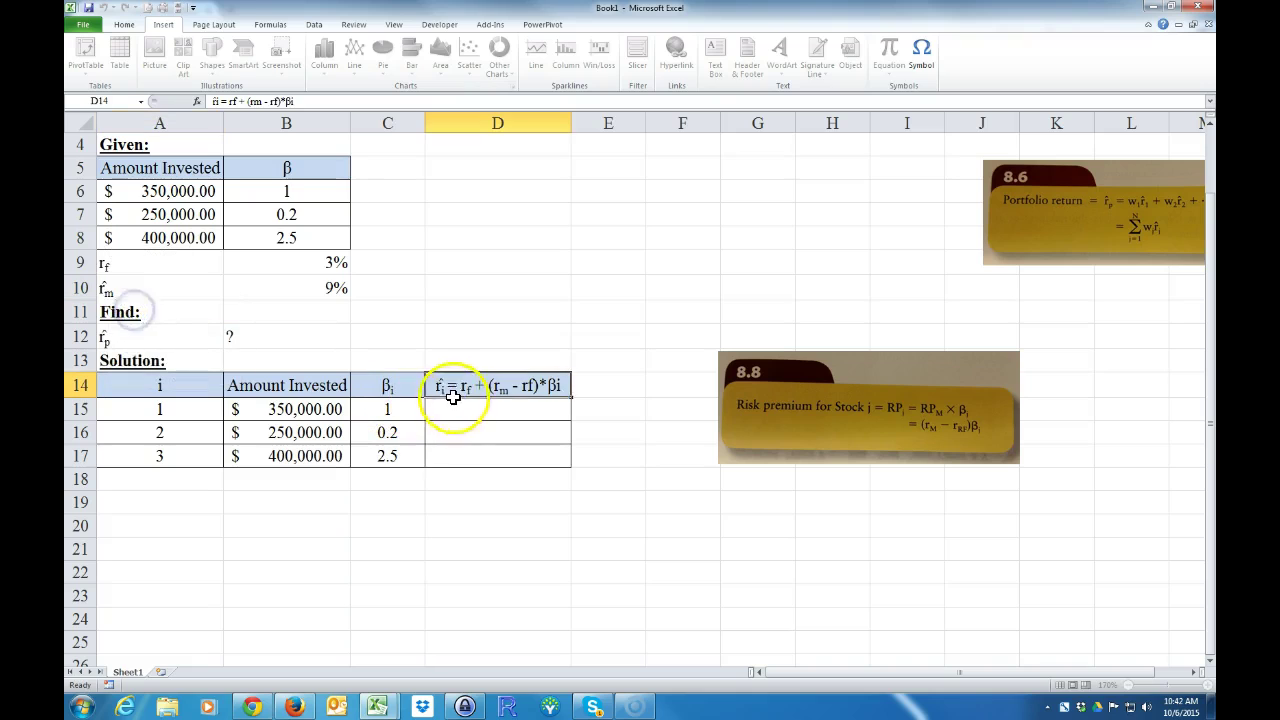
{"action": "double_click", "coordinate": [450, 390]}
{"action": "left_click_drag", "start_coordinate": [497, 388], "coordinate": [505, 388]}
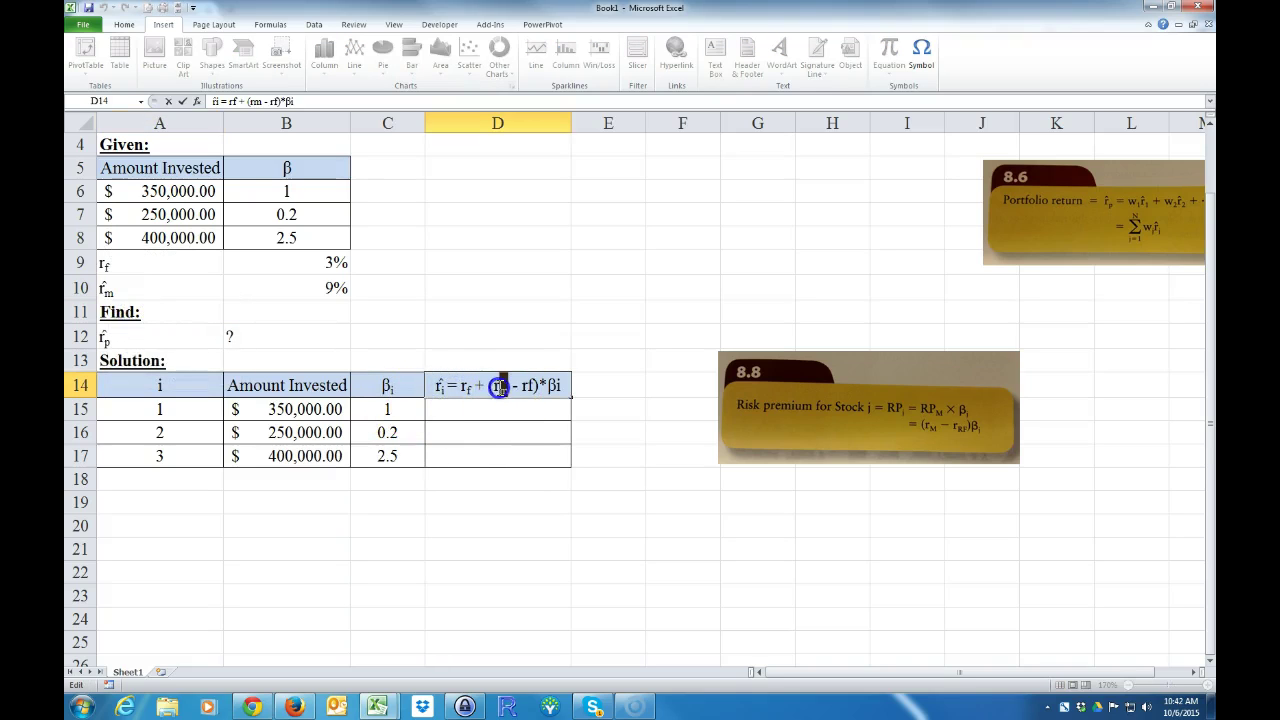
{"action": "type", "text": "̂m"}
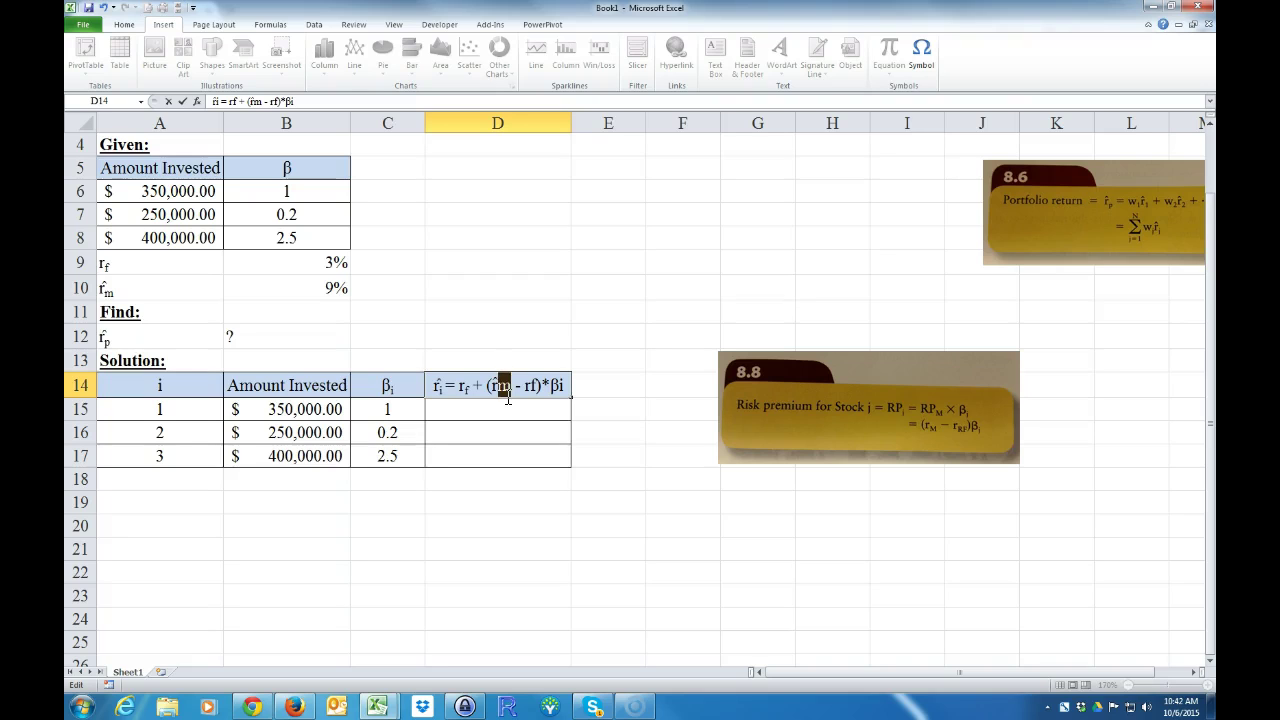
{"action": "key", "text": "ctrl+1"}
{"action": "key", "text": "Return"}
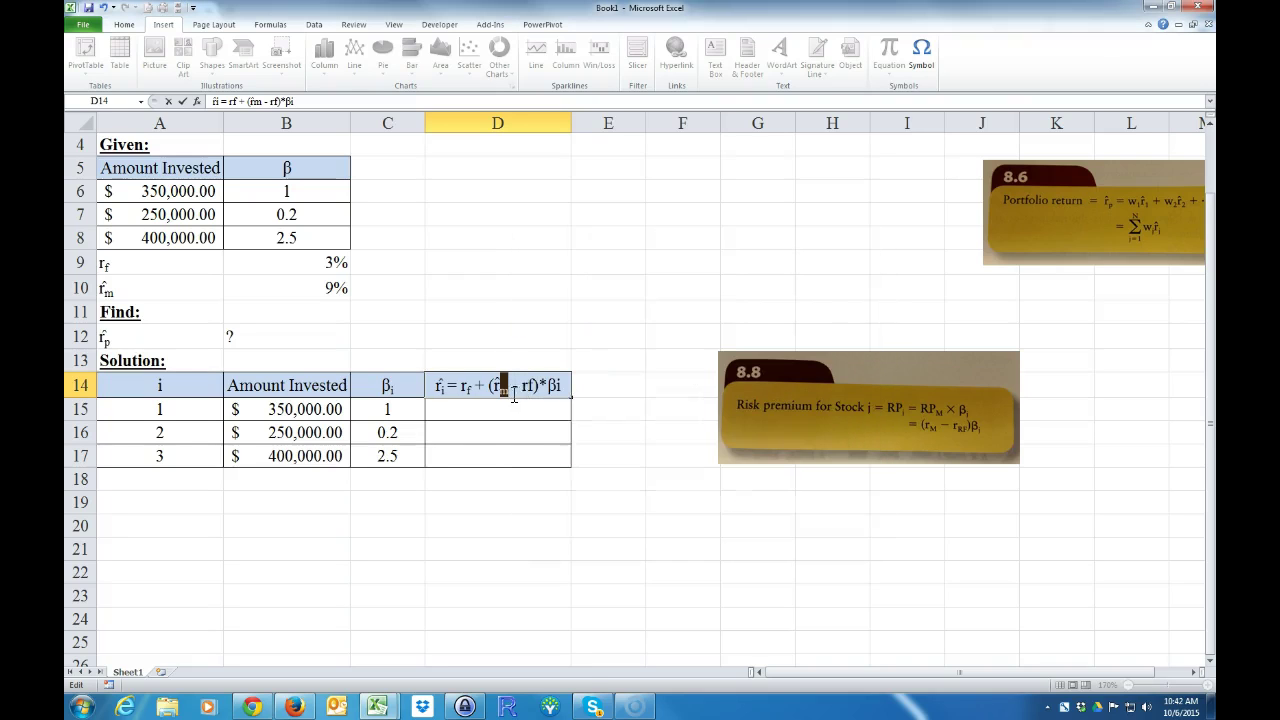
{"action": "left_click", "coordinate": [532, 545]}
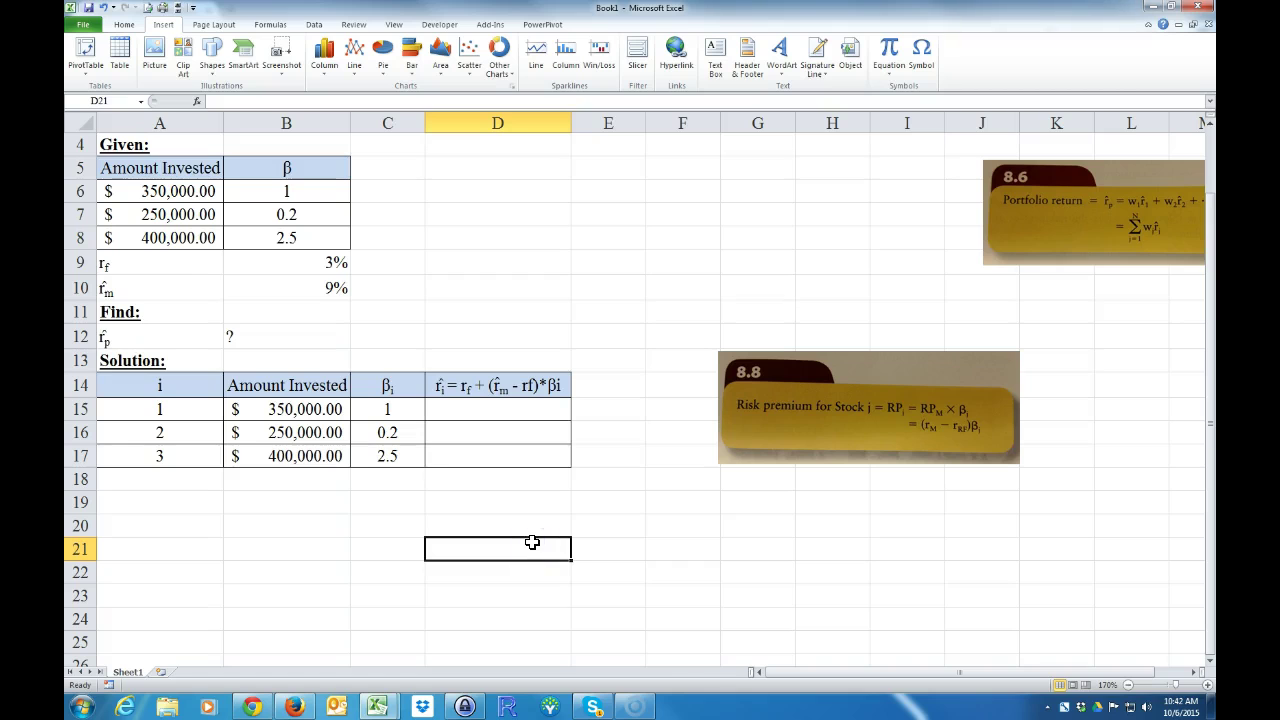
Format the f in the second rf, inside the parentheses of the D14 header, as a subscript.
{"action": "left_click", "coordinate": [530, 386]}
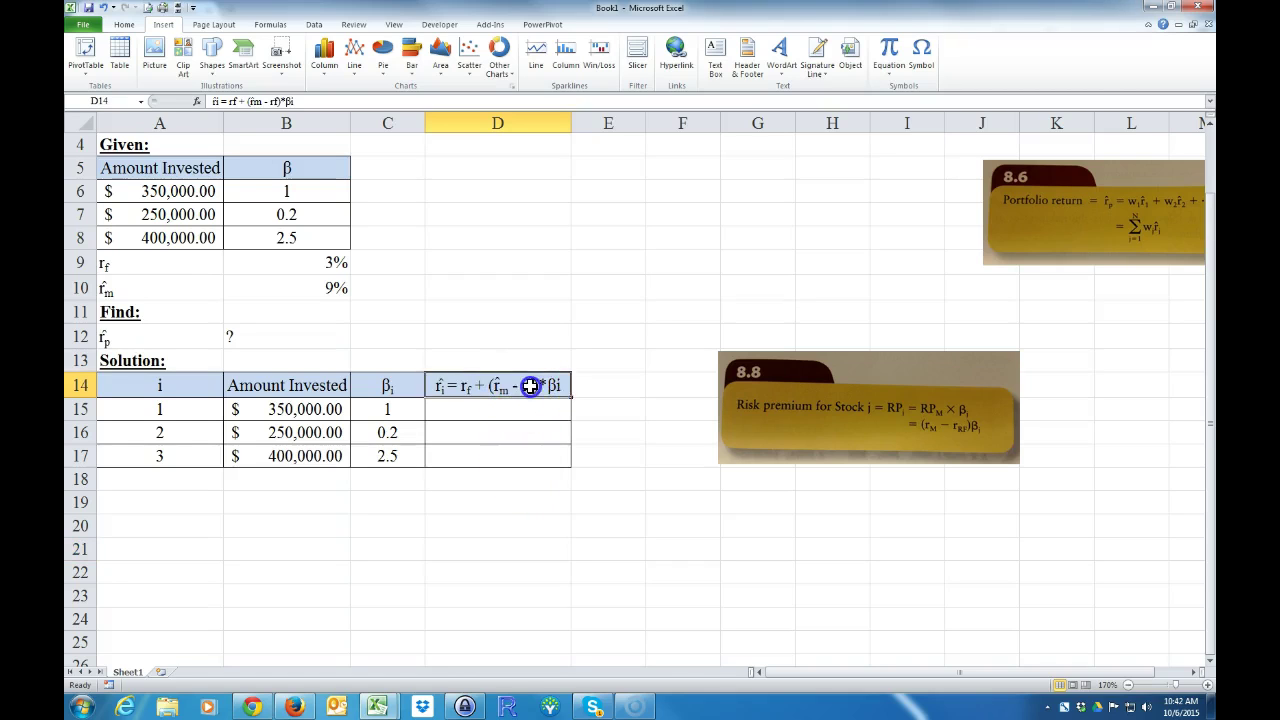
{"action": "double_click", "coordinate": [530, 386]}
{"action": "key", "text": "ctrl+1"}
{"action": "key", "text": "alt+b"}
{"action": "key", "text": "Return"}
{"action": "left_click", "coordinate": [480, 500]}
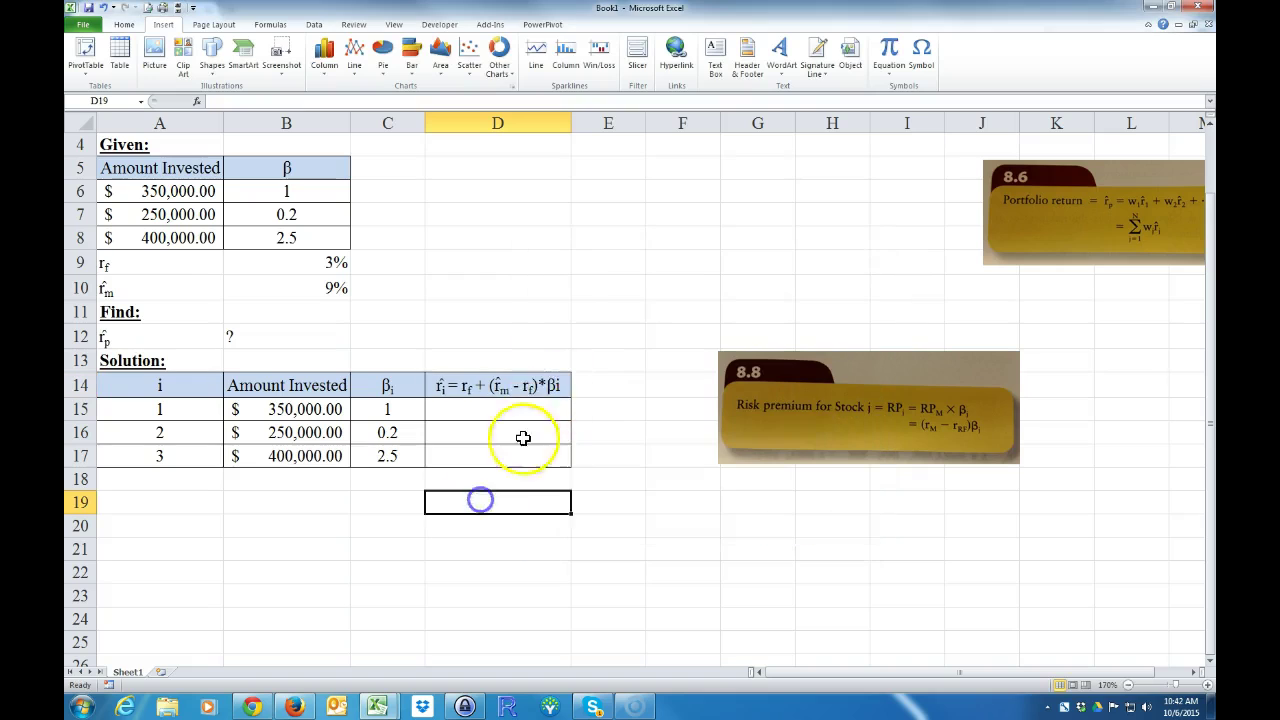
Format the i after β at the end of the D14 header as a subscript.
{"action": "double_click", "coordinate": [558, 385]}
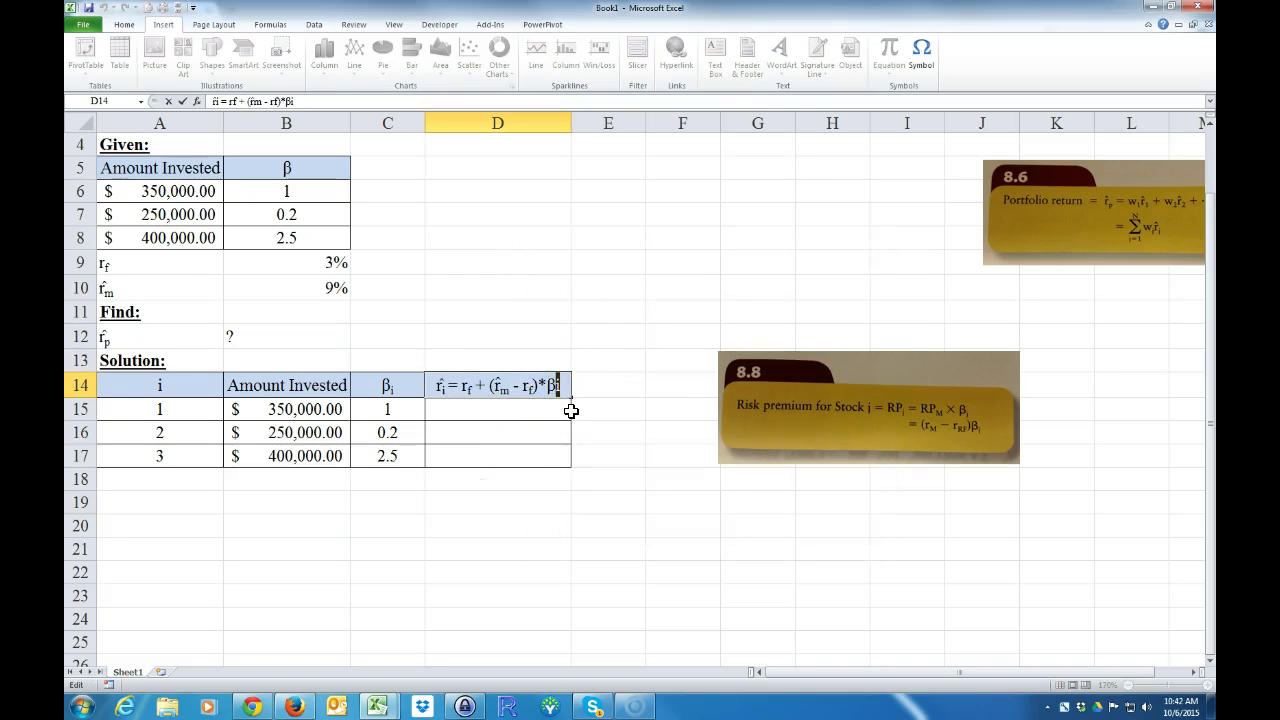
{"action": "key", "text": "ctrl+1"}
{"action": "key", "text": "alt+b"}
{"action": "key", "text": "Return"}
{"action": "left_click", "coordinate": [464, 547]}
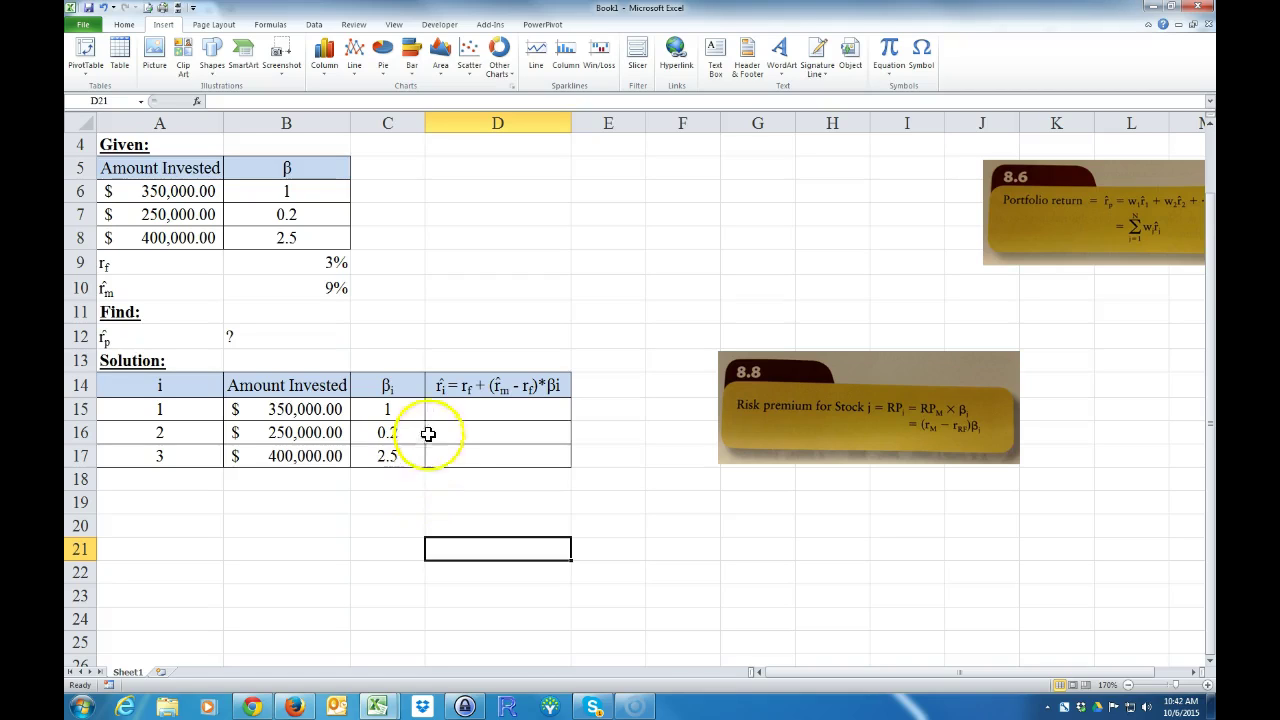
{"action": "left_click", "coordinate": [459, 413]}
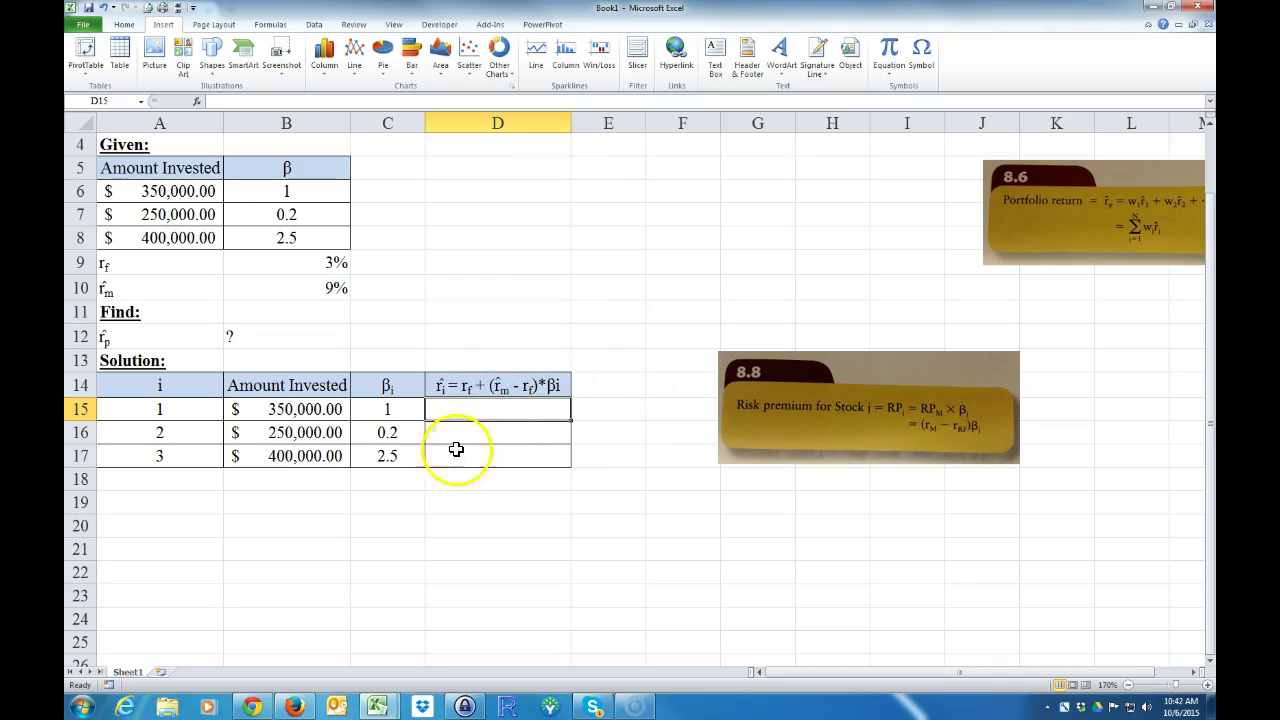
{"action": "left_click", "coordinate": [451, 501]}
{"action": "left_click", "coordinate": [429, 383]}
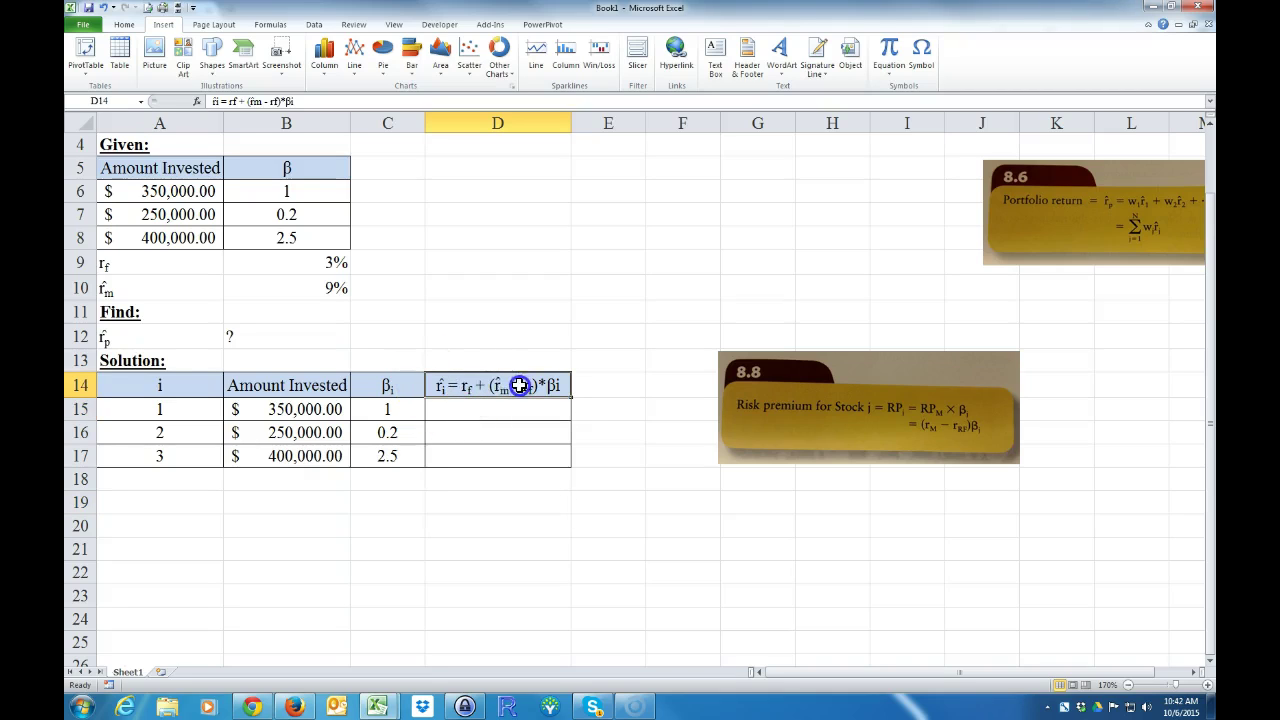
Enter the label CAPM in D13 above the r̂i header and center it.
{"action": "left_click", "coordinate": [471, 360]}
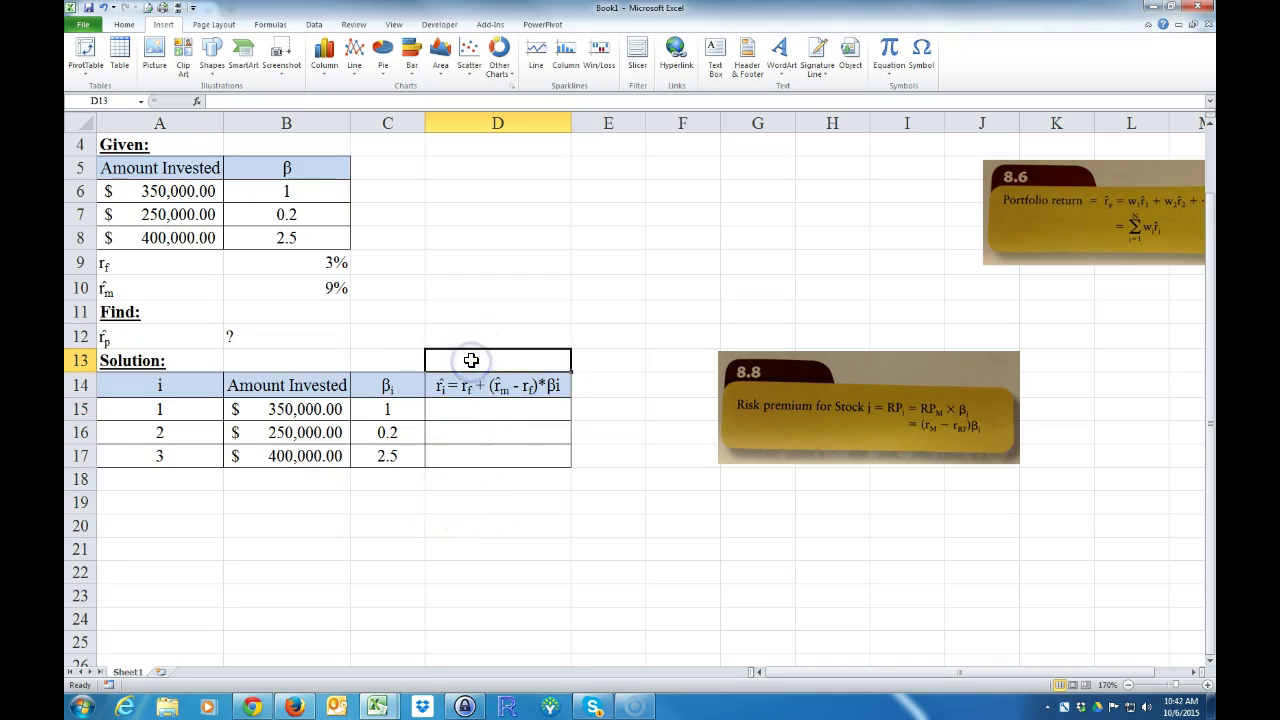
{"action": "type", "text": "CAPM"}
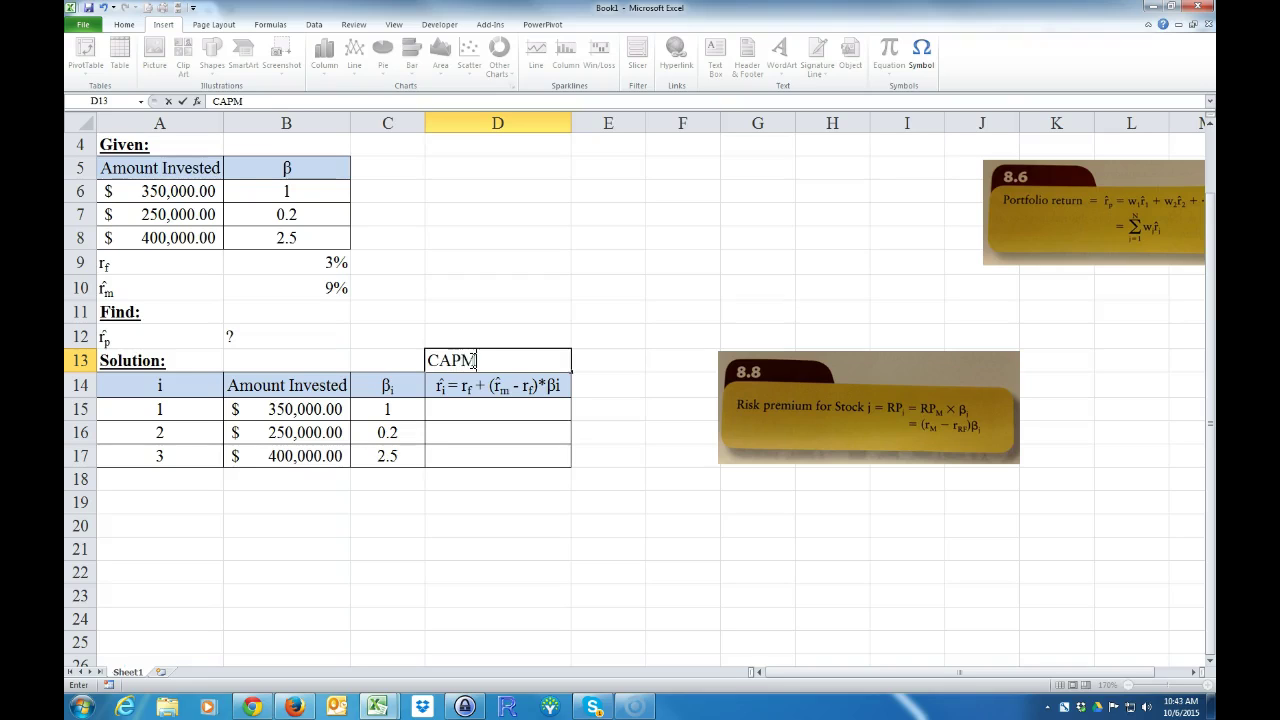
{"action": "key", "text": "Return"}
{"action": "left_click", "coordinate": [491, 361]}
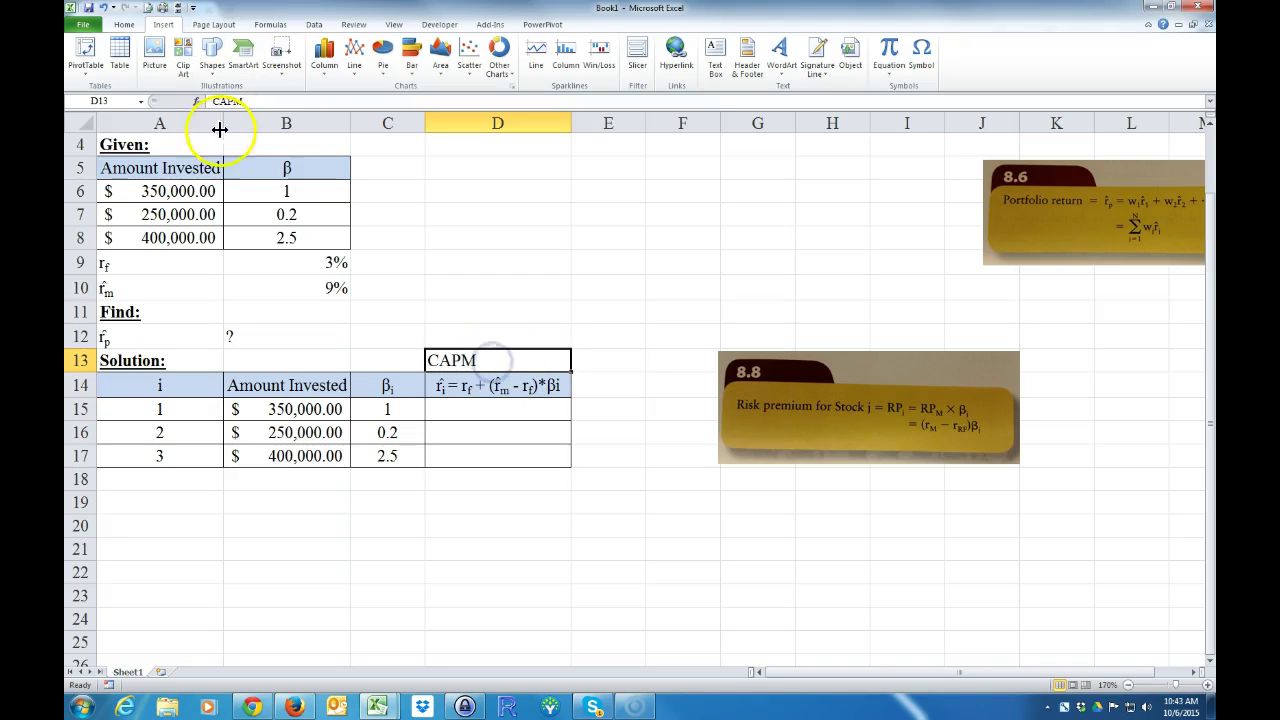
{"action": "left_click", "coordinate": [124, 24]}
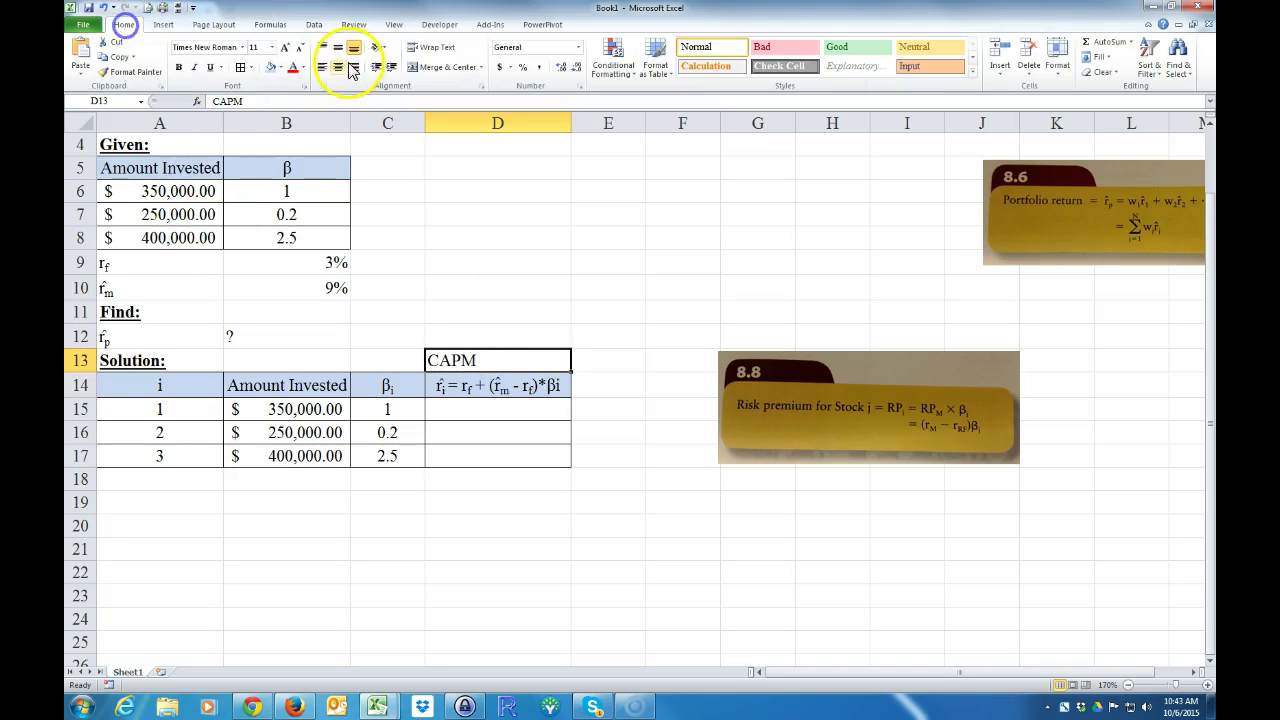
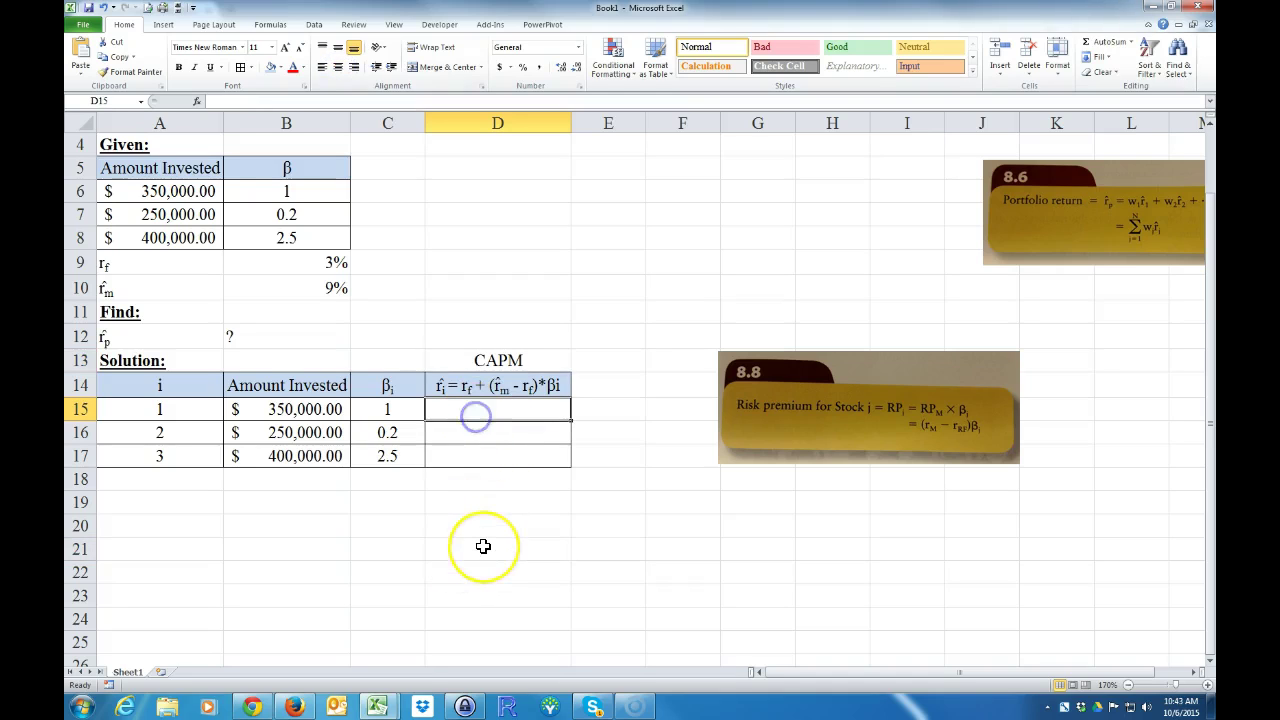
Enter the CAPM formula =$B$9+($B$10-$B$9)*C15 in D15 for stock 1's expected return.
{"action": "type", "text": "="}
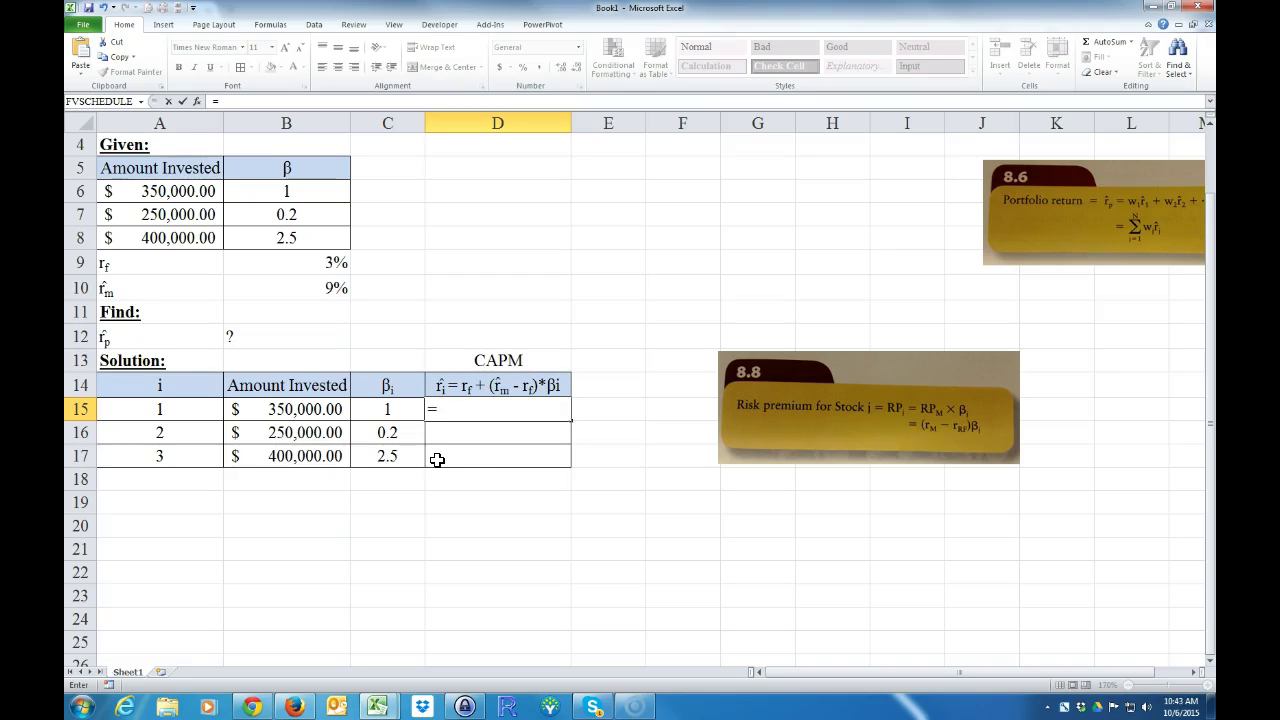
{"action": "left_click", "coordinate": [301, 263]}
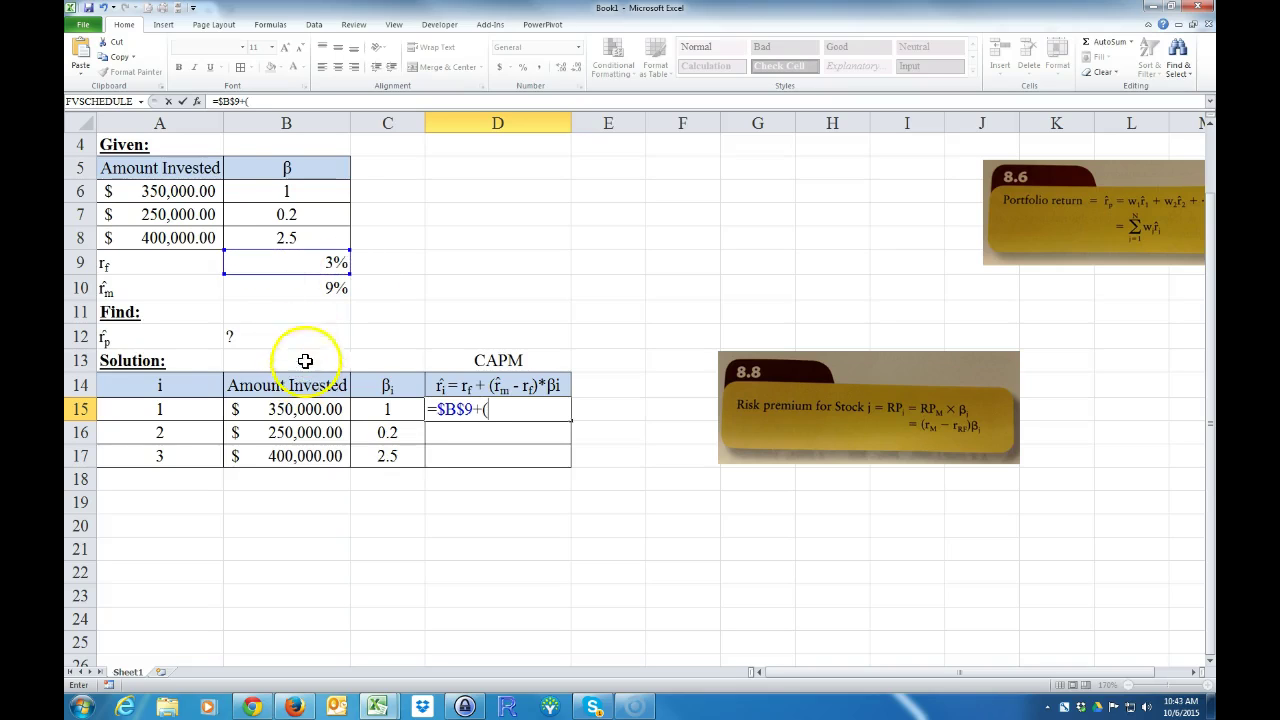
{"action": "left_click", "coordinate": [292, 288]}
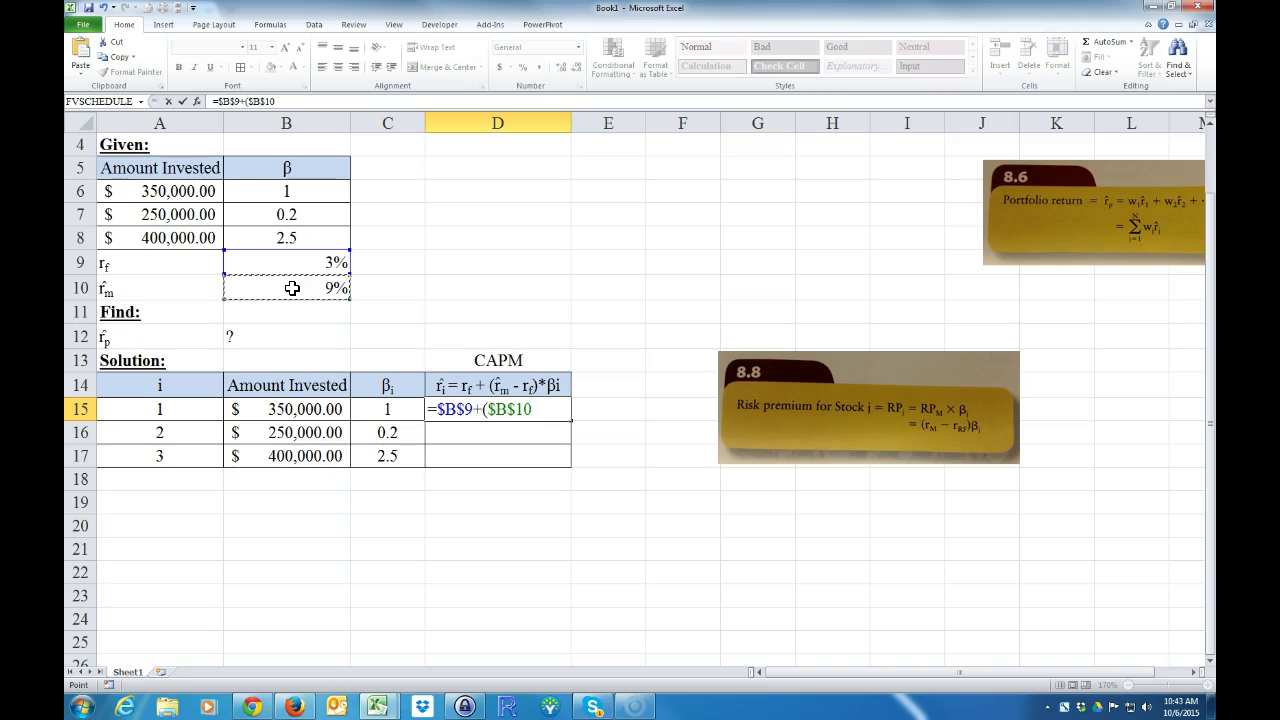
{"action": "left_click", "coordinate": [275, 263]}
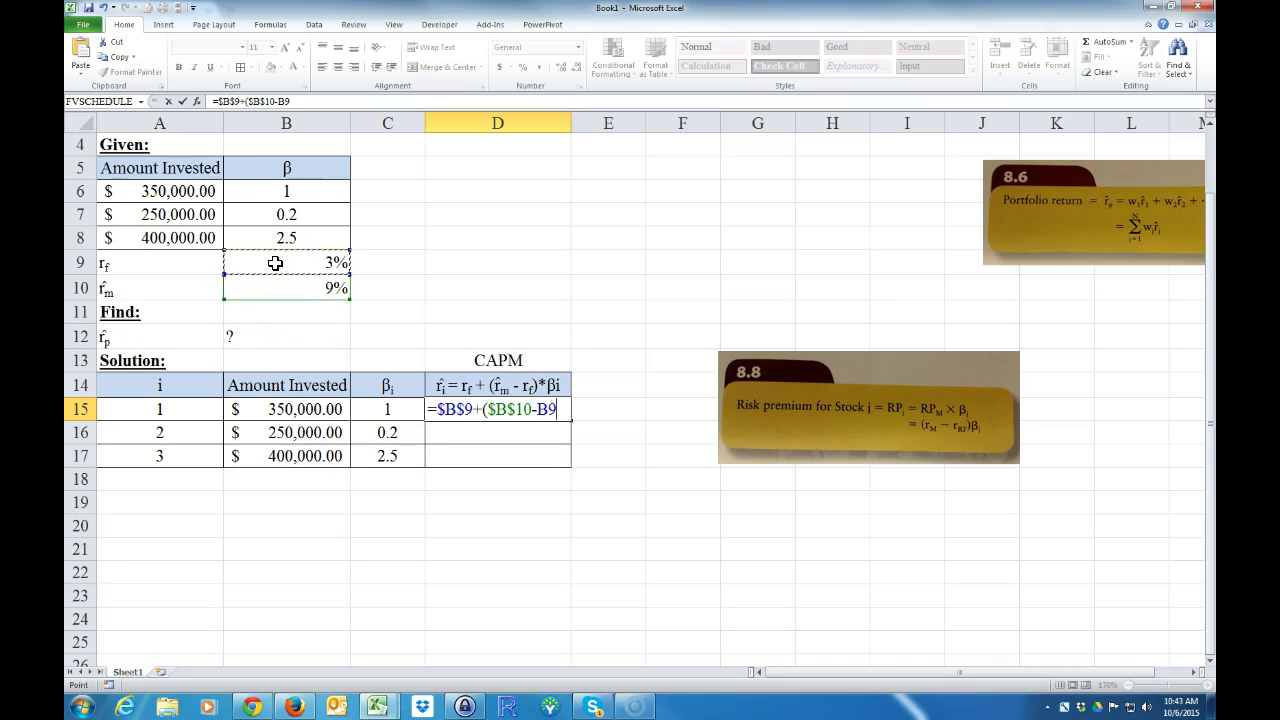
{"action": "key", "text": "F4"}
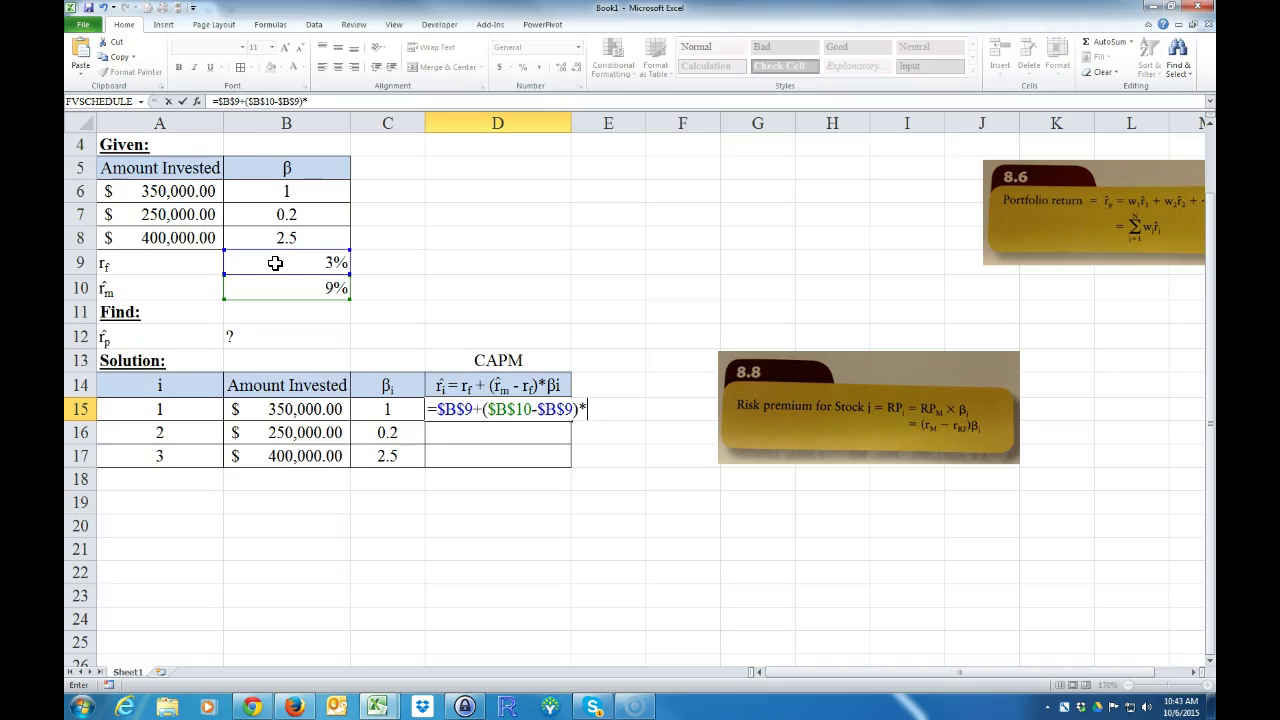
{"action": "left_click", "coordinate": [388, 408]}
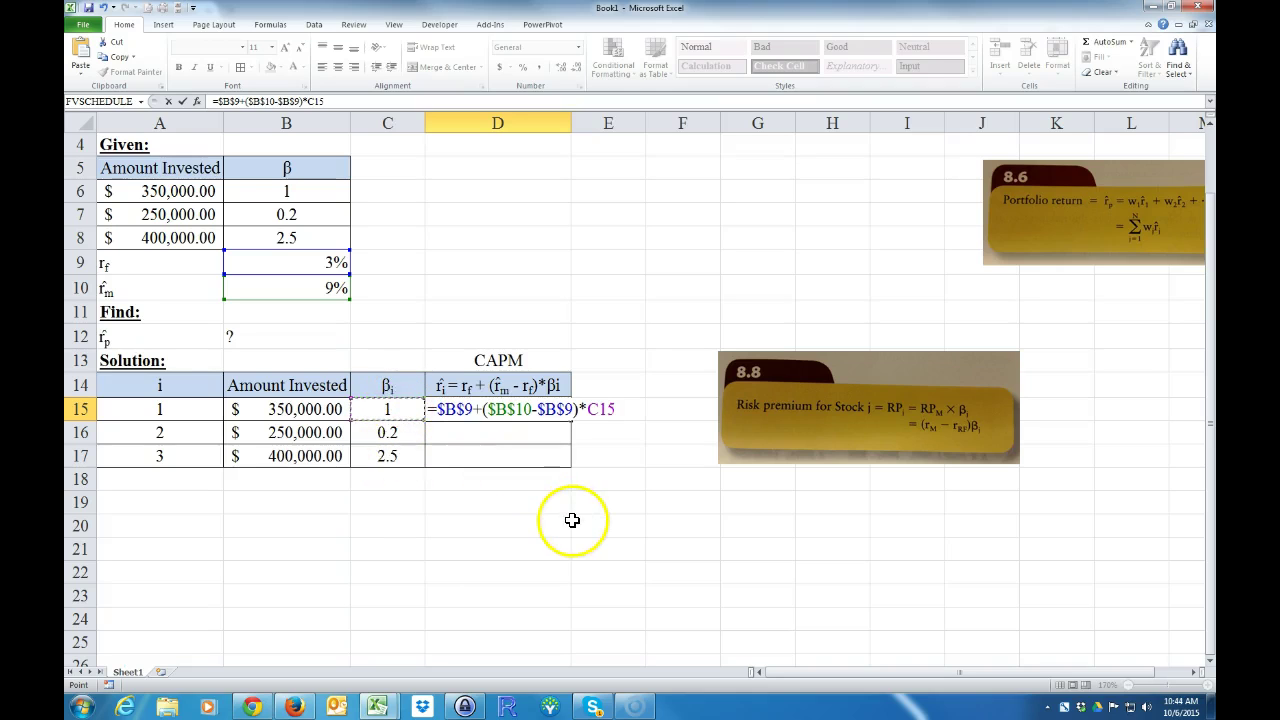
{"action": "key", "text": "Return"}
Fill the CAPM formula from D15 down through D17 for the other two stocks.
{"action": "left_click", "coordinate": [545, 411]}
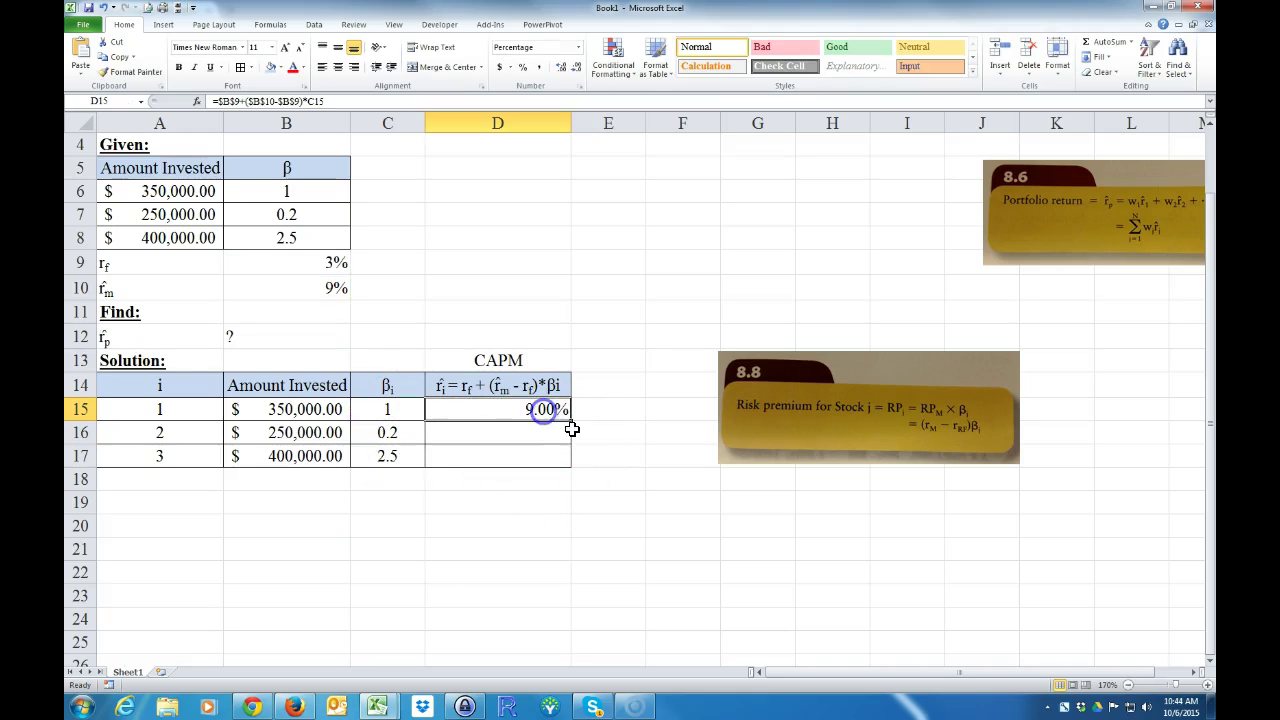
{"action": "double_click", "coordinate": [572, 421]}
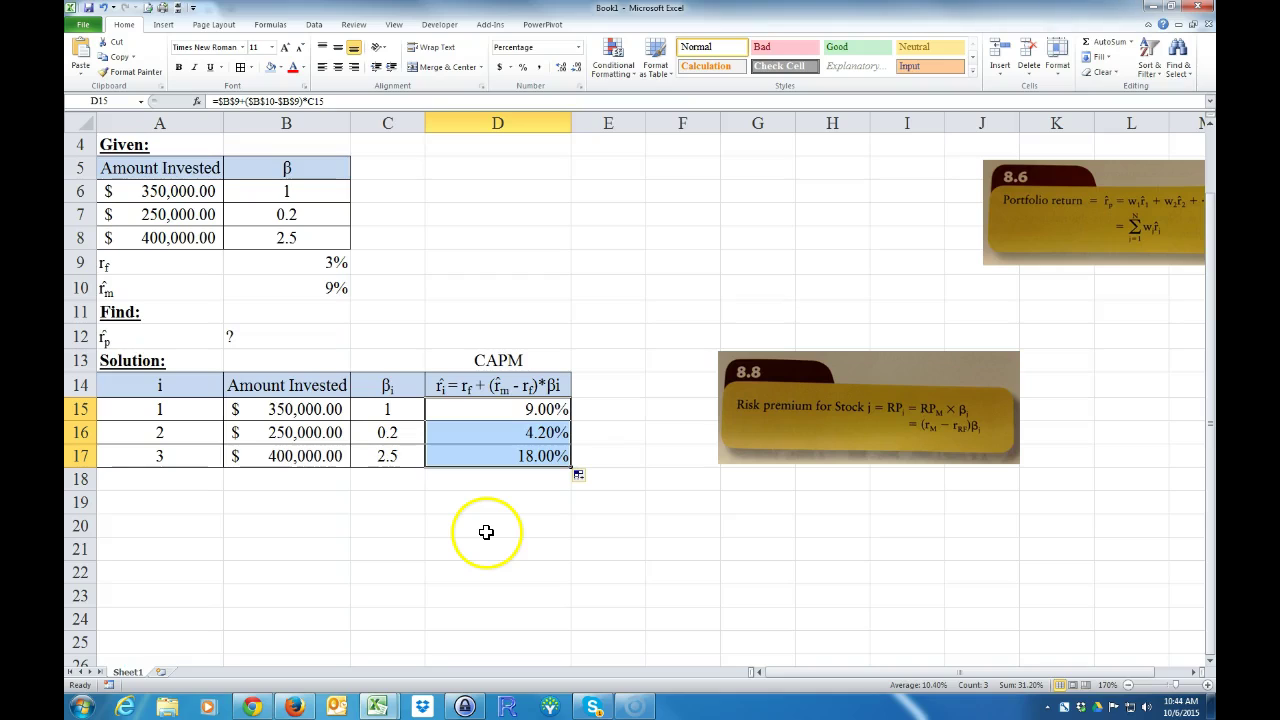
{"action": "left_click", "coordinate": [488, 535]}
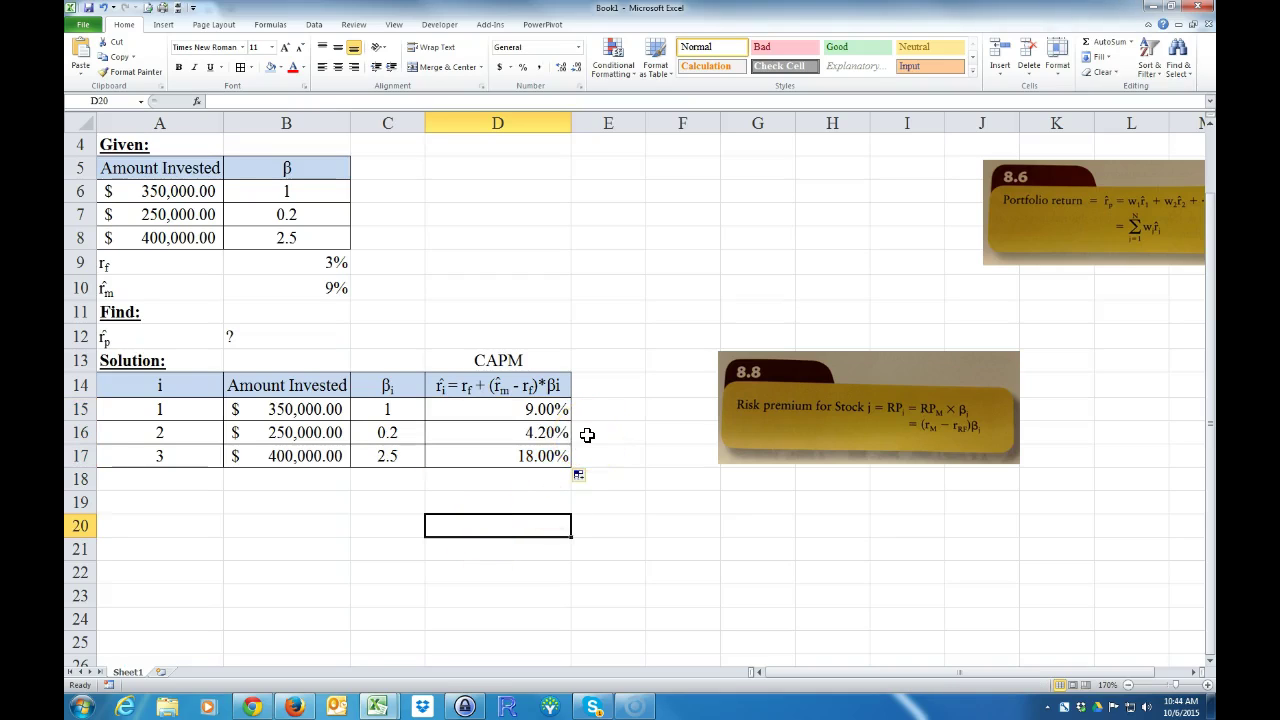
Move the 8.8 formula picture out to around columns J–L and place the 8.6 portfolio return picture beside the solution table, around G17:K21.
{"action": "left_click", "coordinate": [590, 386]}
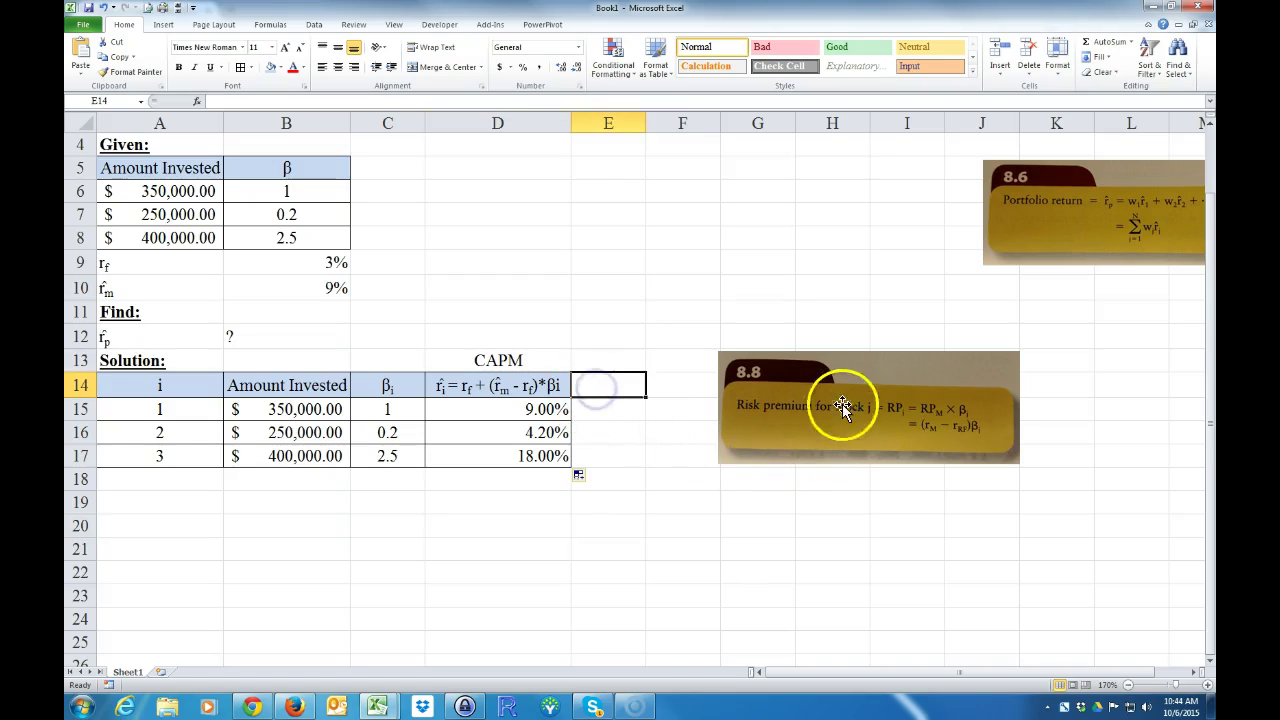
{"action": "left_click_drag", "start_coordinate": [860, 360], "coordinate": [1137, 299]}
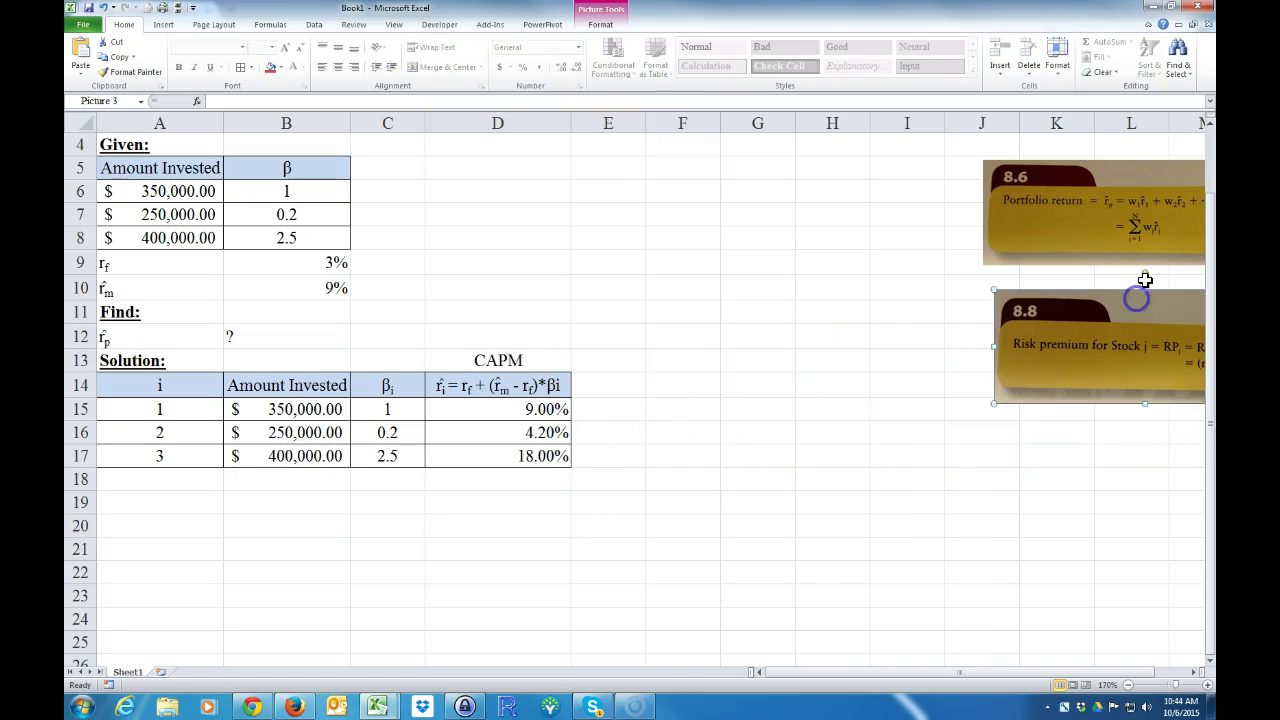
{"action": "left_click_drag", "start_coordinate": [1140, 178], "coordinate": [912, 464]}
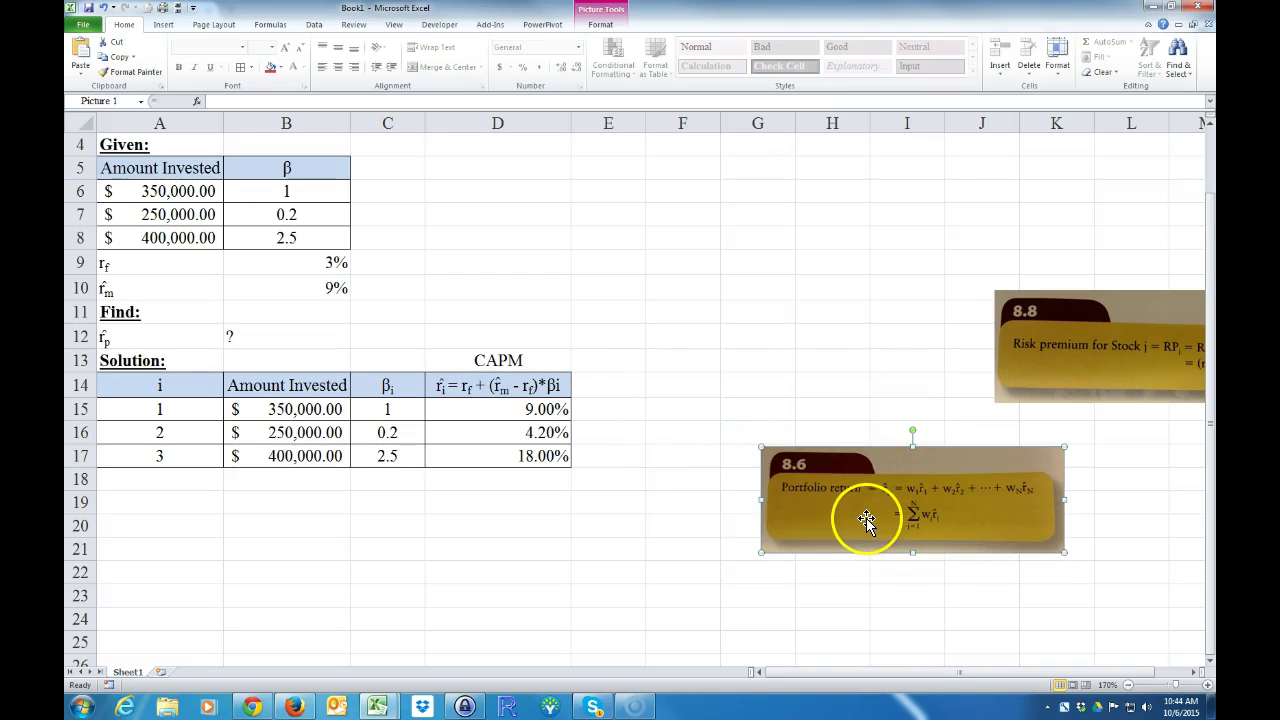
{"action": "left_click", "coordinate": [880, 524]}
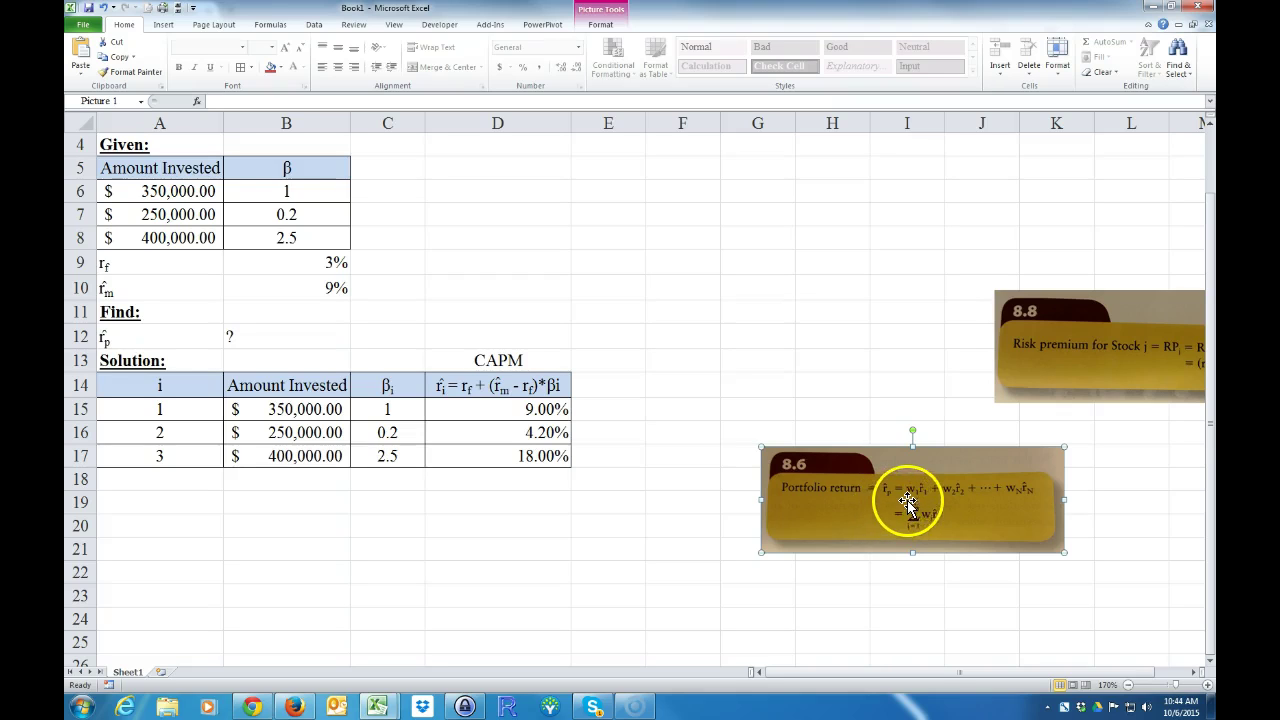
Add the header wi in E14 with the same centering and blue fill as D14, and format the i as a subscript.
{"action": "left_click", "coordinate": [594, 384]}
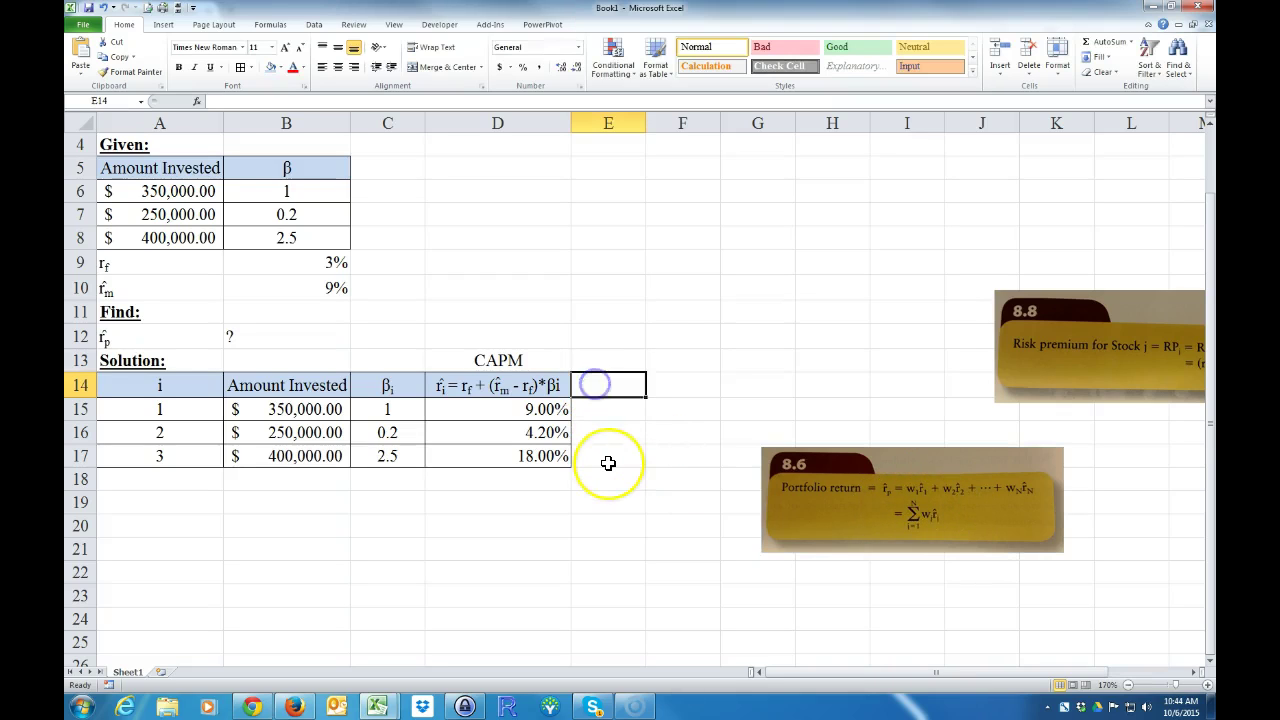
{"action": "type", "text": "wi"}
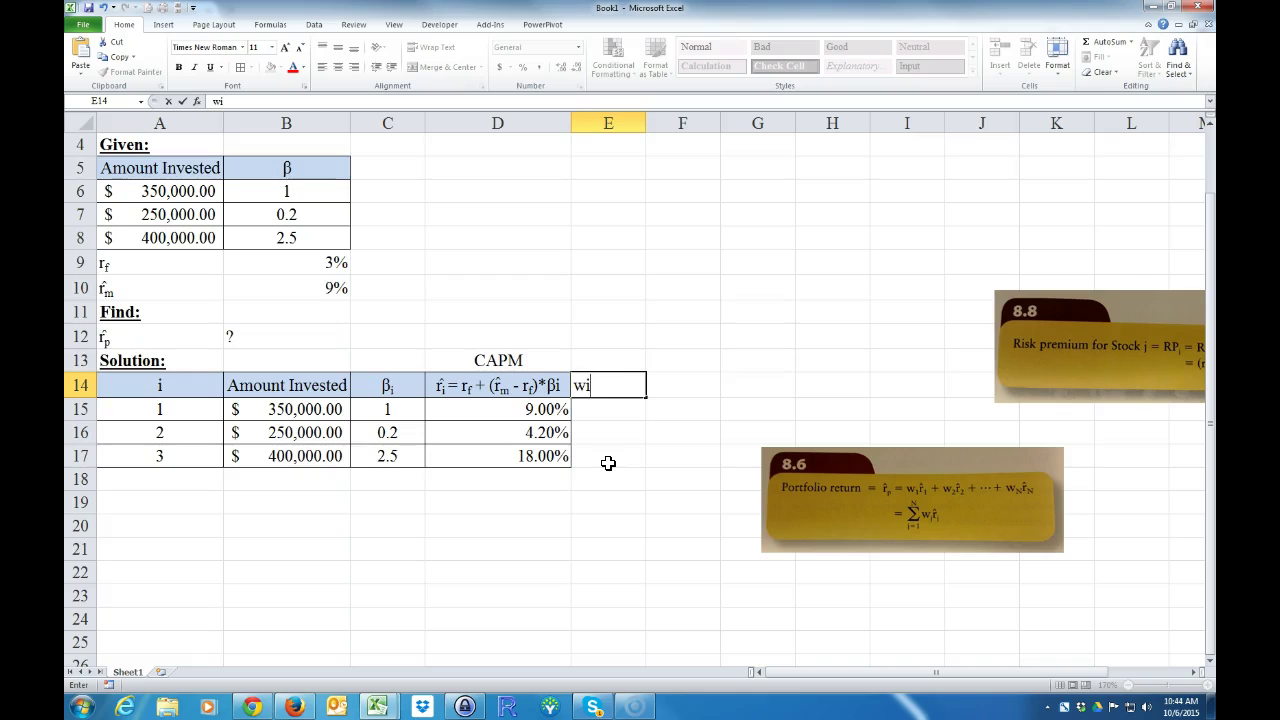
{"action": "key", "text": "shift+Left"}
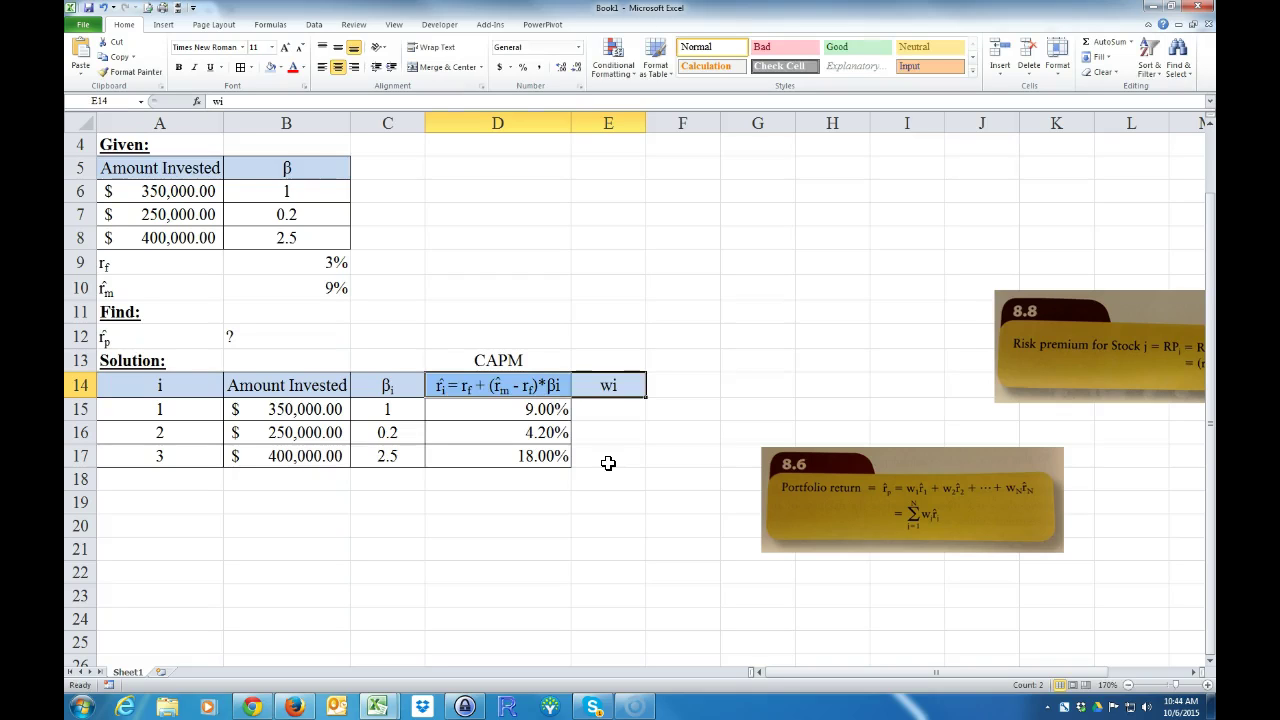
{"action": "double_click", "coordinate": [605, 385]}
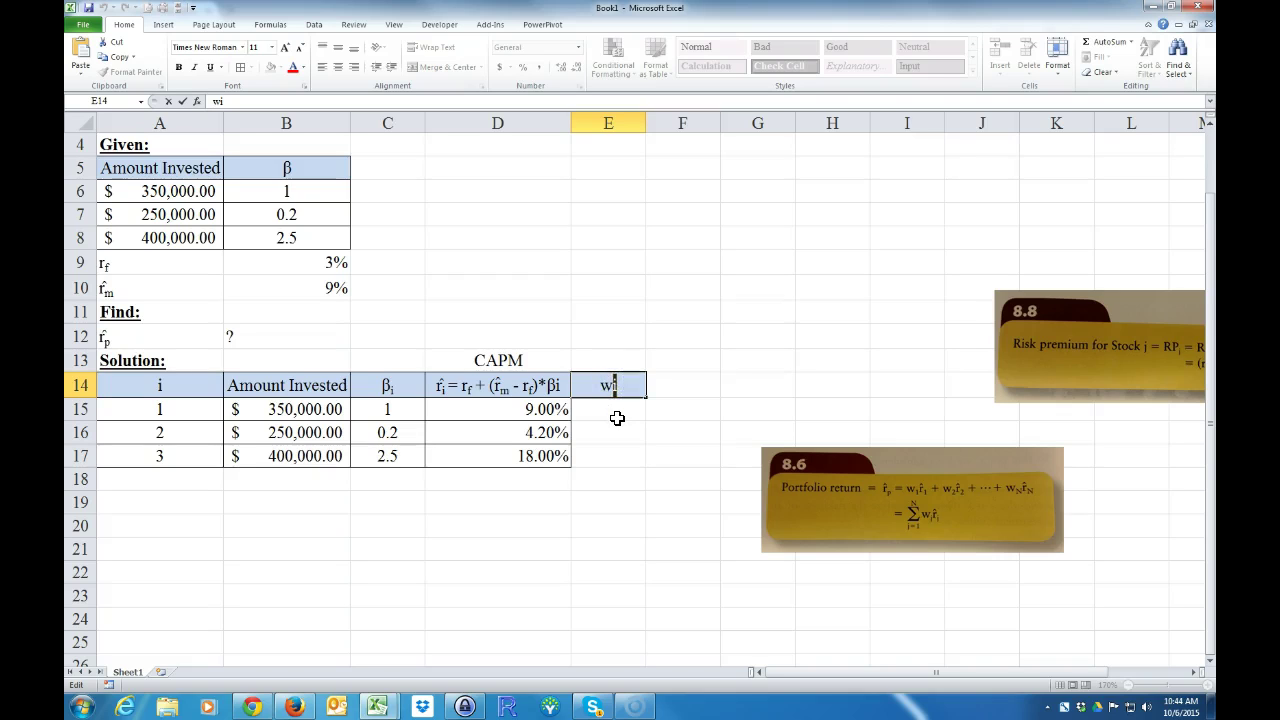
{"action": "key", "text": "ctrl+1"}
{"action": "key", "text": "Return"}
{"action": "left_click", "coordinate": [680, 574]}
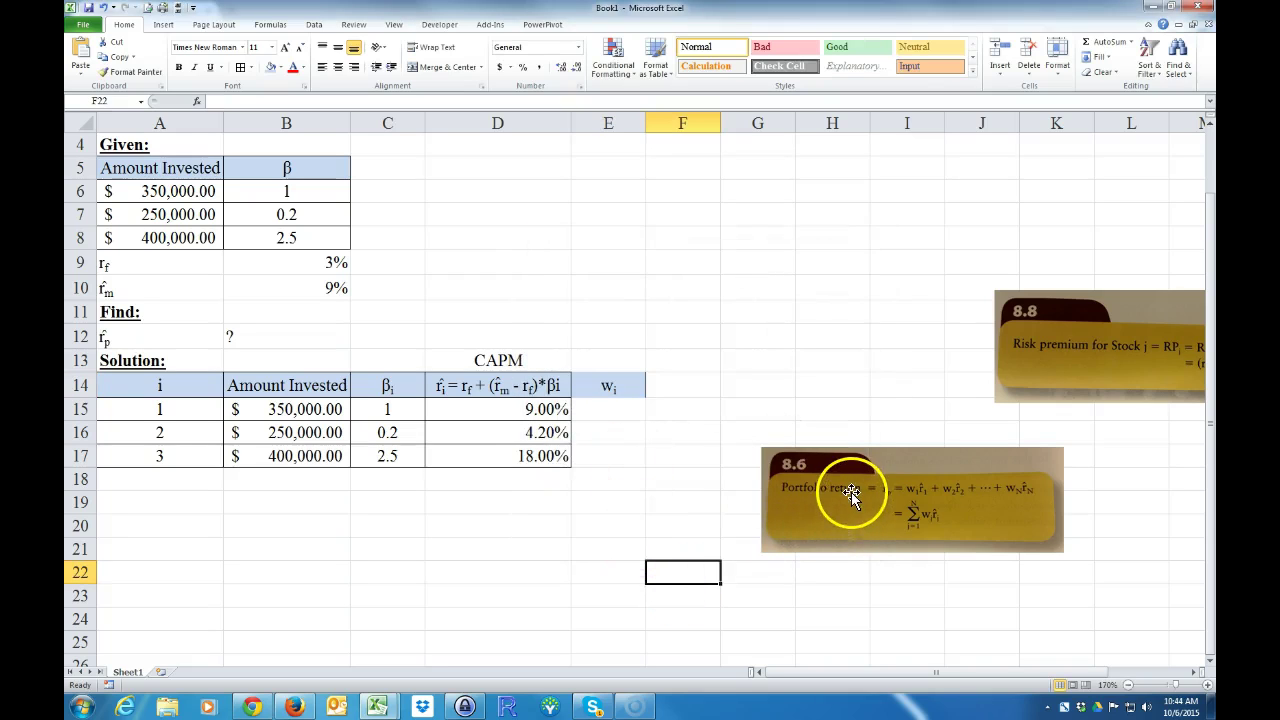
Total the three invested amounts in B18 with AutoSum.
{"action": "left_click", "coordinate": [285, 480]}
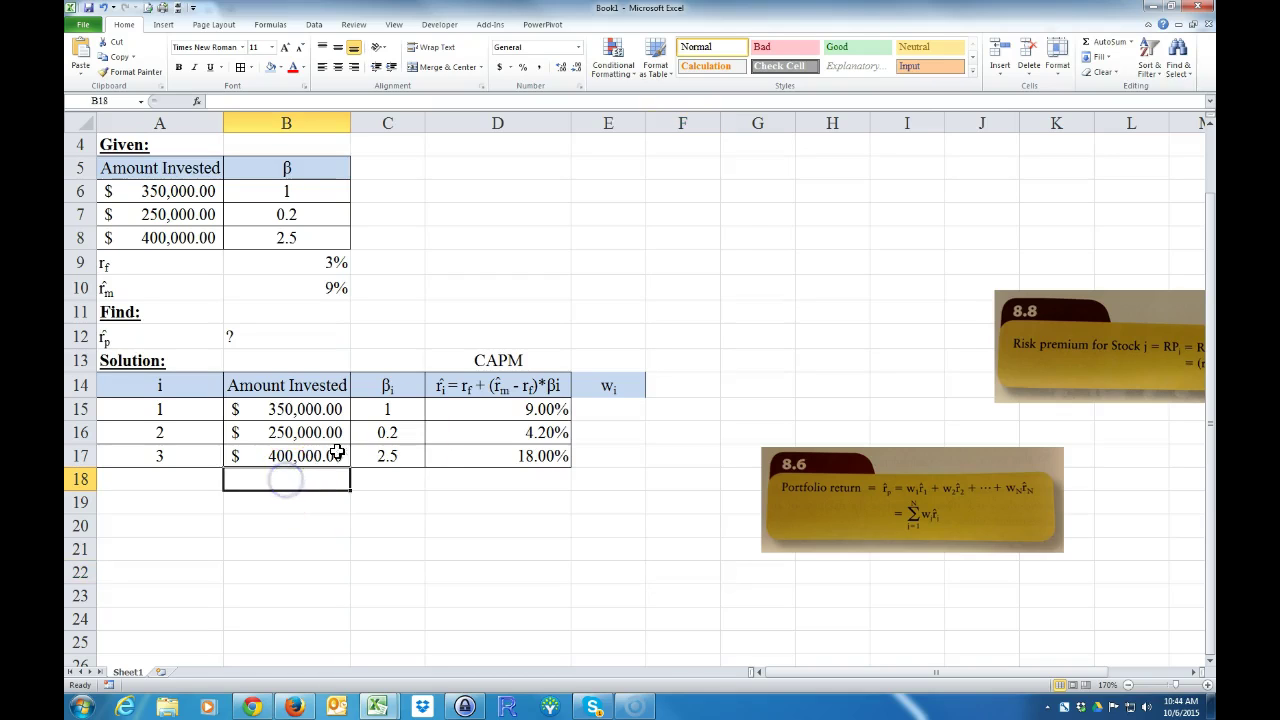
{"action": "left_click", "coordinate": [1107, 42]}
{"action": "key", "text": "Return"}
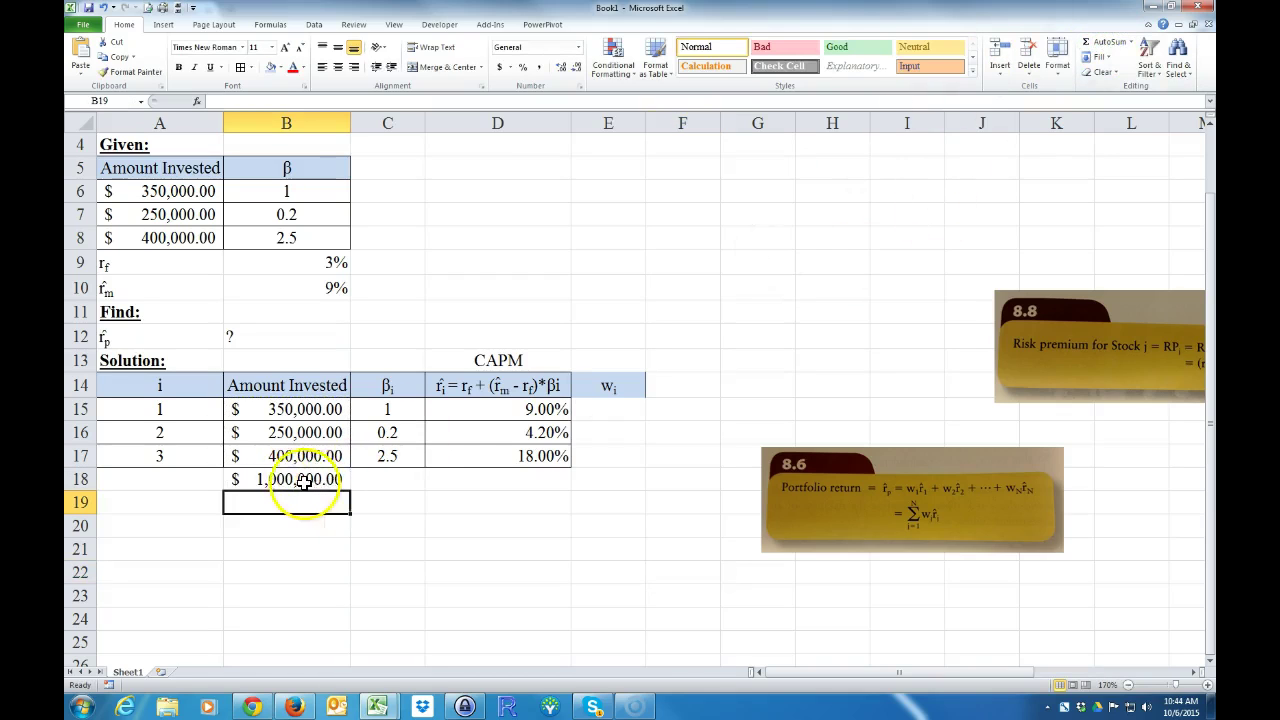
Enter the weight formula =B15/$B$18 in E15 and fill it down through E17.
{"action": "left_click", "coordinate": [605, 408]}
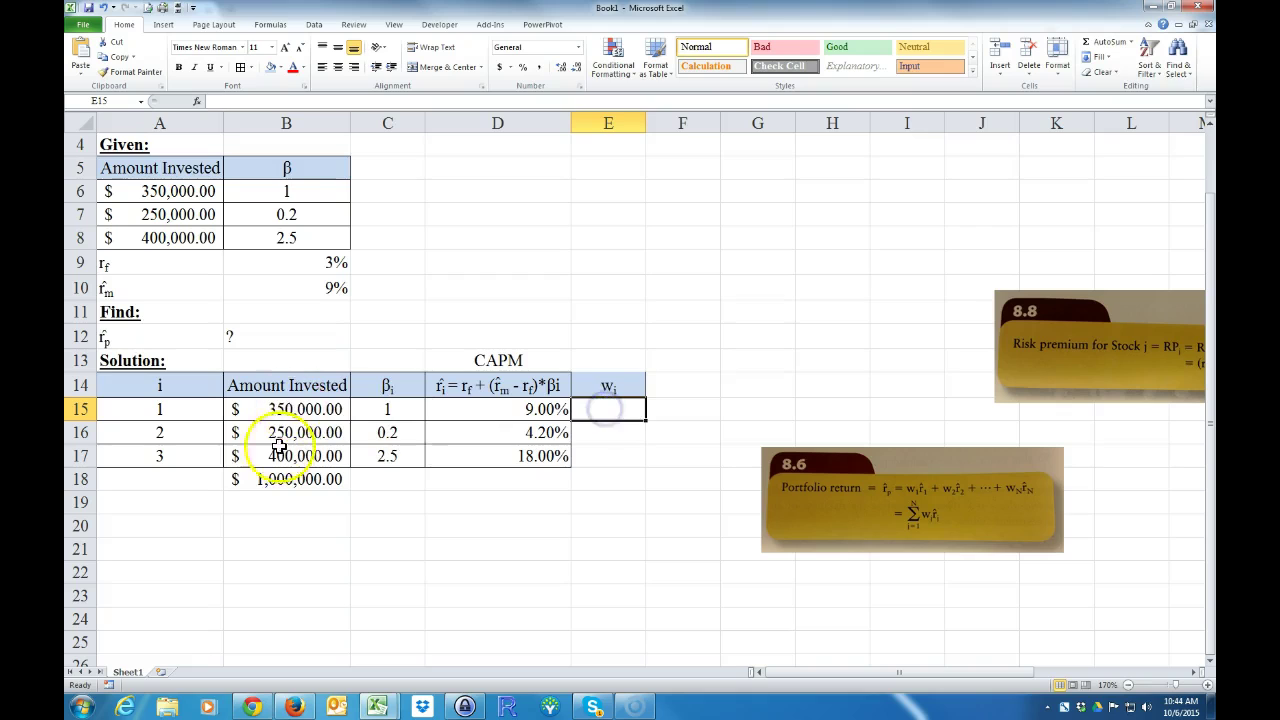
{"action": "type", "text": "="}
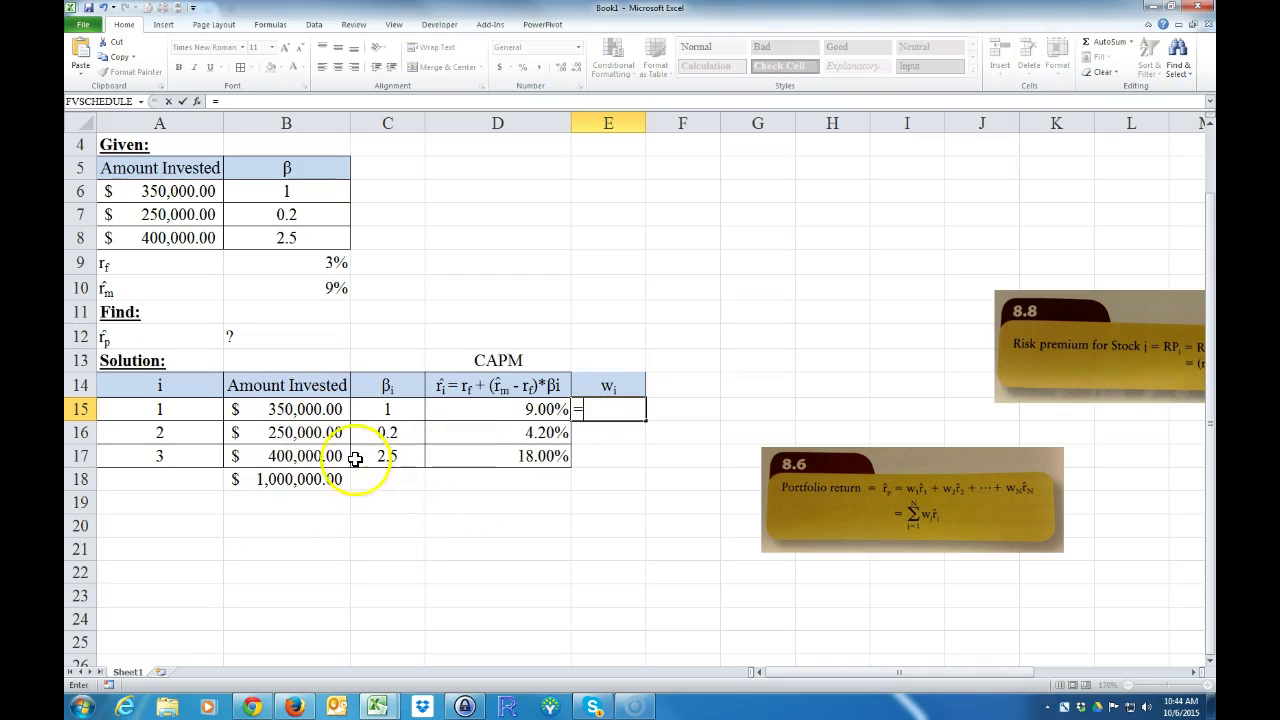
{"action": "left_click", "coordinate": [323, 410]}
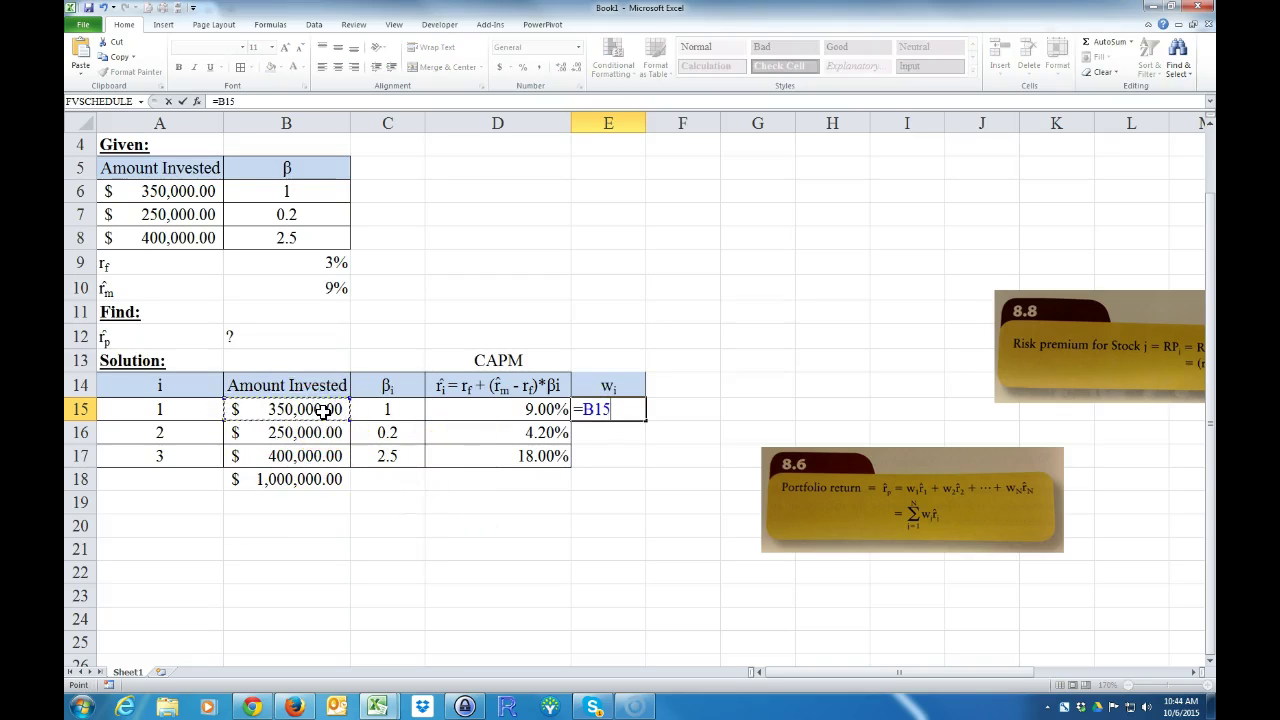
{"action": "type", "text": "/"}
{"action": "left_click", "coordinate": [266, 478]}
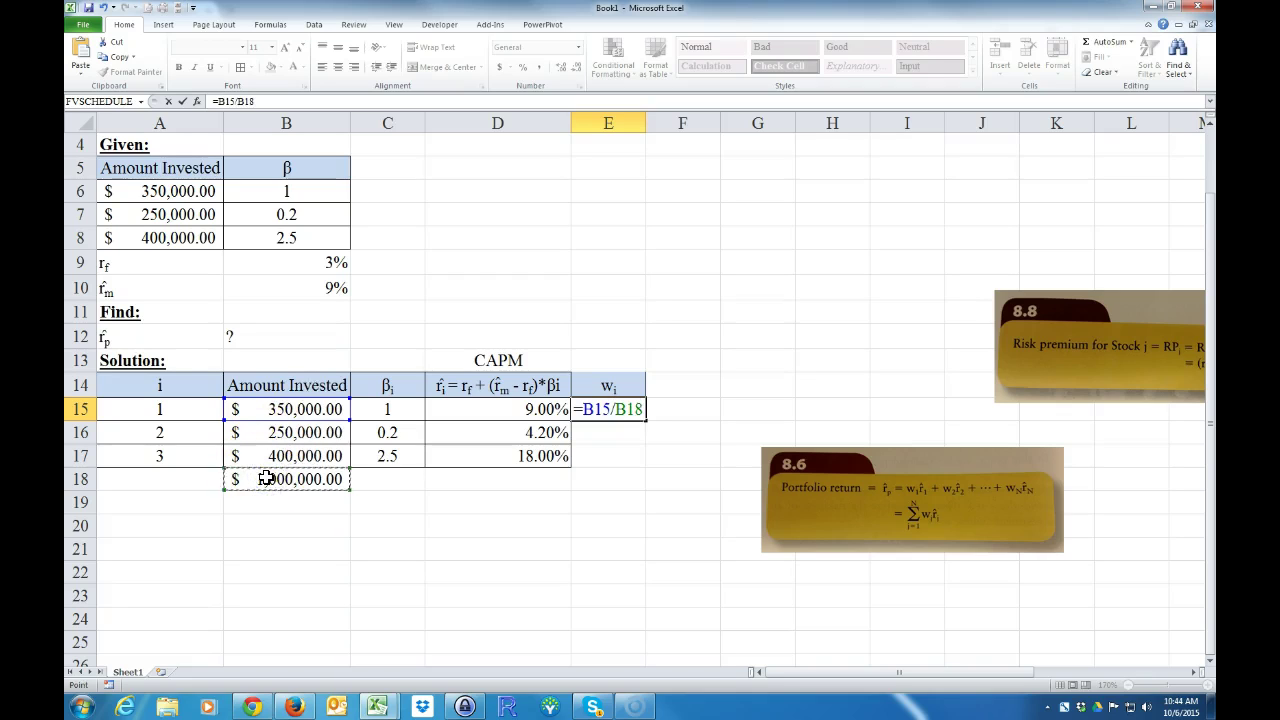
{"action": "key", "text": "Return"}
{"action": "left_click", "coordinate": [628, 404]}
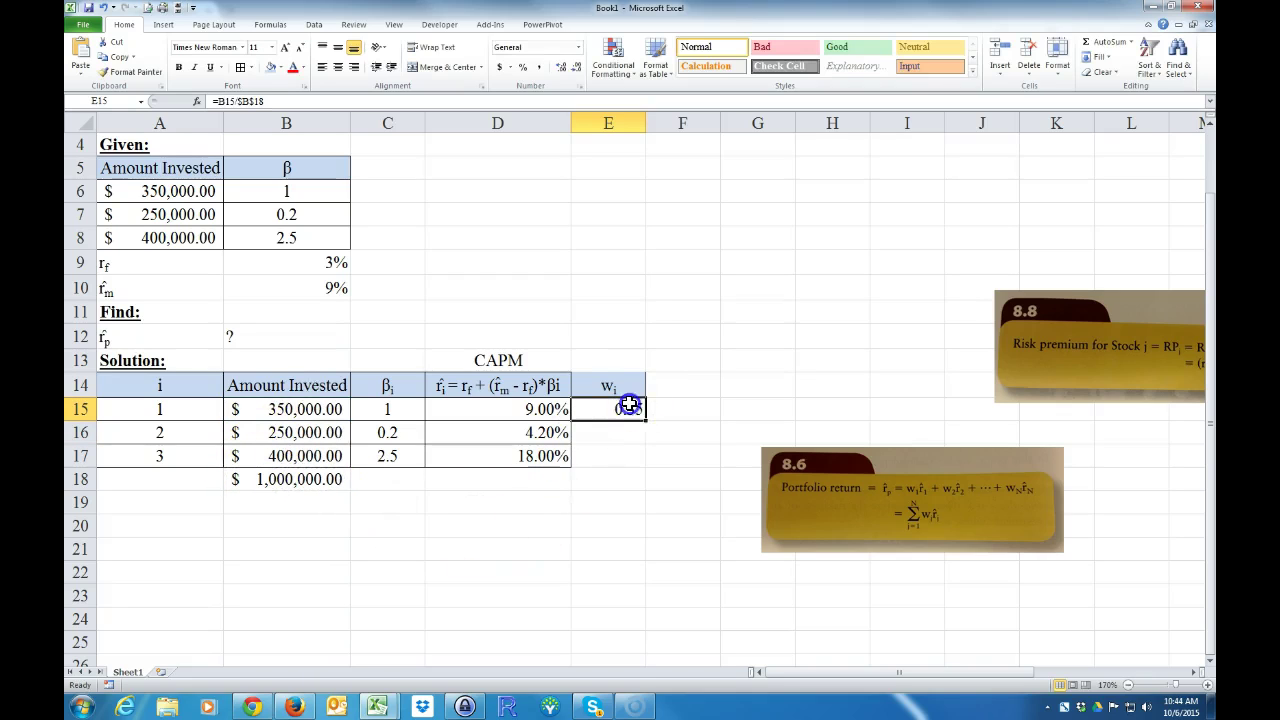
{"action": "left_click_drag", "start_coordinate": [645, 423], "coordinate": [648, 469]}
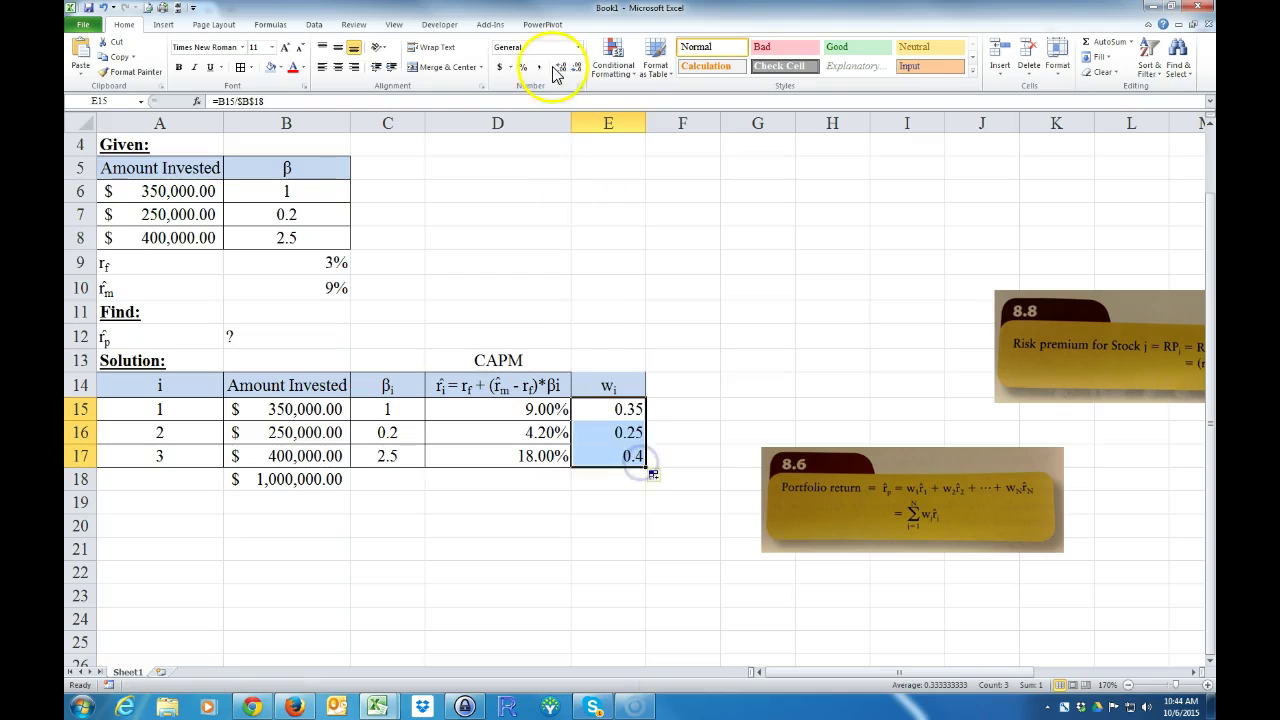
Center the weights in E15:E17 and apply borders to the whole weight column E14:E17.
{"action": "left_click", "coordinate": [338, 67]}
{"action": "left_click", "coordinate": [560, 551]}
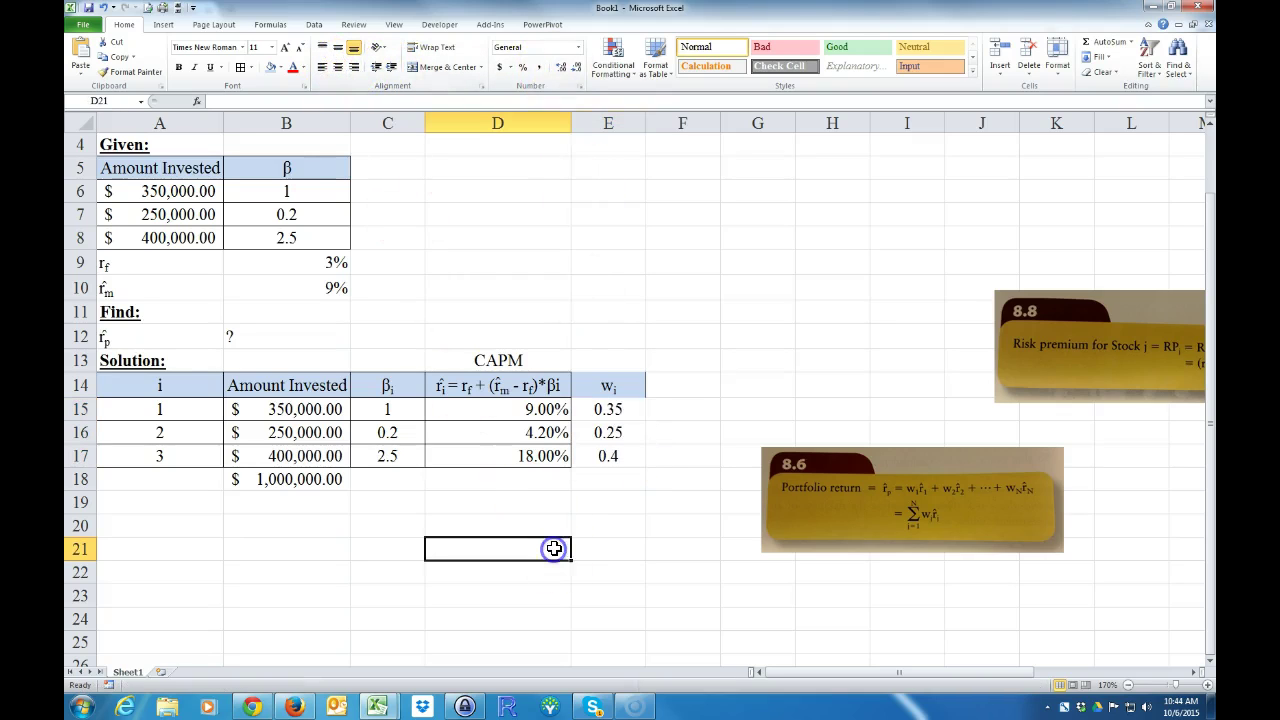
{"action": "left_click_drag", "start_coordinate": [608, 385], "coordinate": [607, 458]}
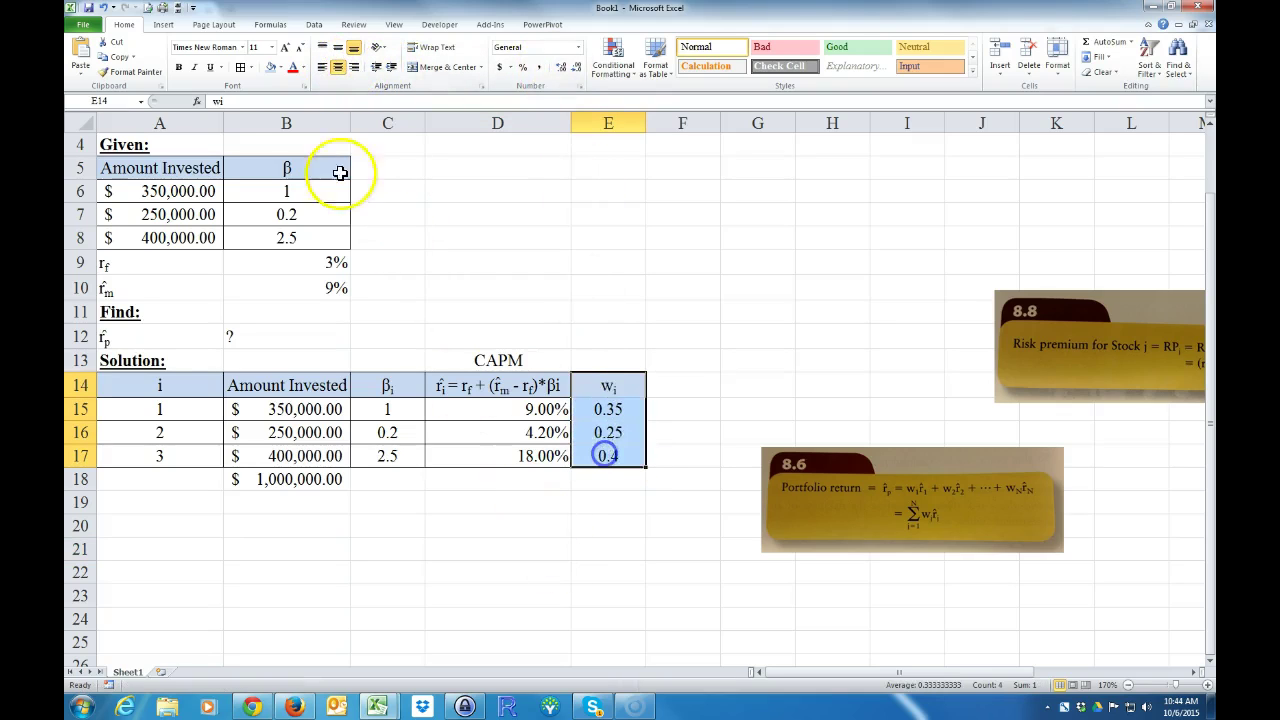
{"action": "left_click", "coordinate": [478, 549]}
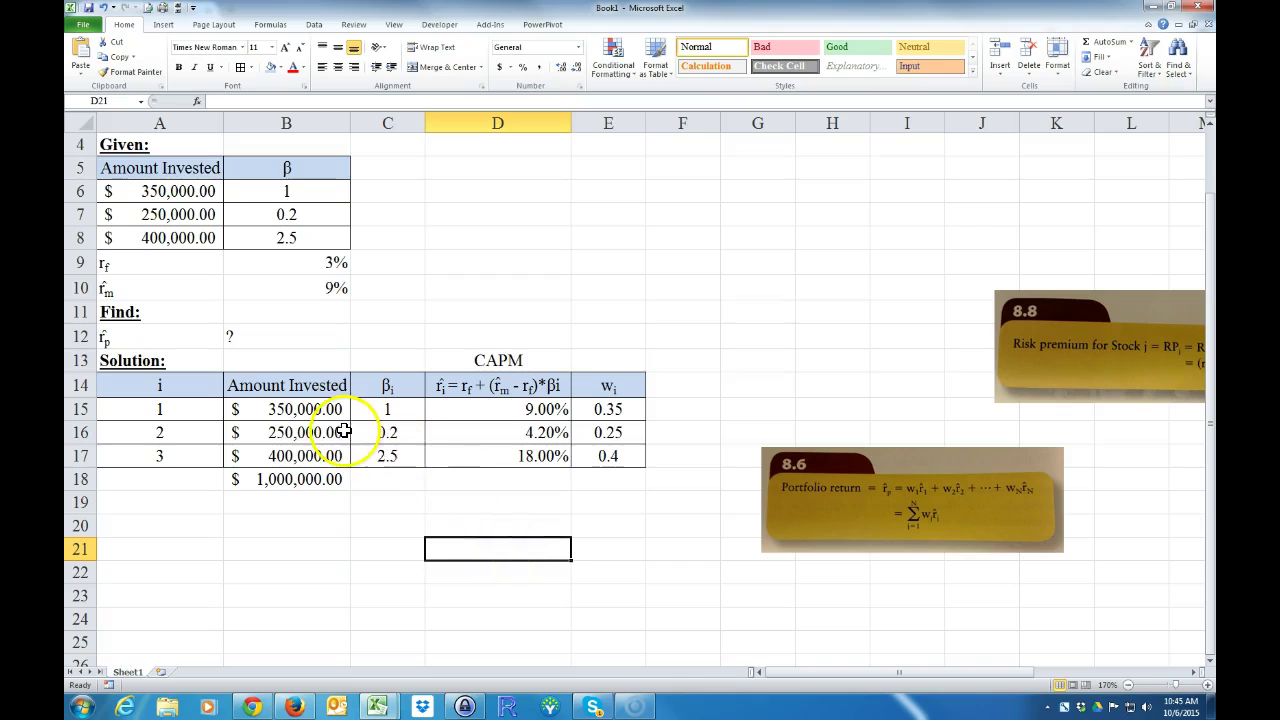
{"action": "left_click_drag", "start_coordinate": [537, 412], "coordinate": [527, 455]}
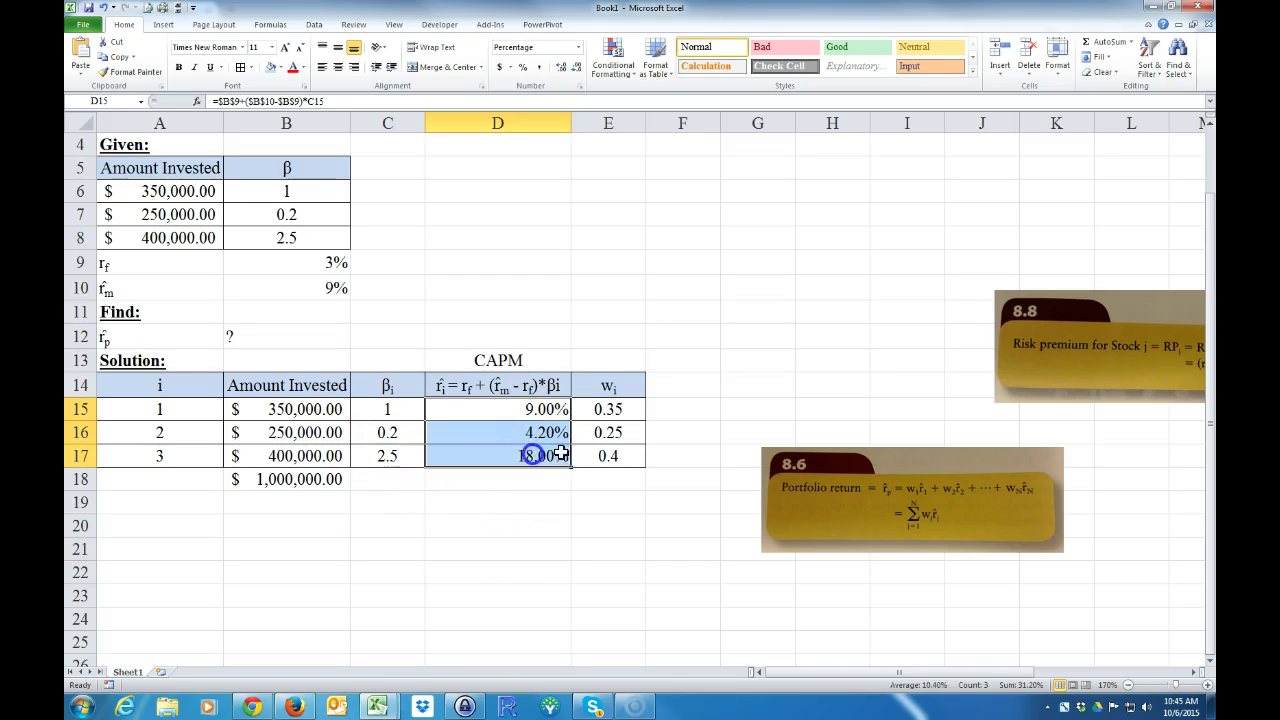
{"action": "left_click_drag", "start_coordinate": [608, 409], "coordinate": [610, 455]}
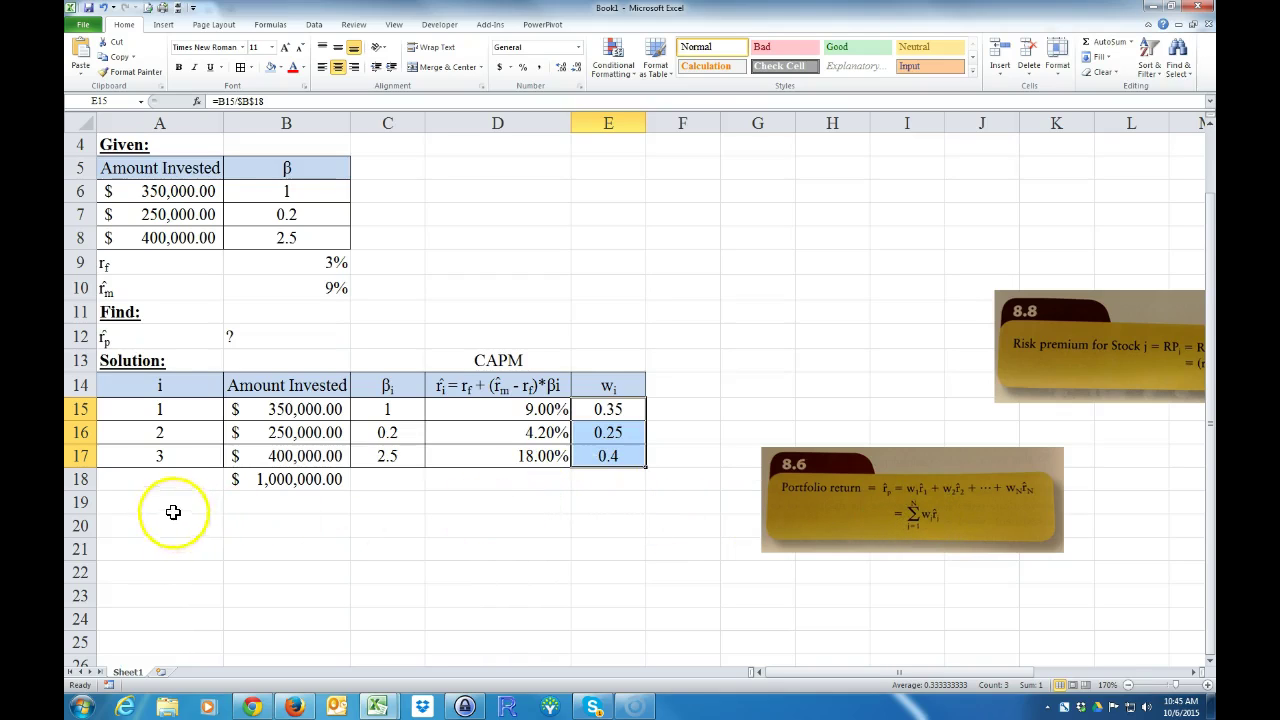
Copy the r̂p label from A12 into A20, keeping its subscript formatting.
{"action": "left_click", "coordinate": [121, 337]}
{"action": "right_click", "coordinate": [126, 338]}
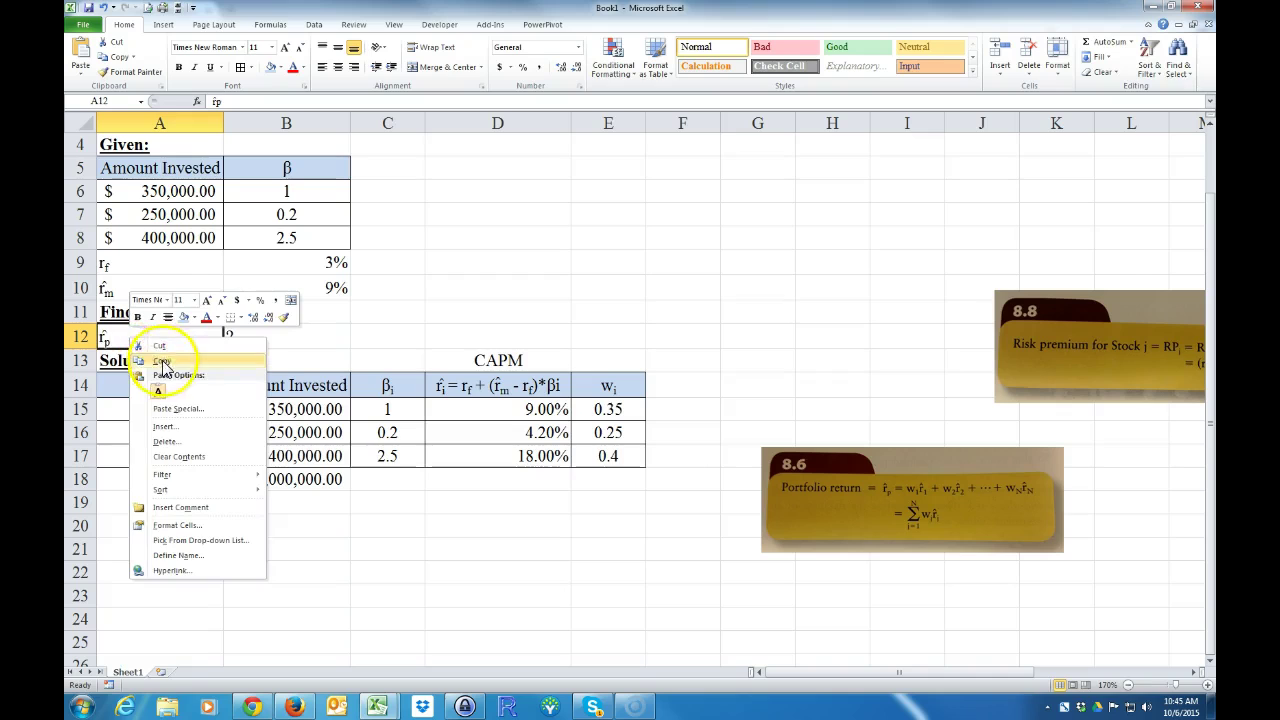
{"action": "left_click", "coordinate": [163, 362]}
{"action": "left_click", "coordinate": [143, 525]}
{"action": "right_click", "coordinate": [141, 527]}
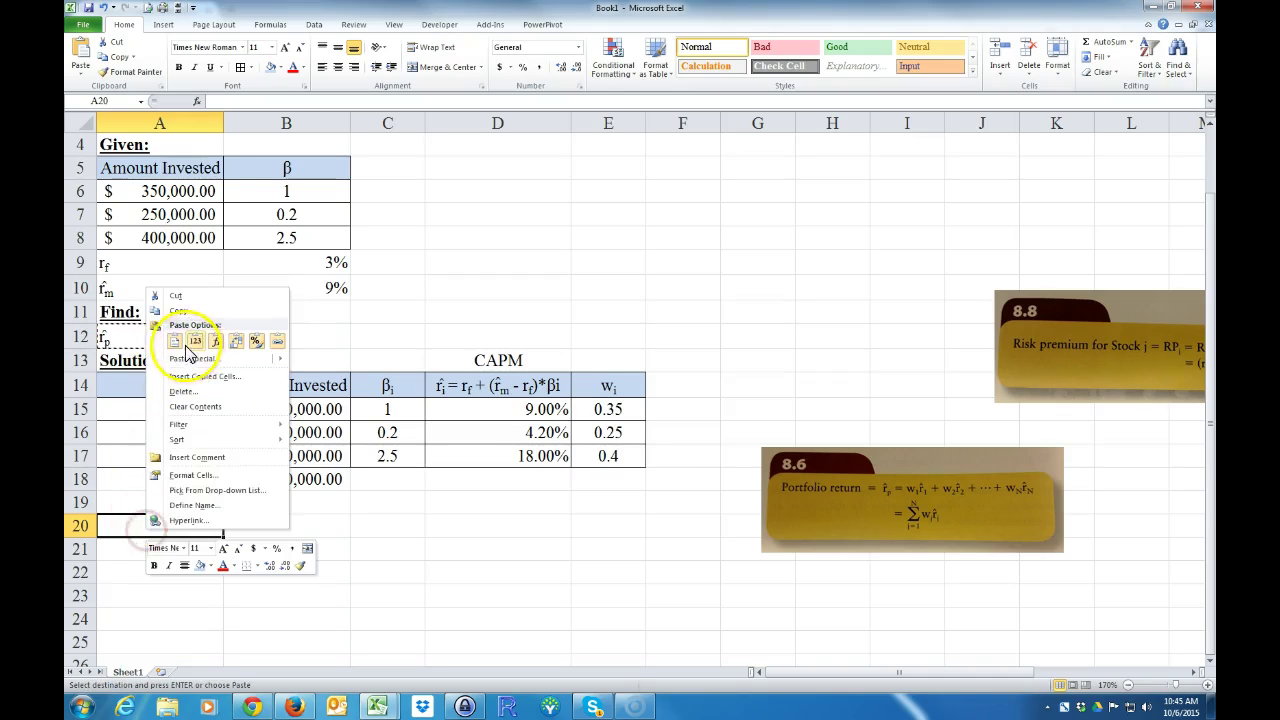
{"action": "left_click", "coordinate": [194, 341]}
Enter the portfolio return formula =SUMPRODUCT(D15:D17,E15:E17) in B20, multiplying the stock returns by their weights.
{"action": "left_click", "coordinate": [262, 526]}
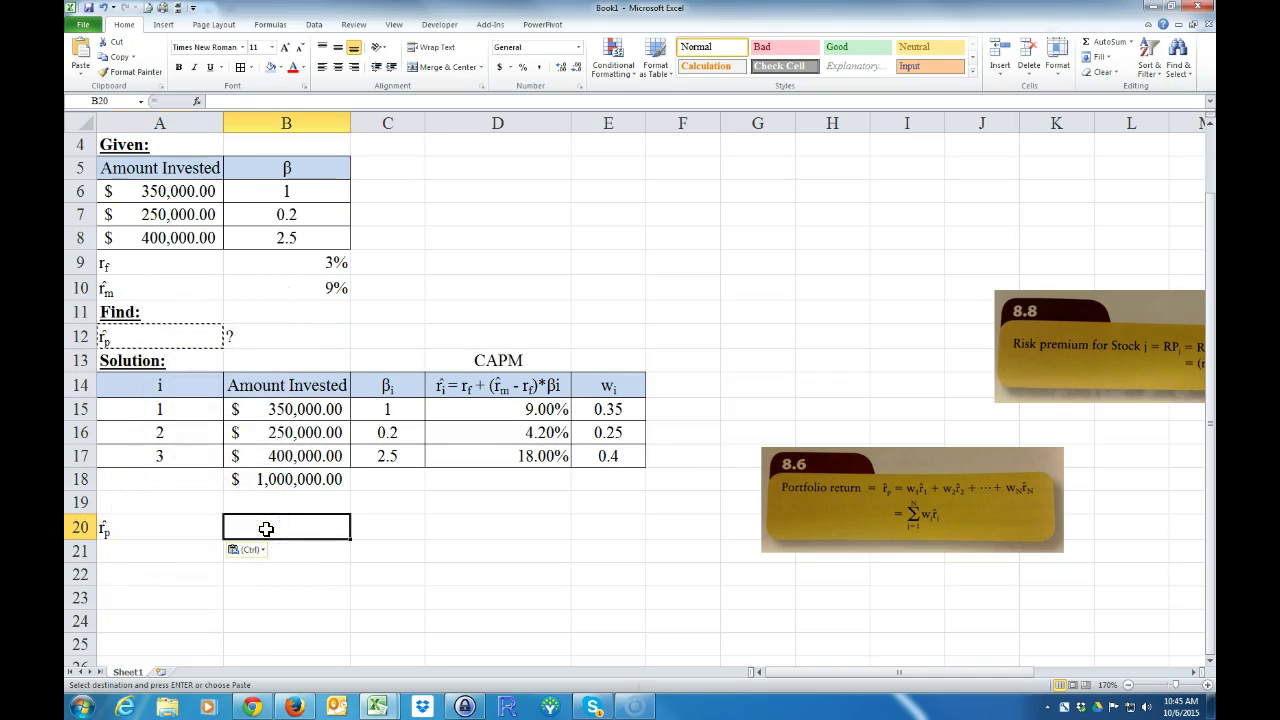
{"action": "type", "text": "=sumprodcu"}
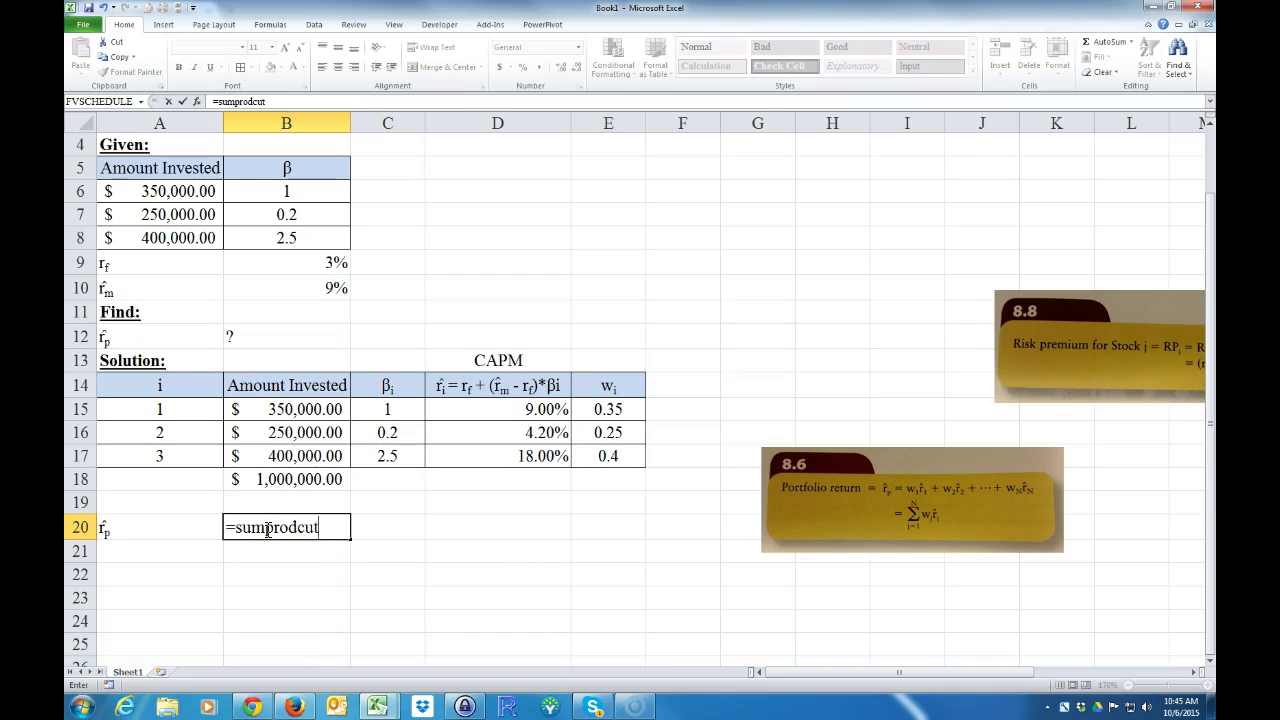
{"action": "type", "text": "t"}
{"action": "key", "text": "BackSpace"}
{"action": "key", "text": "BackSpace"}
{"action": "key", "text": "BackSpace"}
{"action": "type", "text": "uct("}
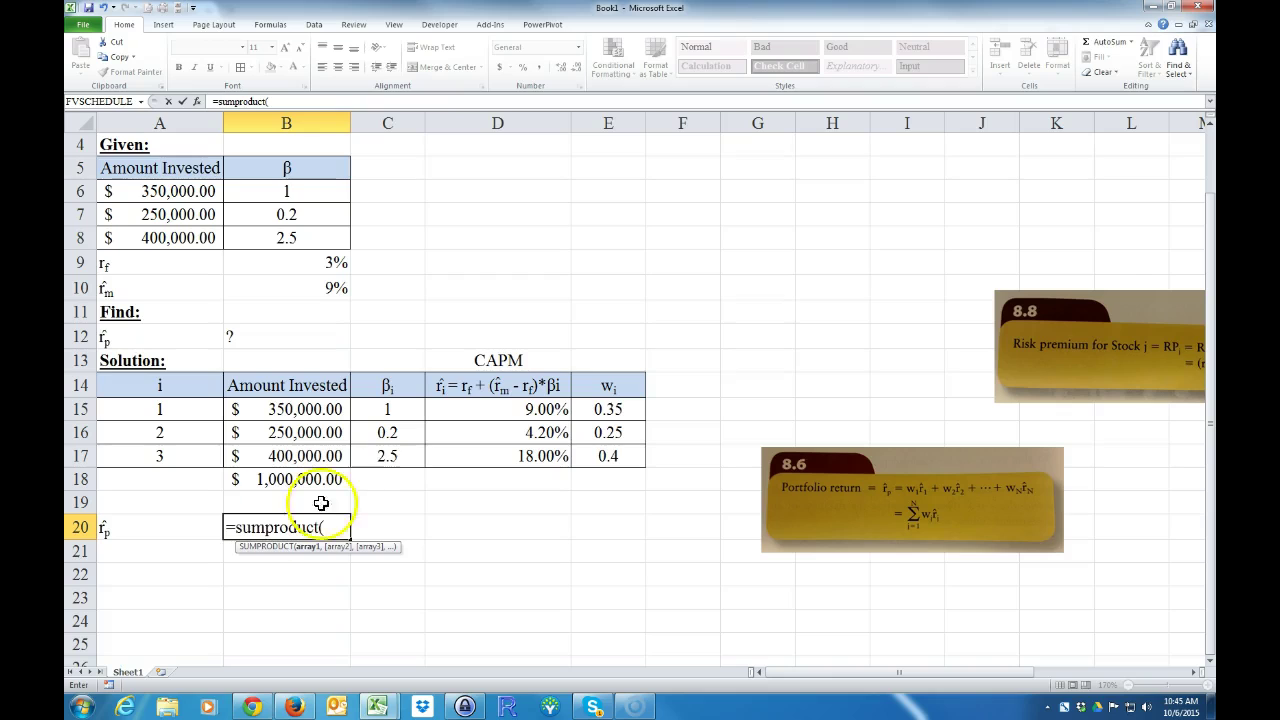
{"action": "left_click_drag", "start_coordinate": [500, 406], "coordinate": [509, 447]}
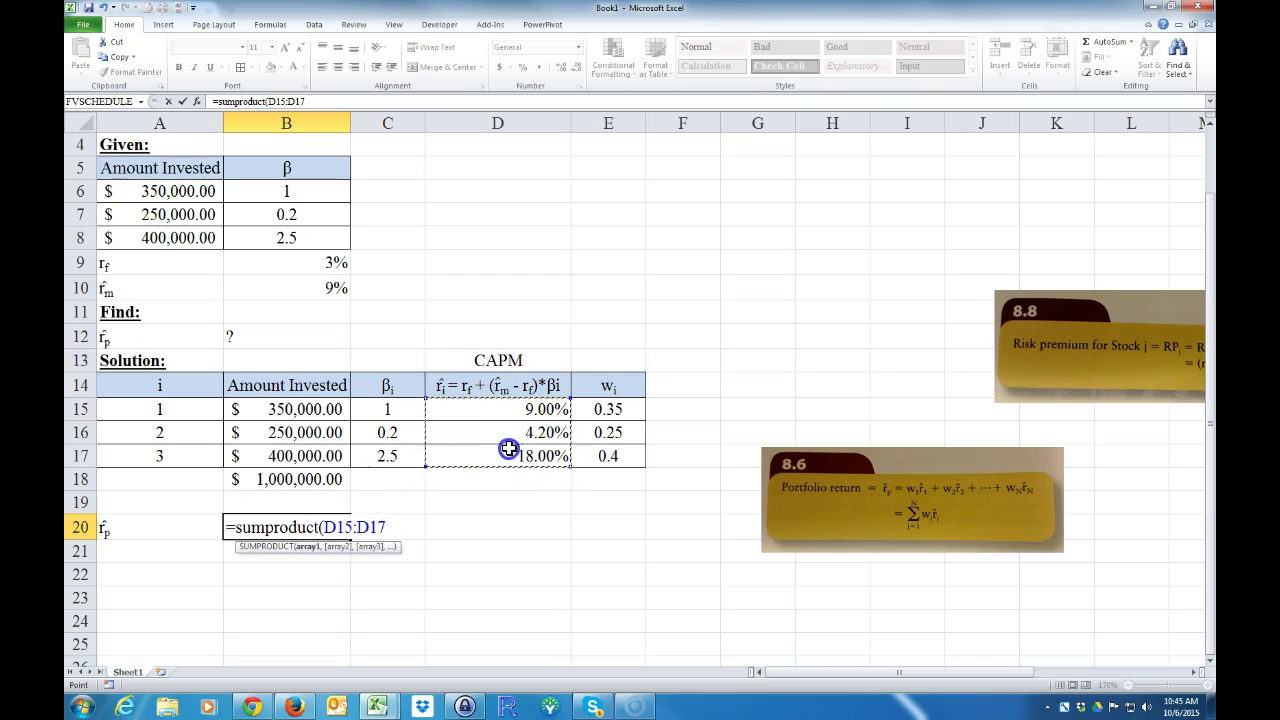
{"action": "type", "text": ","}
{"action": "left_click_drag", "start_coordinate": [603, 409], "coordinate": [597, 455]}
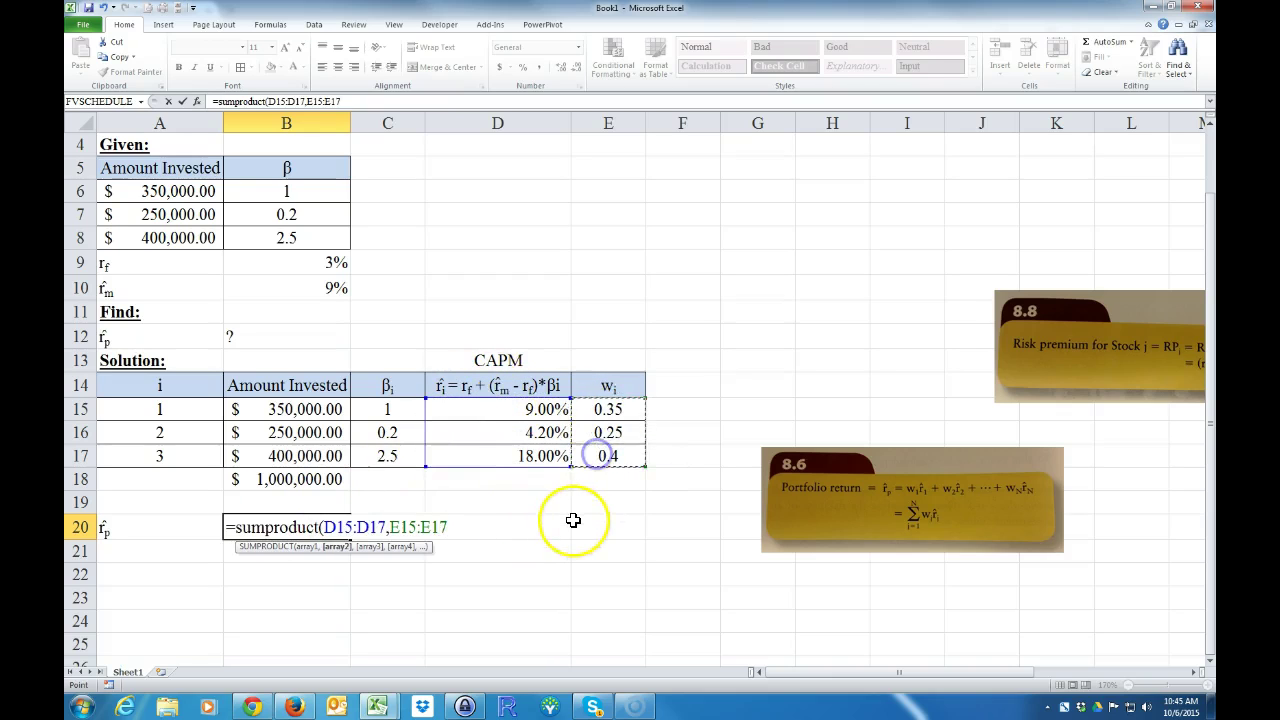
{"action": "key", "text": "Return"}
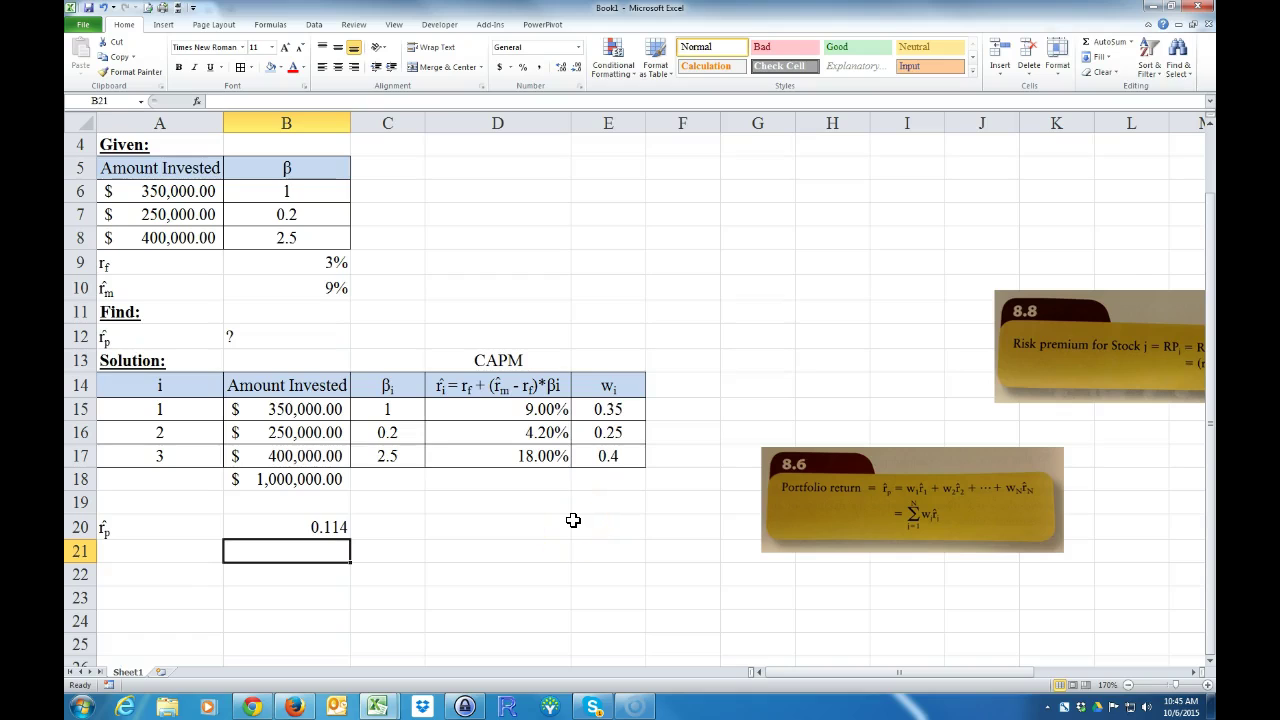
Format the portfolio return in B20 as a percentage with two decimal places.
{"action": "left_click", "coordinate": [332, 527]}
{"action": "left_click", "coordinate": [522, 67]}
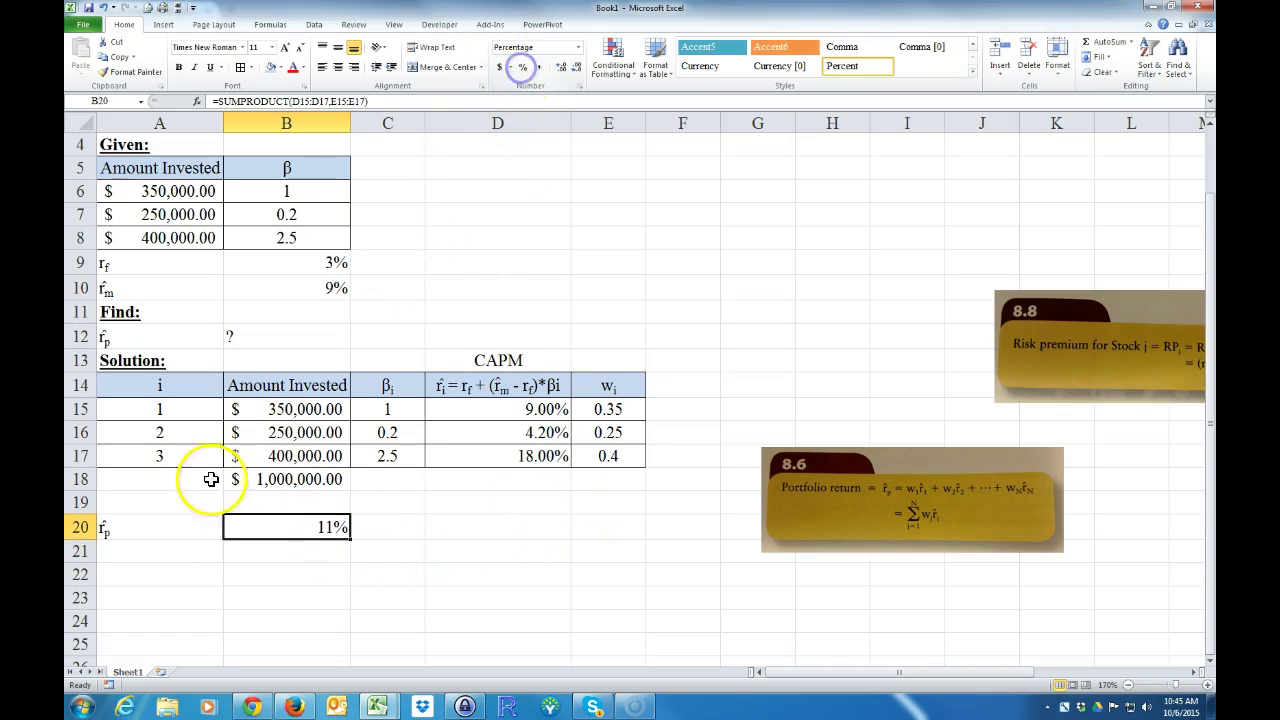
{"action": "left_click", "coordinate": [560, 67]}
{"action": "left_click", "coordinate": [560, 67]}
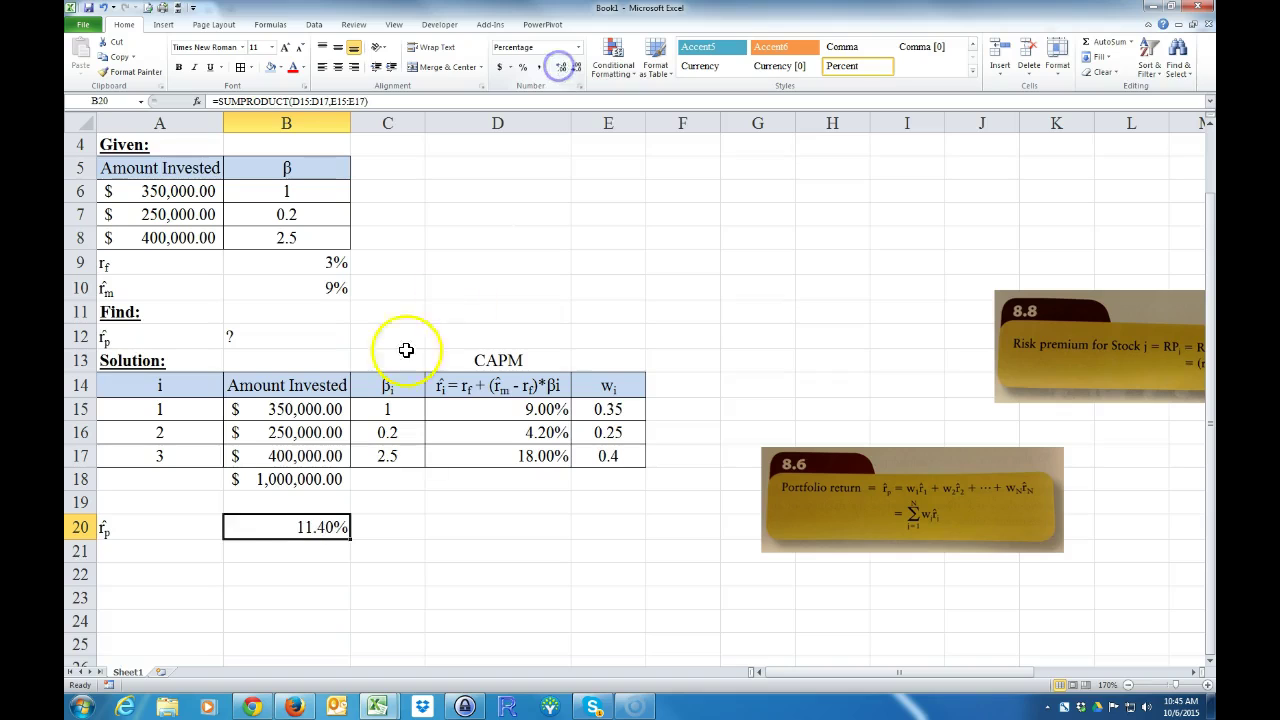
Highlight the portfolio return label and result in A20:B20 with a yellow fill.
{"action": "left_click_drag", "start_coordinate": [171, 531], "coordinate": [252, 527]}
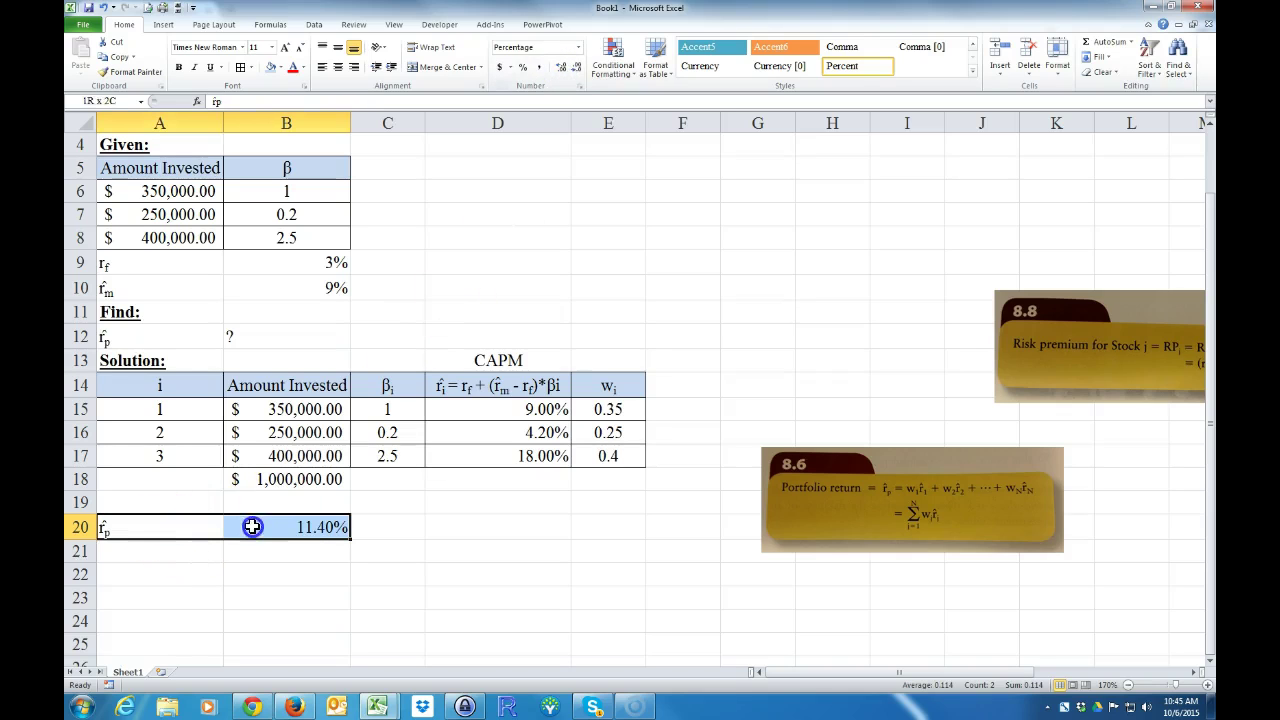
{"action": "left_click", "coordinate": [282, 67]}
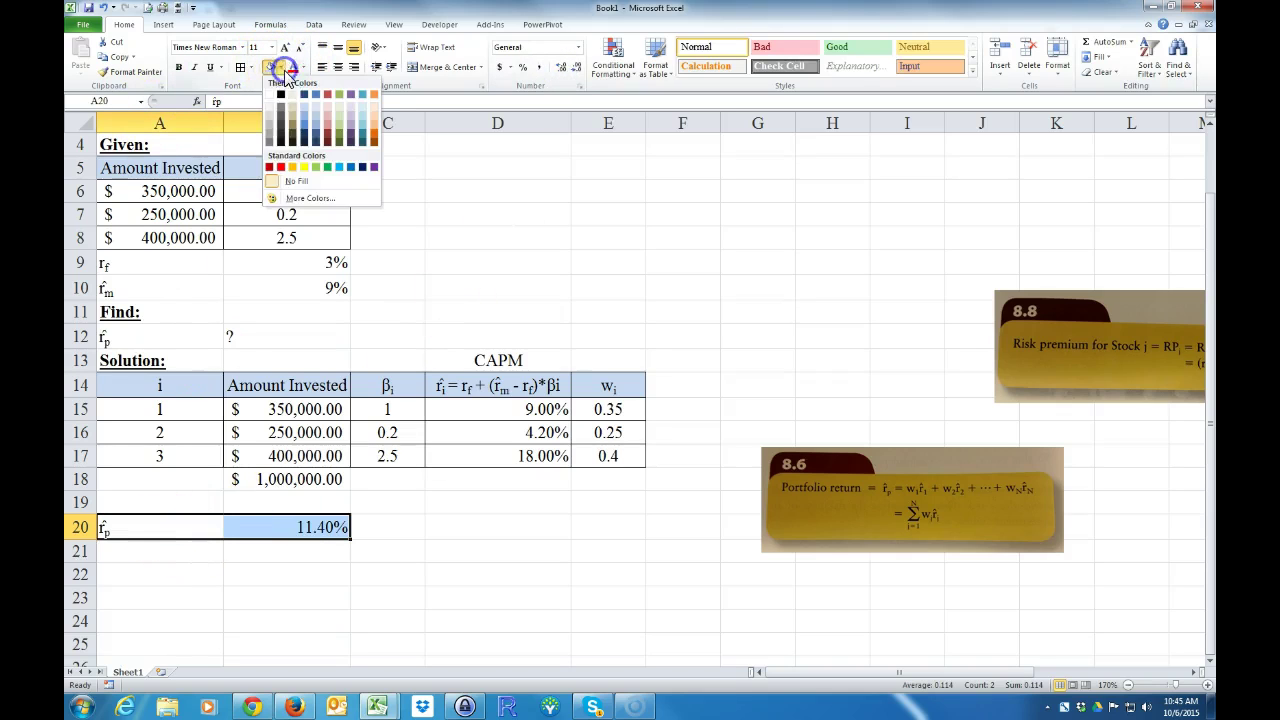
{"action": "left_click", "coordinate": [304, 166]}
{"action": "left_click", "coordinate": [482, 596]}
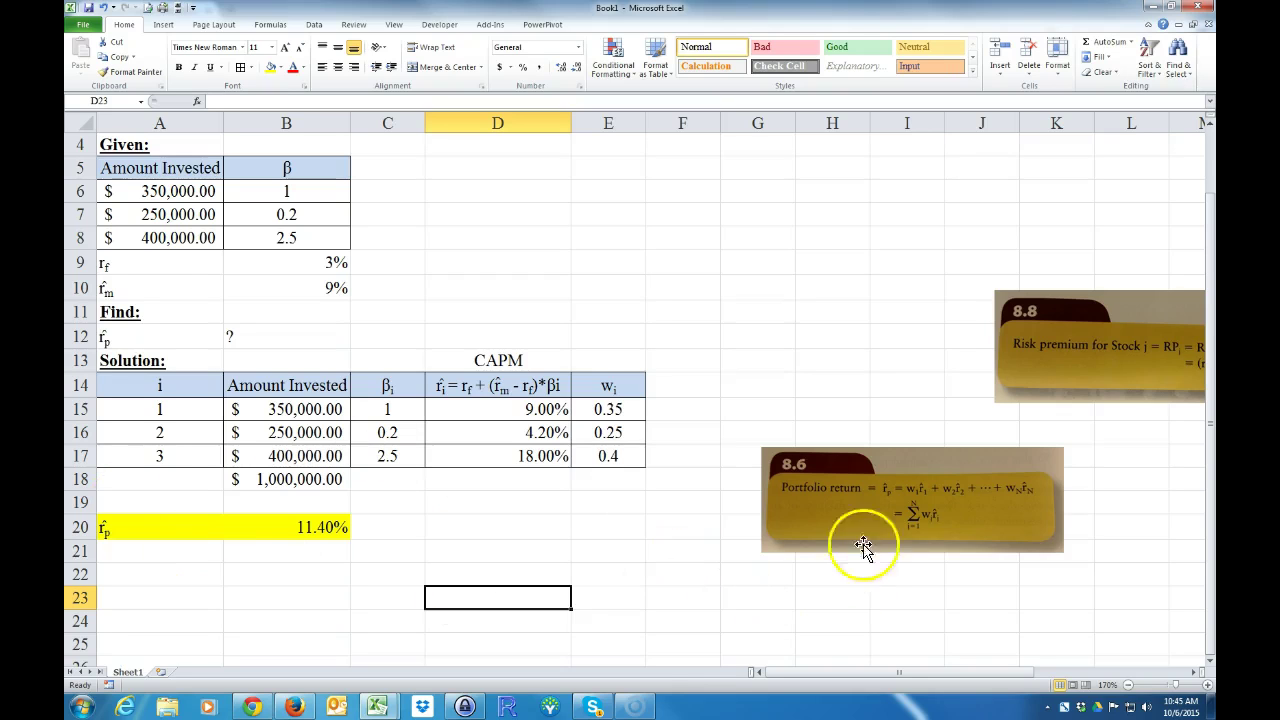
Move the 8.8 risk premium picture closer to the solution table, above picture 8.6, and review the returns D15:D17 and weights E15:E17.
{"action": "left_click_drag", "start_coordinate": [1143, 308], "coordinate": [857, 335]}
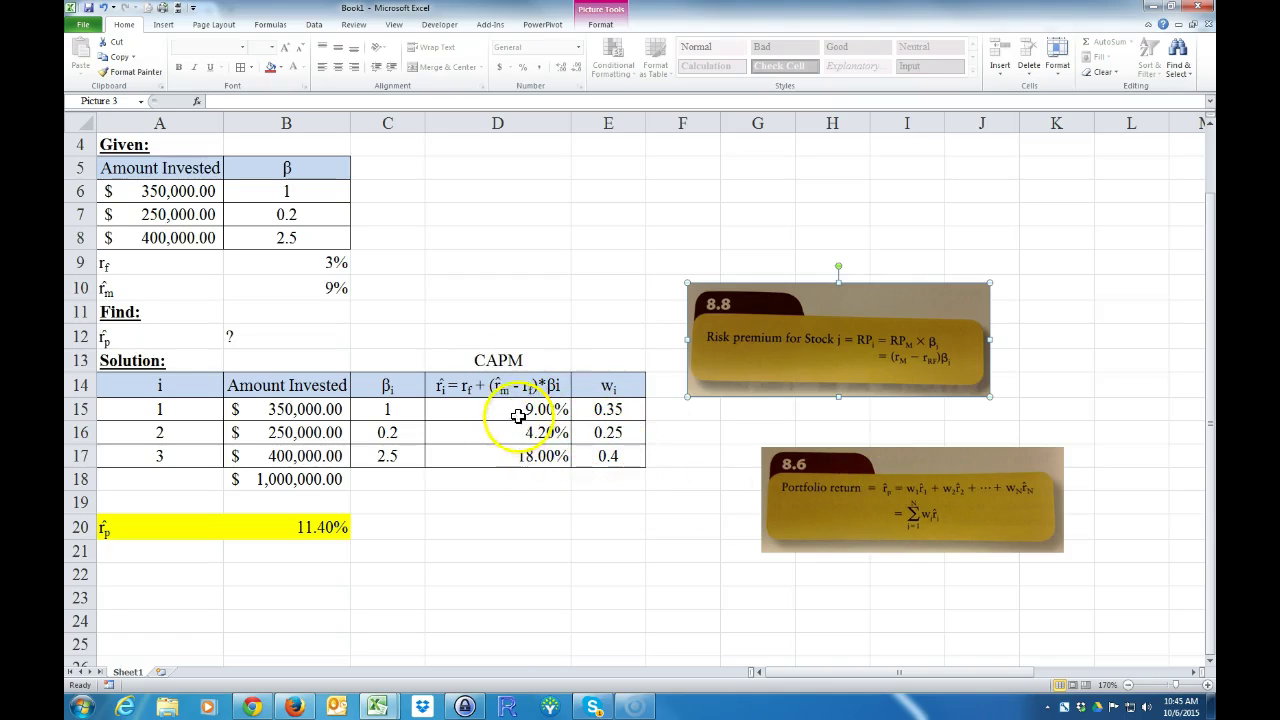
{"action": "left_click_drag", "start_coordinate": [518, 416], "coordinate": [523, 455]}
{"action": "left_click_drag", "start_coordinate": [608, 409], "coordinate": [610, 456]}
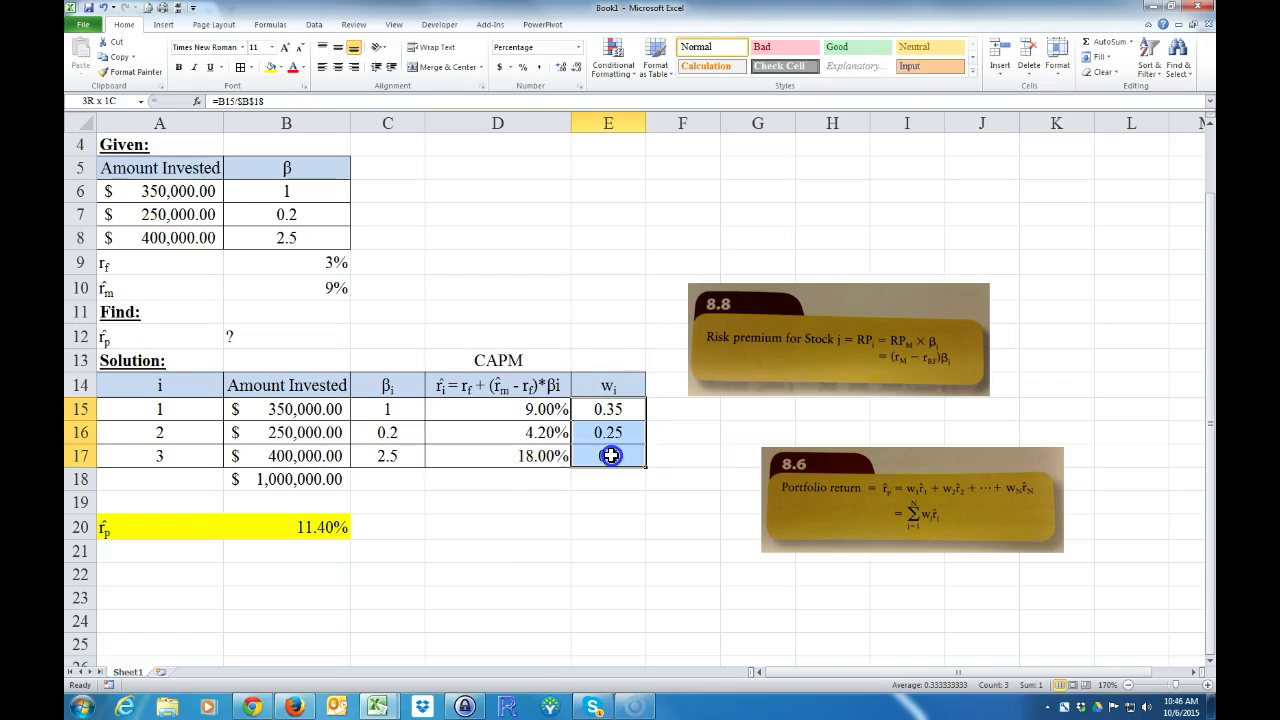
{"action": "left_click_drag", "start_coordinate": [543, 410], "coordinate": [537, 457]}
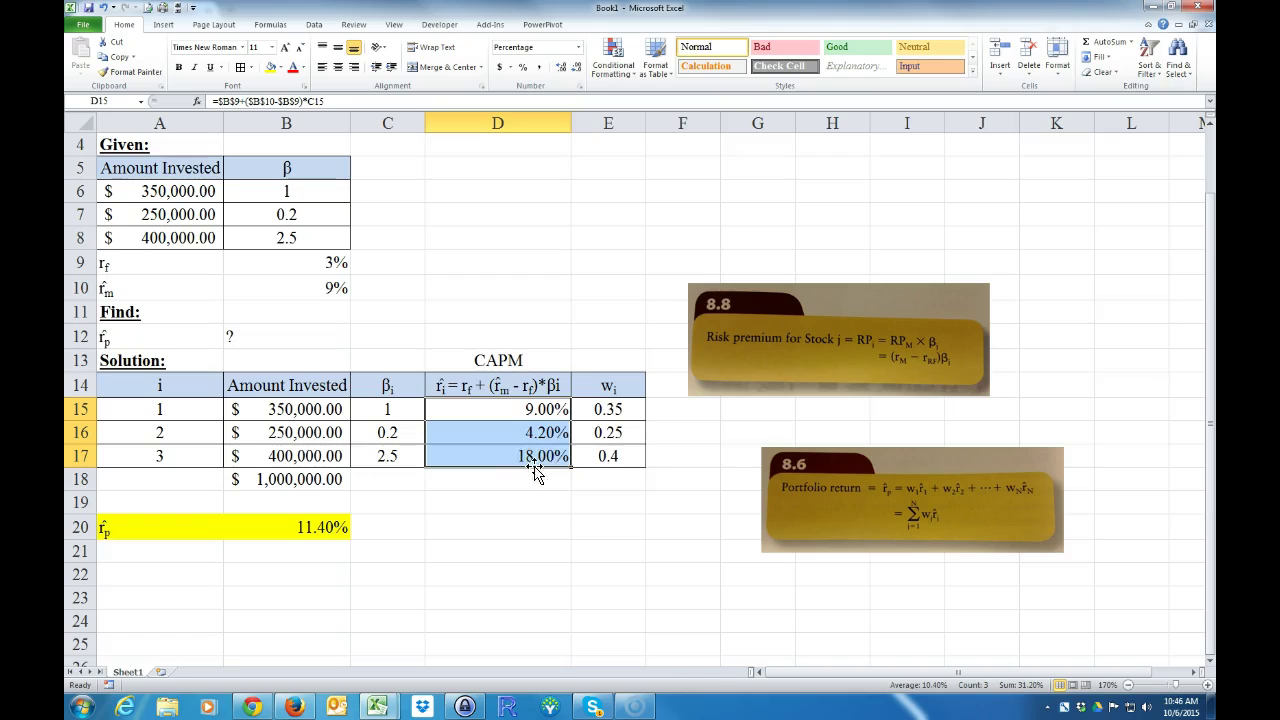
{"action": "left_click_drag", "start_coordinate": [607, 410], "coordinate": [607, 452]}
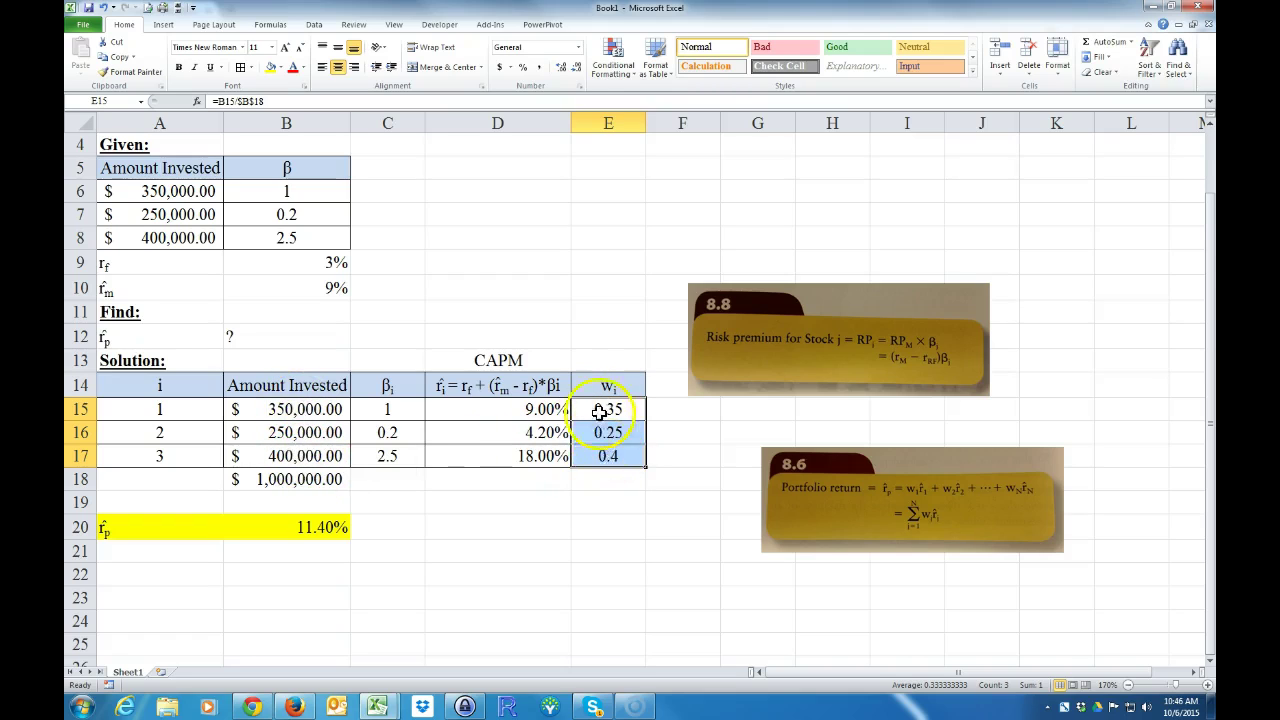
Total the weights in E18 with AutoSum and center the total.
{"action": "left_click", "coordinate": [596, 479]}
{"action": "left_click", "coordinate": [1100, 41]}
{"action": "key", "text": "Return"}
{"action": "left_click", "coordinate": [596, 479]}
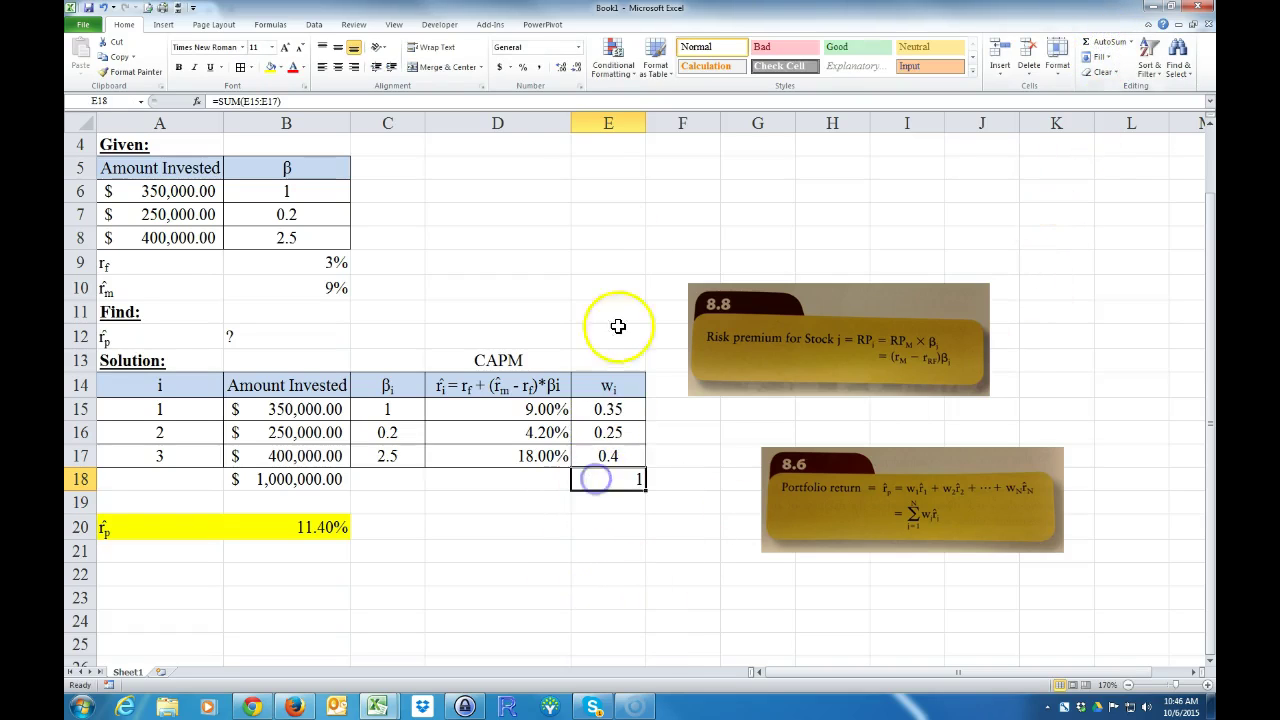
{"action": "left_click", "coordinate": [339, 67]}
{"action": "left_click", "coordinate": [470, 479]}
{"action": "left_click", "coordinate": [435, 575]}
Format the stock weights in E15:E17 as percentages without decimals.
{"action": "left_click_drag", "start_coordinate": [608, 409], "coordinate": [608, 456]}
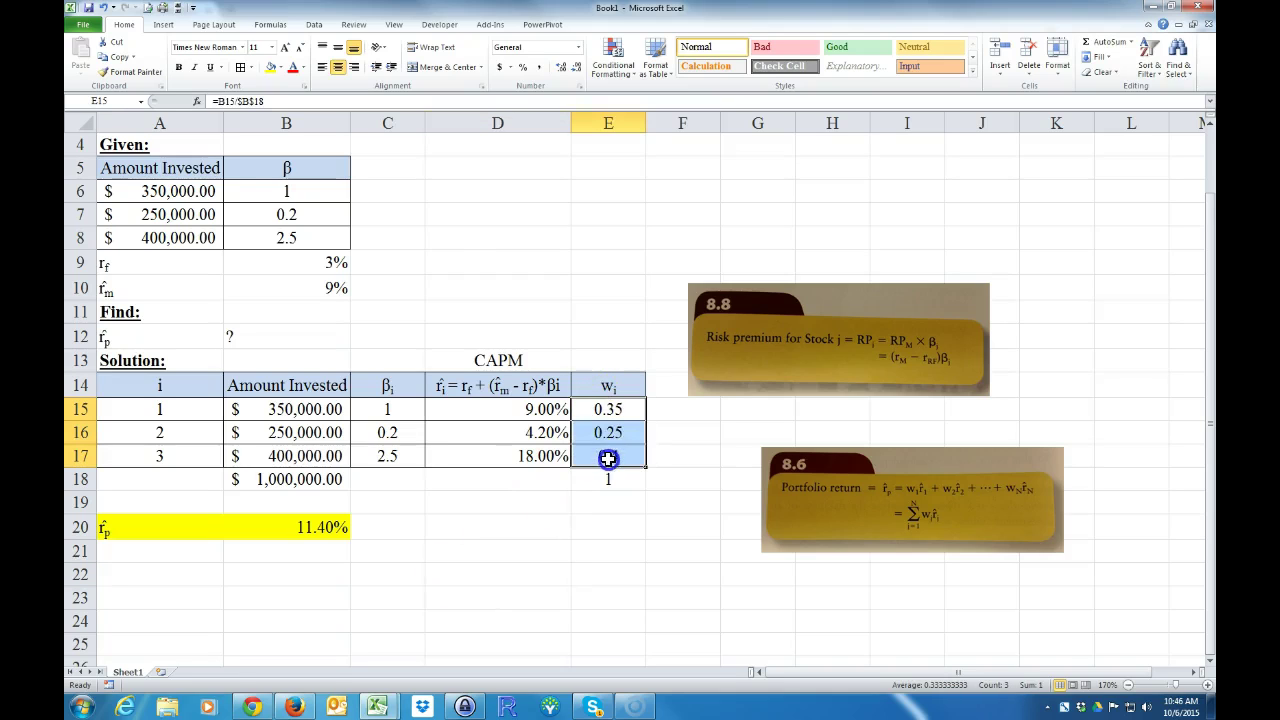
{"action": "left_click", "coordinate": [523, 67]}
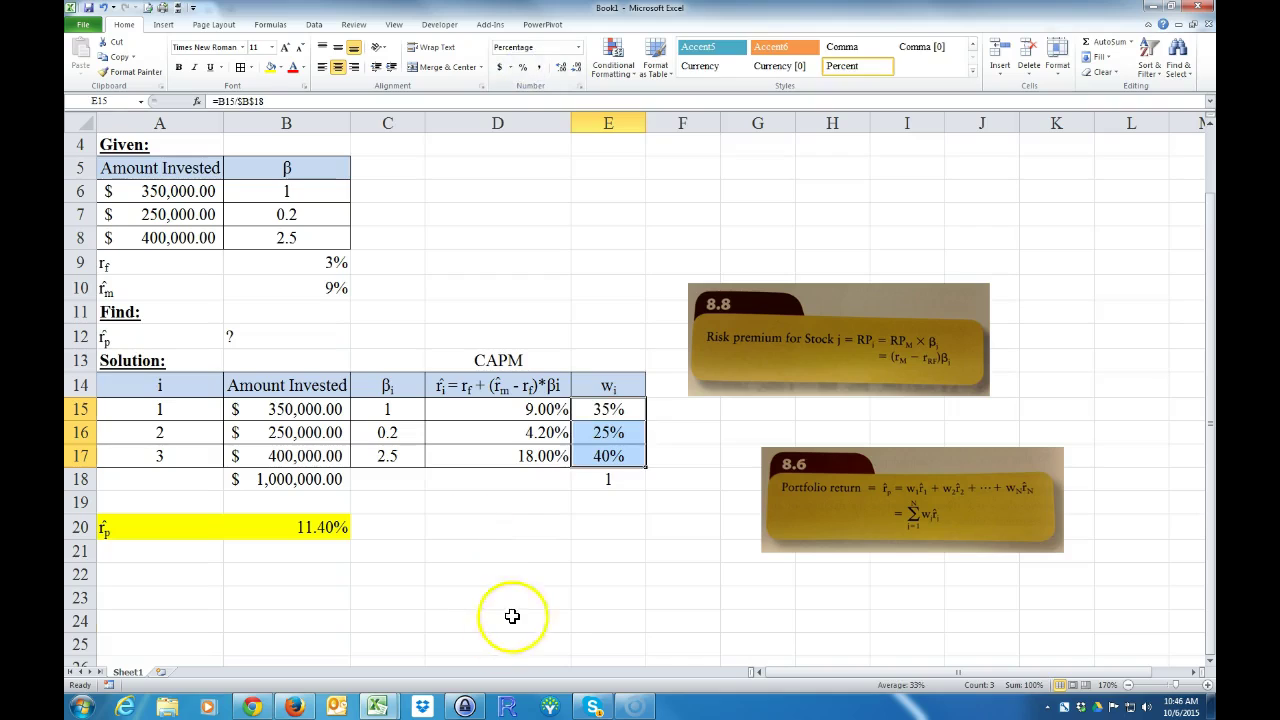
{"action": "left_click", "coordinate": [508, 620]}
Review each stock weight in E15:E17 and inspect the ranges used by the SUMPRODUCT formula in B20, leaving it unedited.
{"action": "left_click", "coordinate": [610, 409]}
{"action": "left_click", "coordinate": [604, 432]}
{"action": "left_click", "coordinate": [600, 456]}
{"action": "left_click_drag", "start_coordinate": [600, 405], "coordinate": [596, 447]}
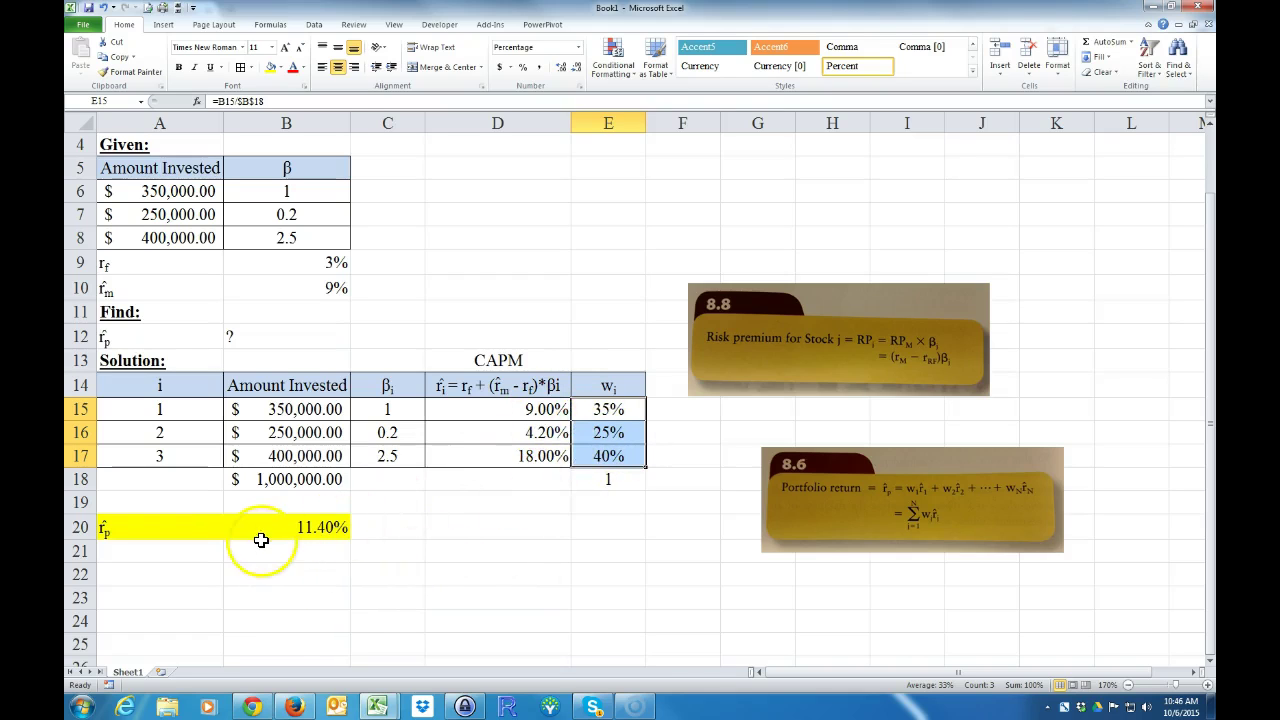
{"action": "left_click", "coordinate": [326, 521]}
{"action": "double_click", "coordinate": [318, 526]}
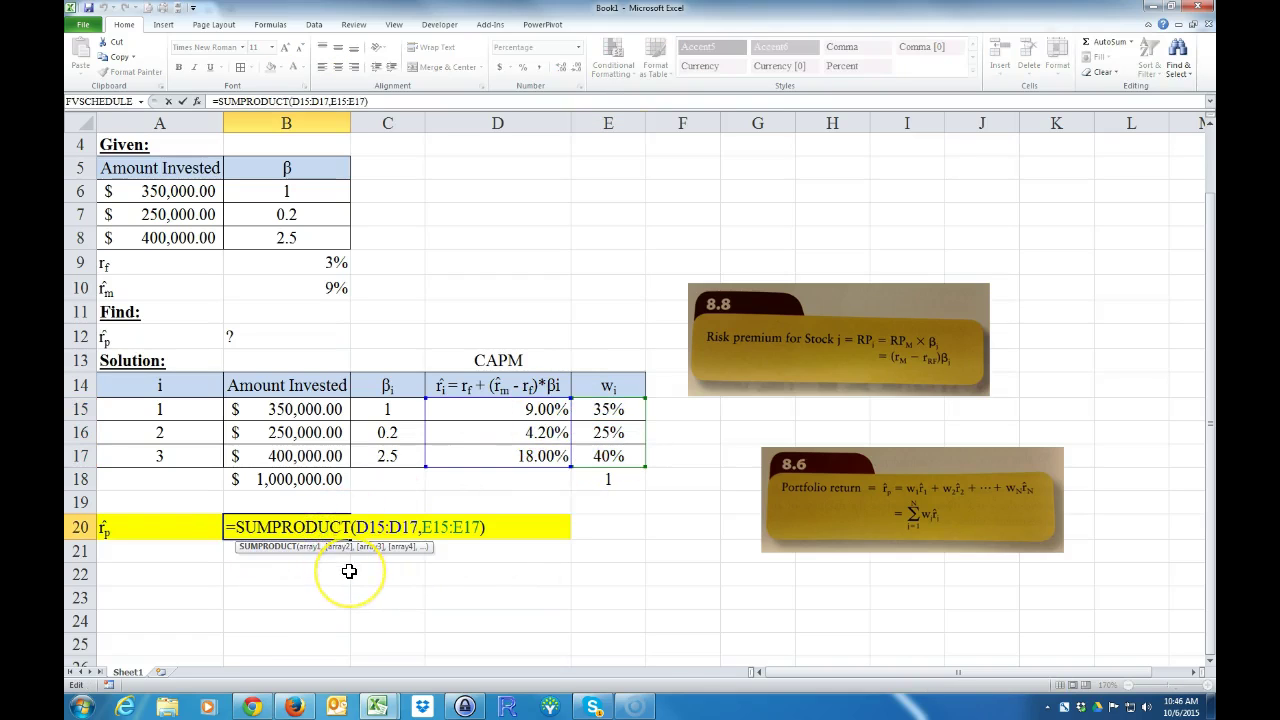
{"action": "key", "text": "Escape"}
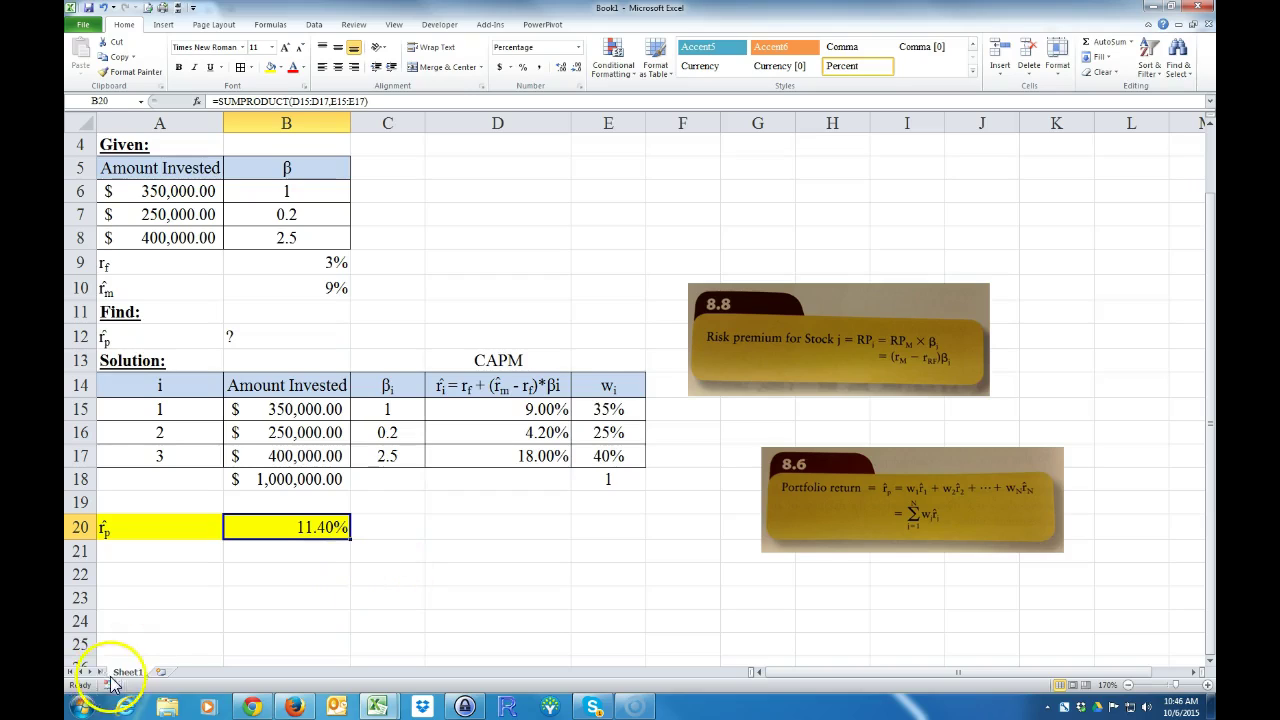